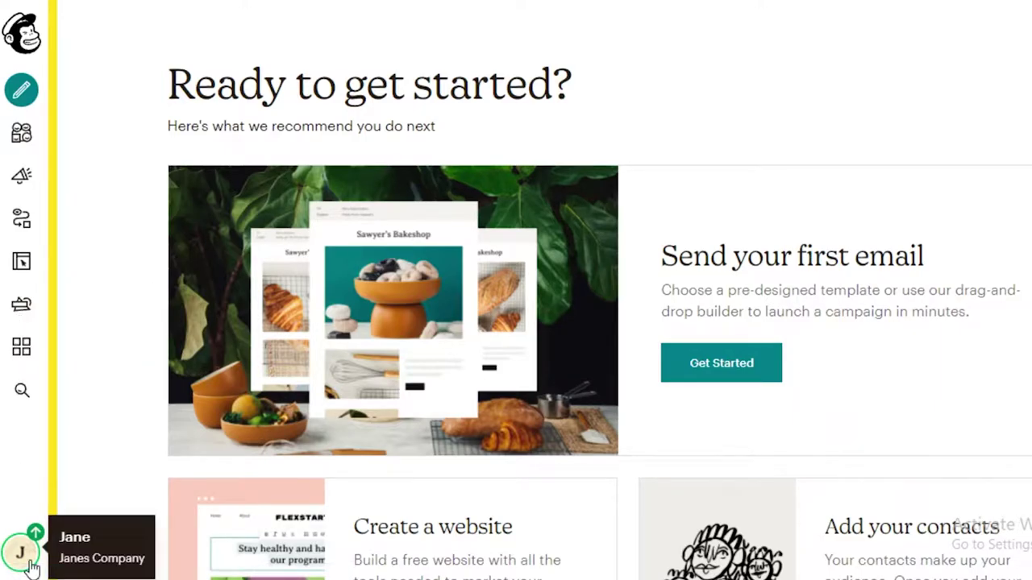
- Start creating a new email template and open the selection of starting themes
scroll(645, 306, "down", 5)
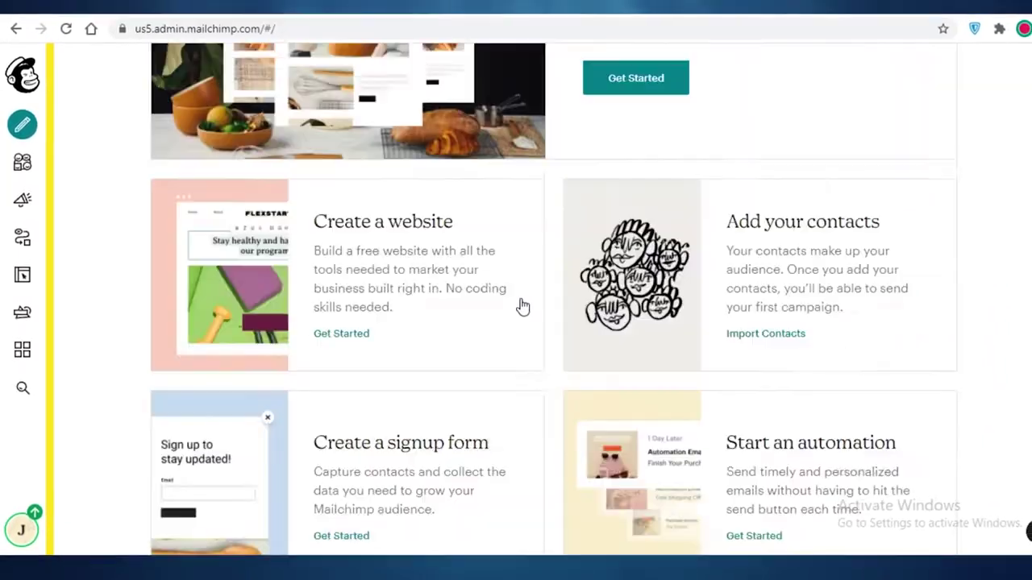
scroll(518, 306, "up", 5)
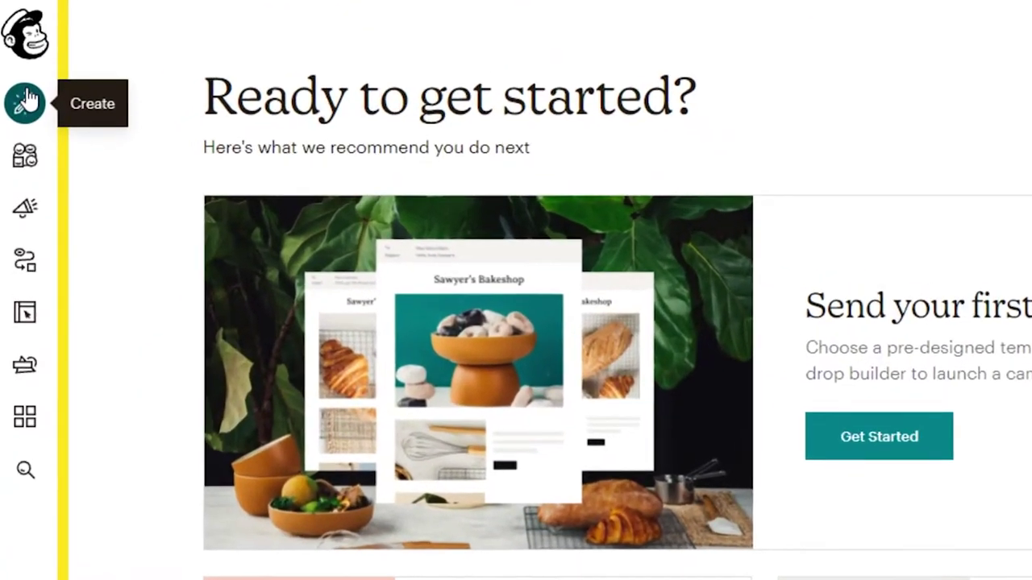
left_click(23, 130)
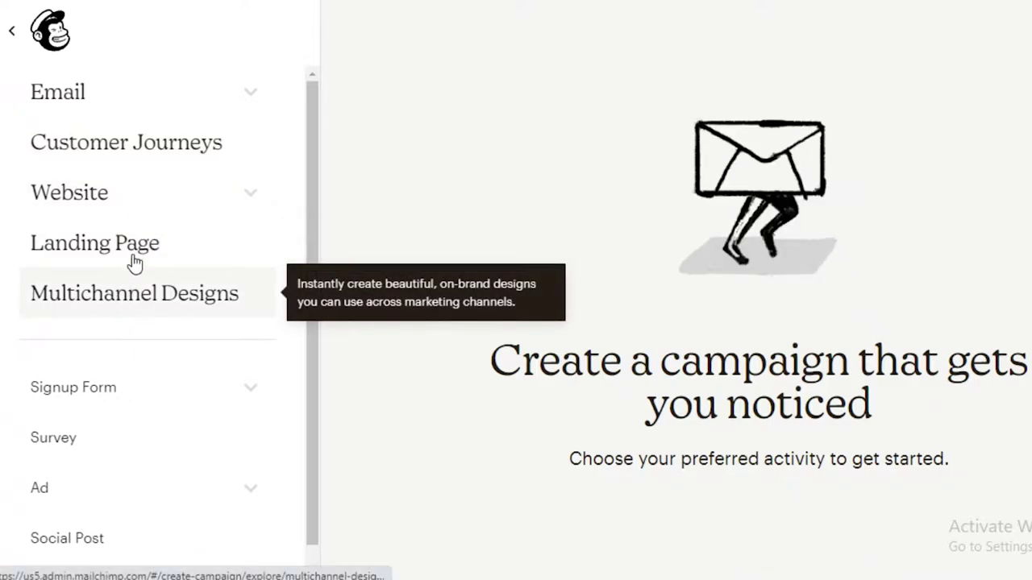
left_click(253, 100)
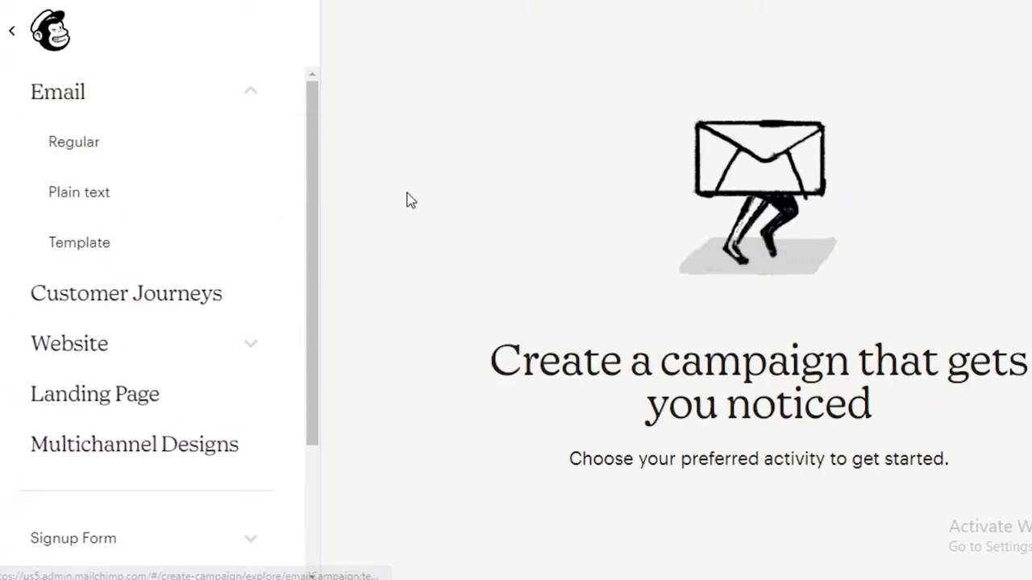
left_click(37, 230)
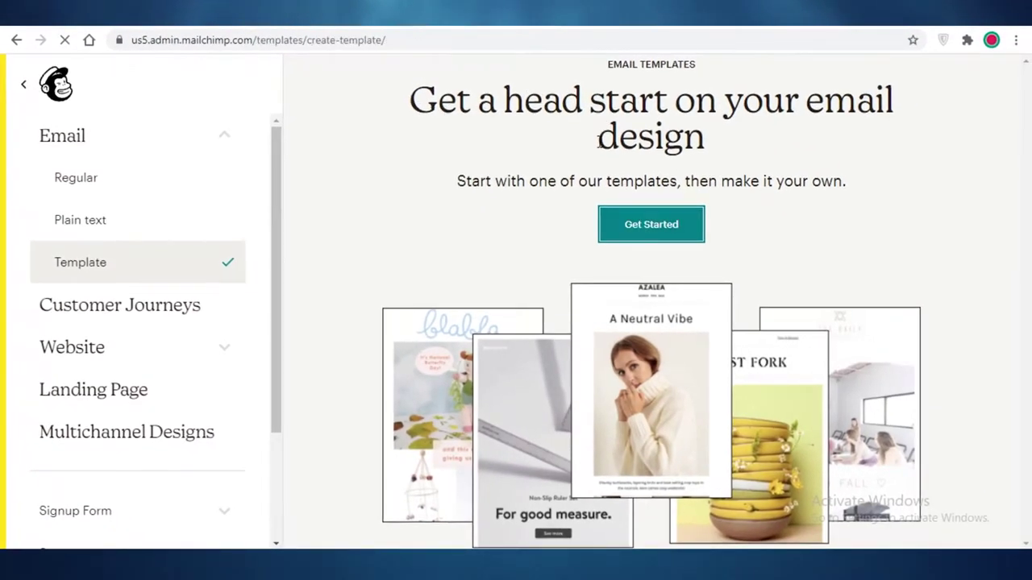
- Browse the email template themes from the Featured group down through the Newsletters group
scroll(760, 185, "down", 15)
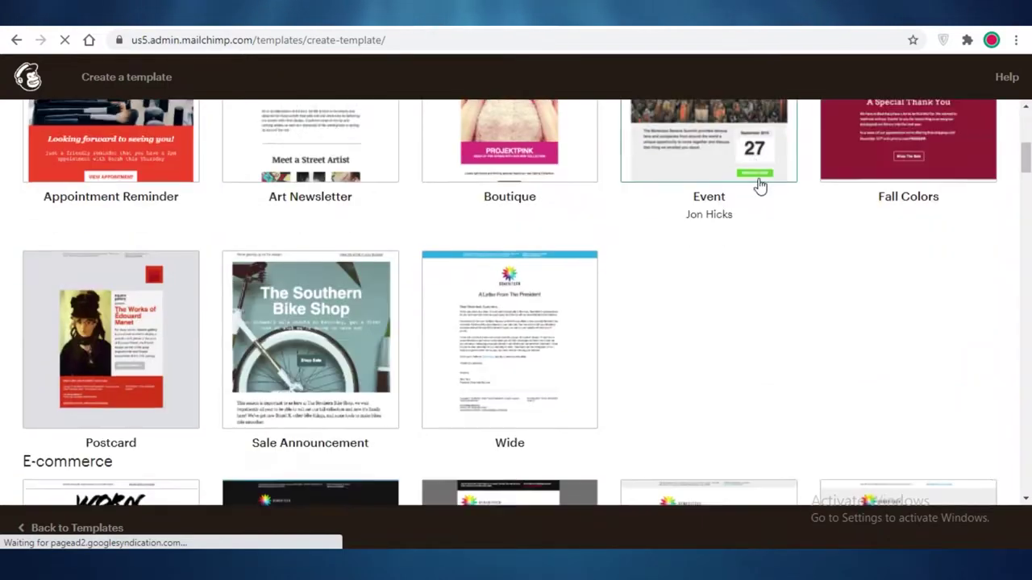
scroll(778, 185, "down", 10)
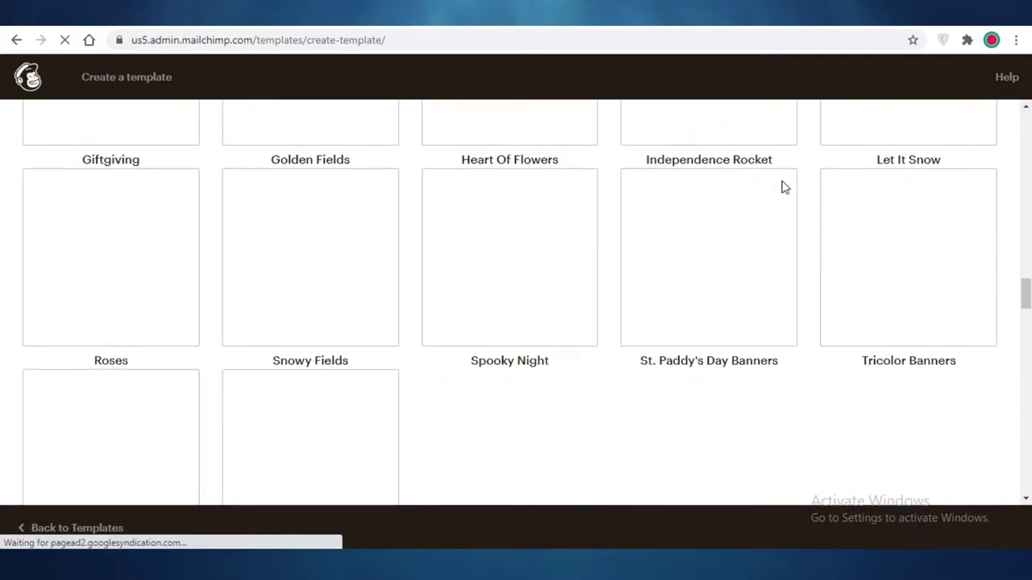
scroll(798, 191, "up", 5)
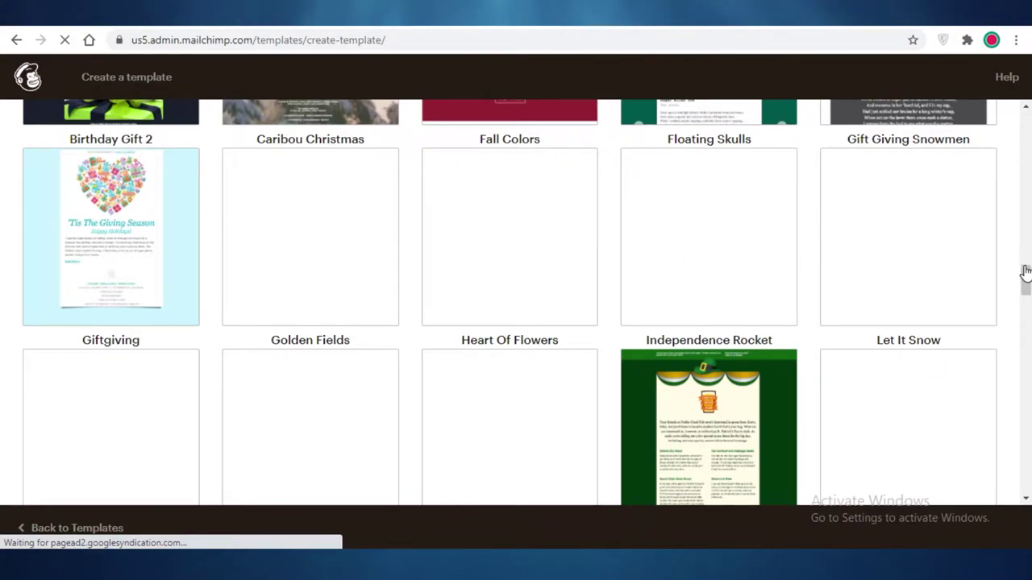
scroll(1025, 272, "down", 6)
scroll(516, 323, "up", 2)
scroll(516, 322, "down", 2)
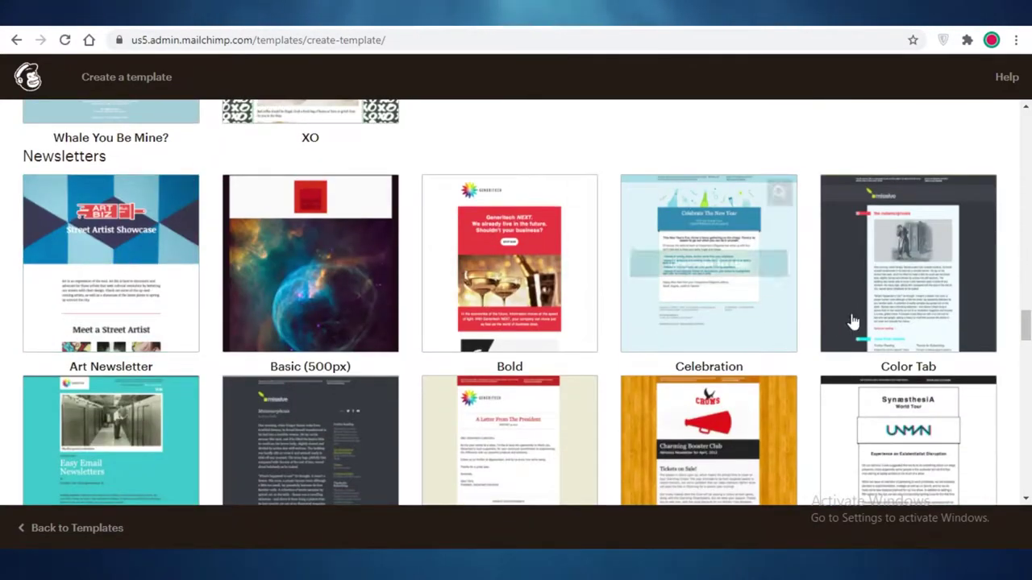
scroll(1011, 322, "down", 4)
scroll(474, 181, "down", 3)
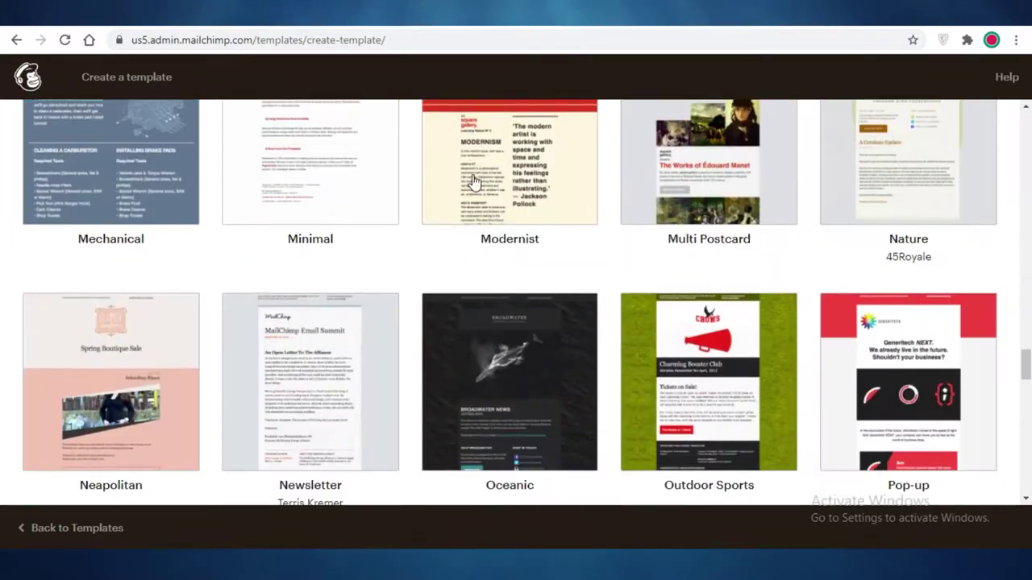
- Check the plan availability of Newsletters themes such as Easy Reader, Minimal and Nature
scroll(92, 173, "up", 6)
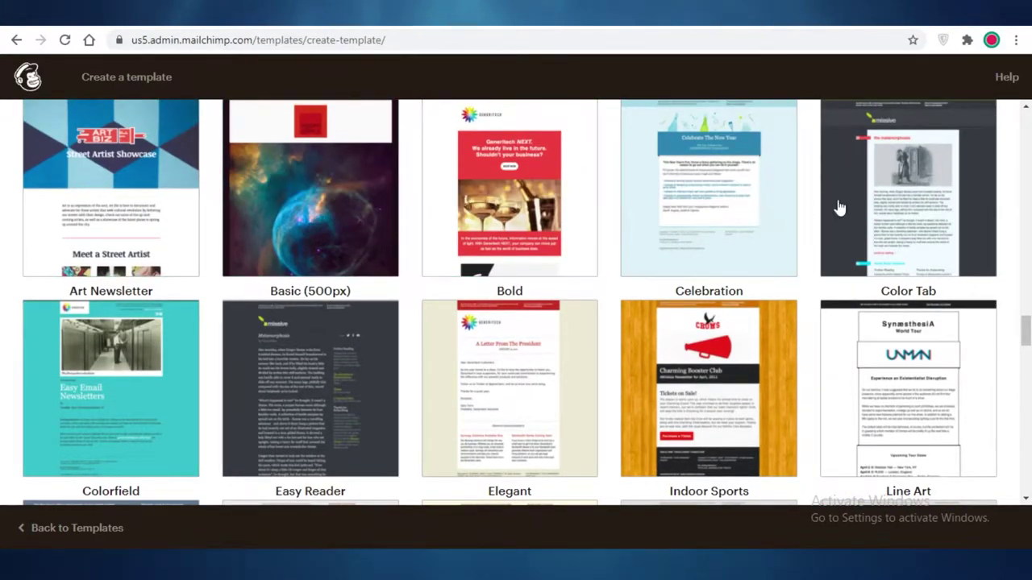
mouse_move(911, 244)
scroll(909, 238, "down", 3)
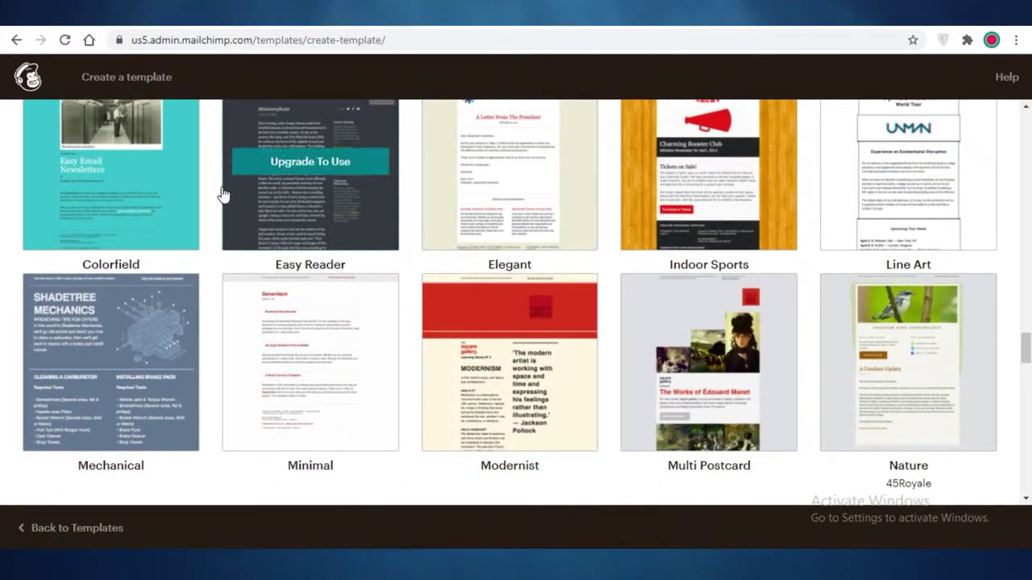
mouse_move(159, 183)
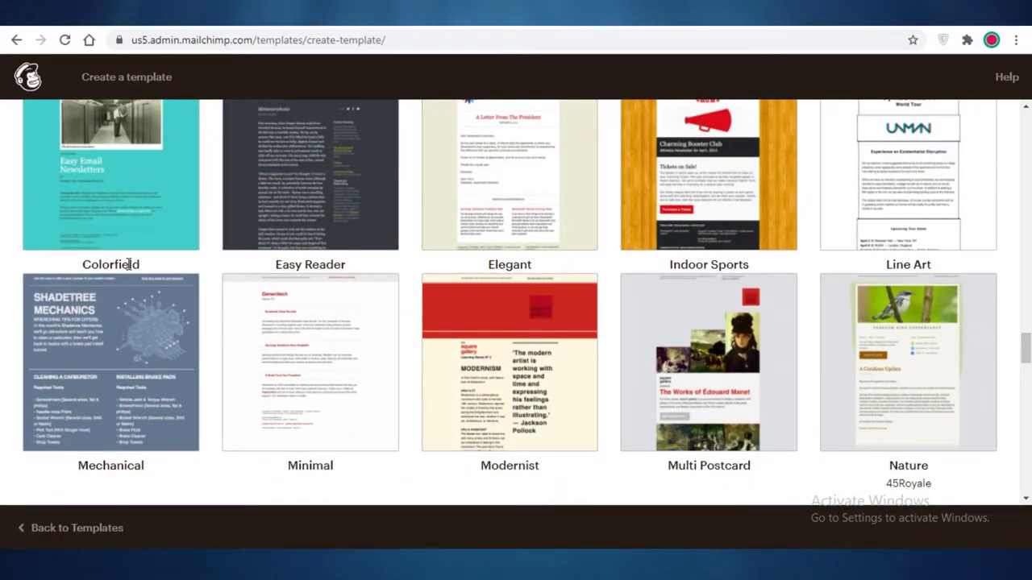
mouse_move(200, 252)
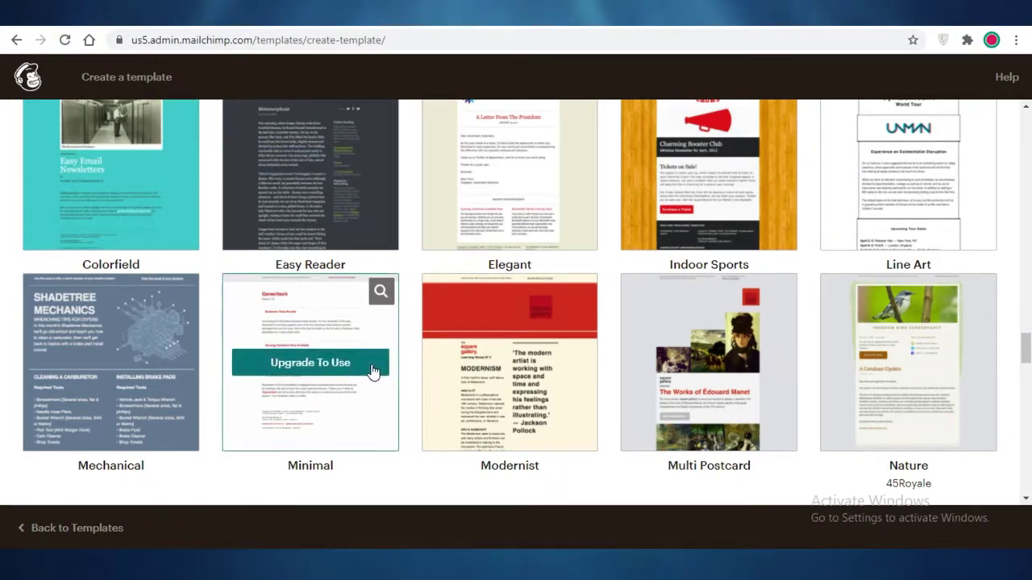
mouse_move(903, 351)
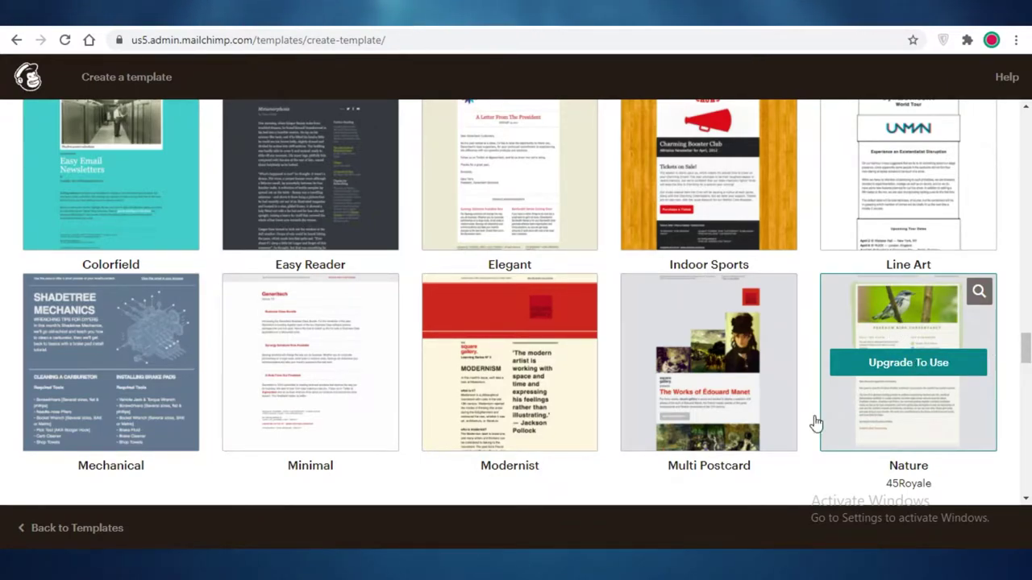
scroll(661, 295, "down", 4)
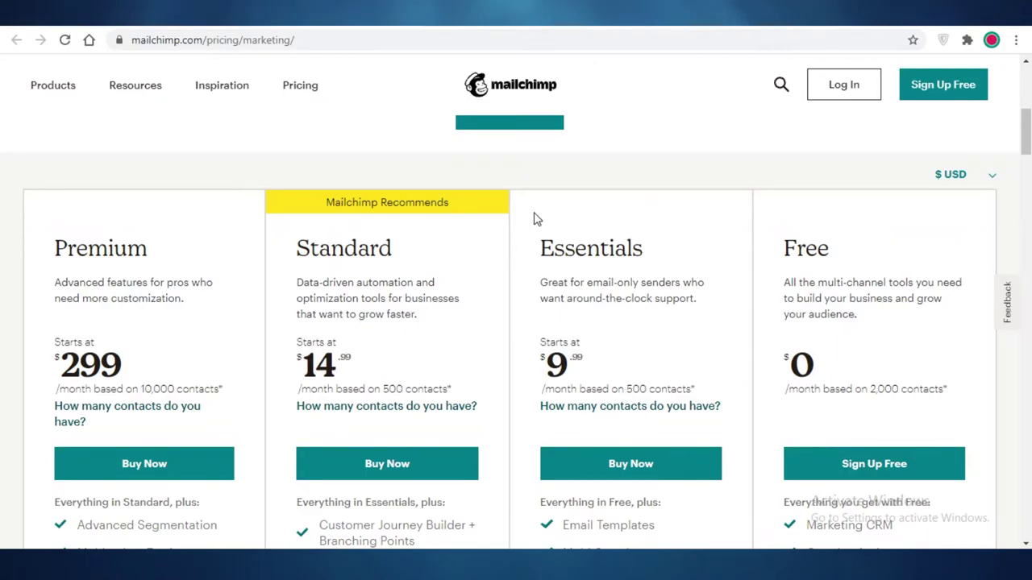
- Compare the prices and included features of the Premium, Standard, Essentials and Free marketing plans on the pricing page
scroll(535, 219, "down", 2)
scroll(585, 258, "up", 2)
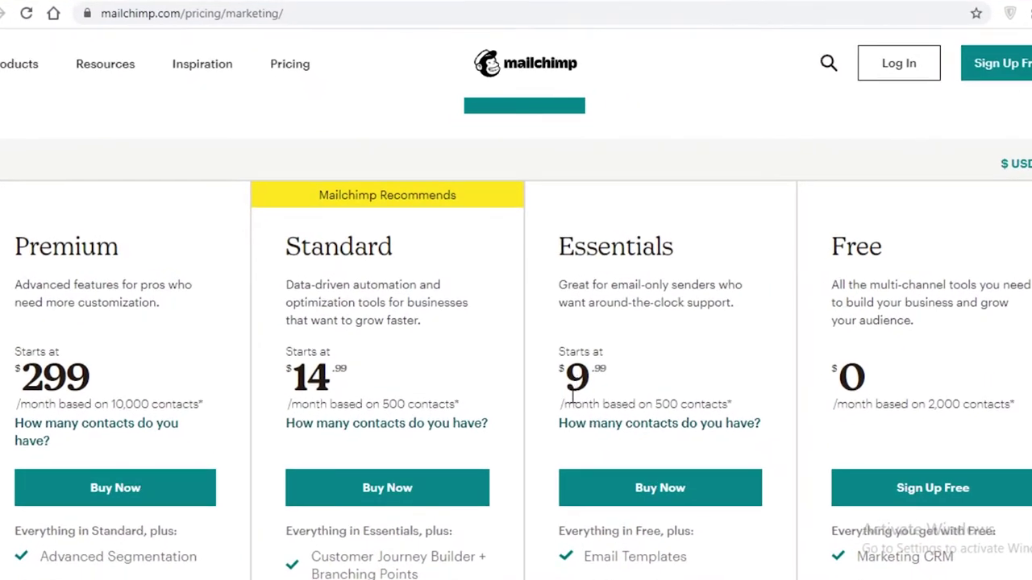
scroll(577, 411, "down", 4)
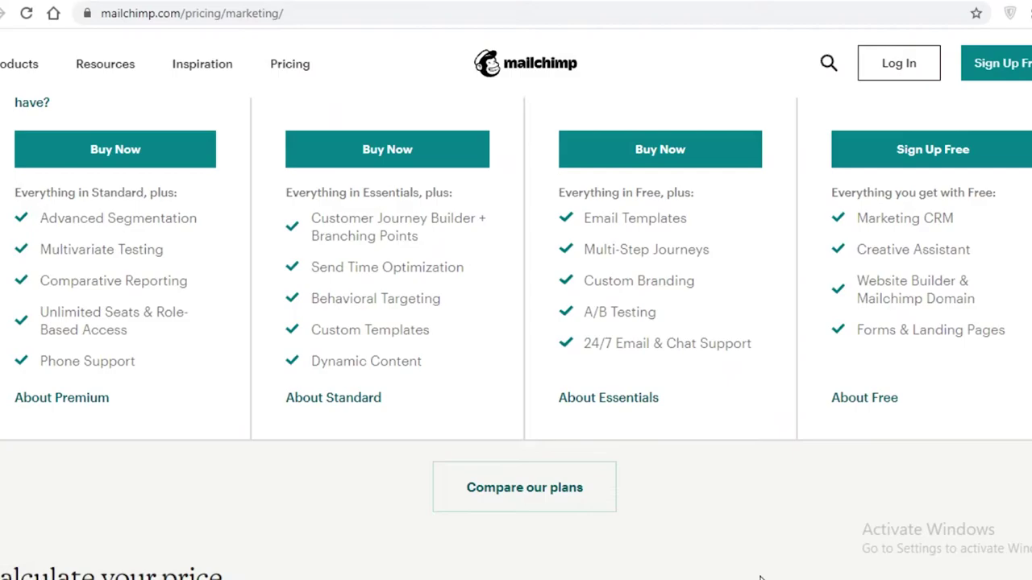
scroll(456, 330, "up", 4)
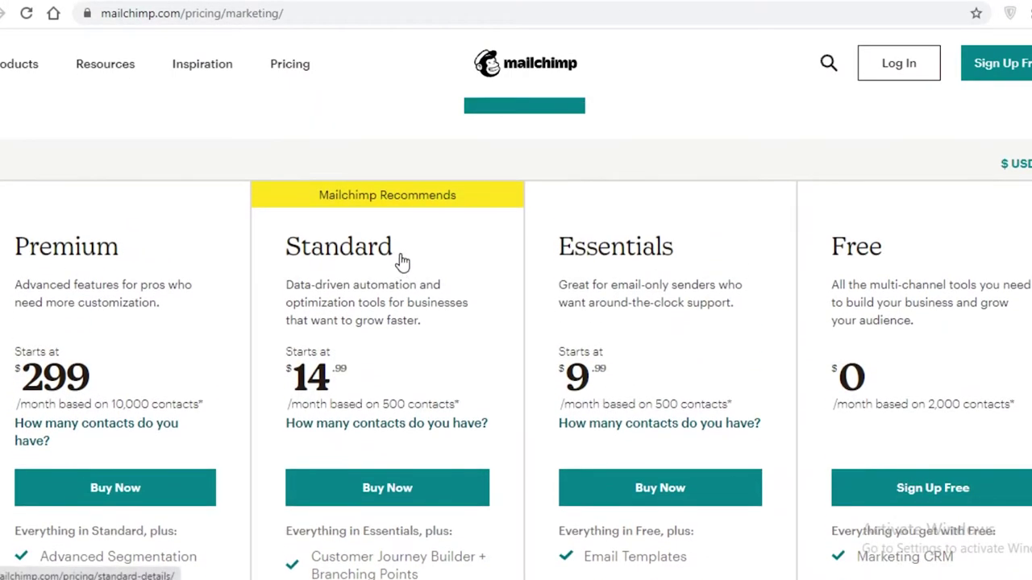
scroll(402, 260, "down", 3)
scroll(403, 258, "up", 3)
scroll(399, 233, "down", 2)
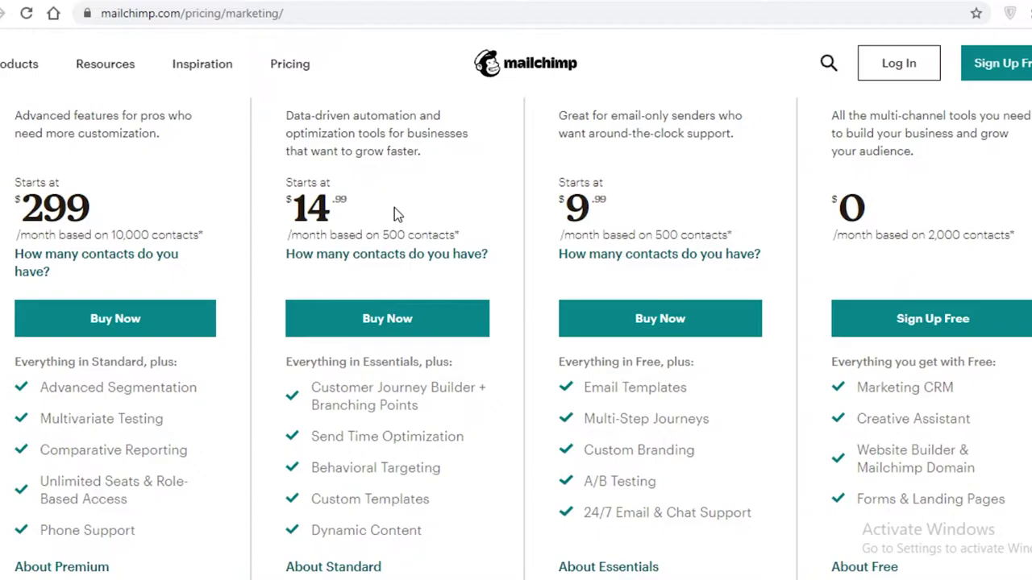
scroll(381, 230, "down", 3)
scroll(377, 228, "up", 1)
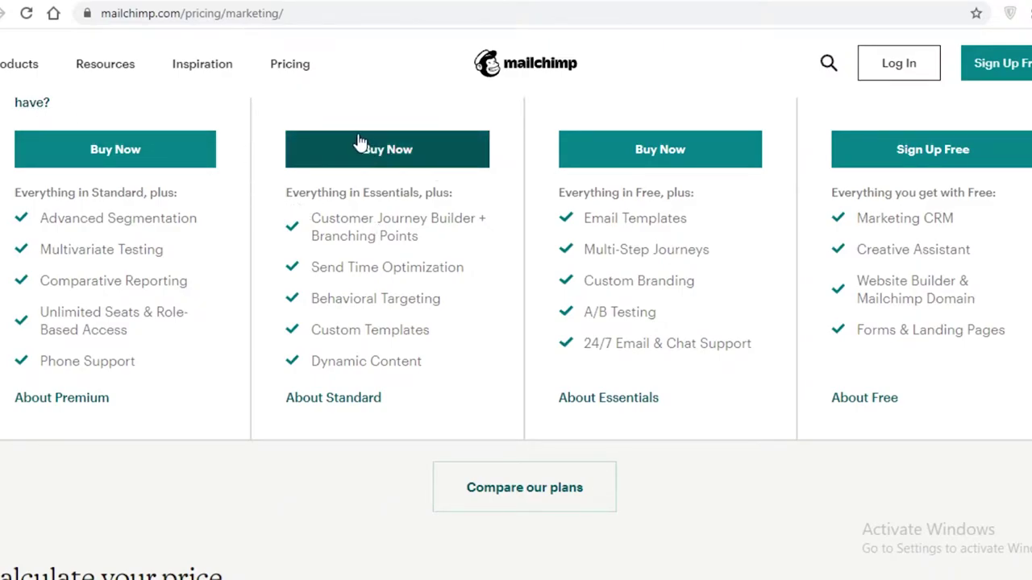
scroll(361, 142, "up", 4)
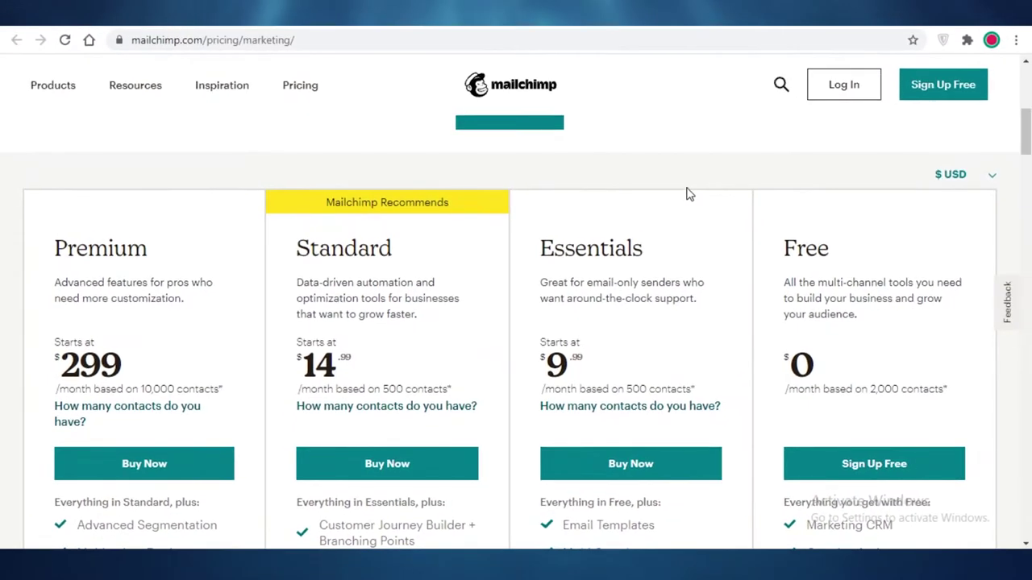
scroll(693, 185, "down", 2)
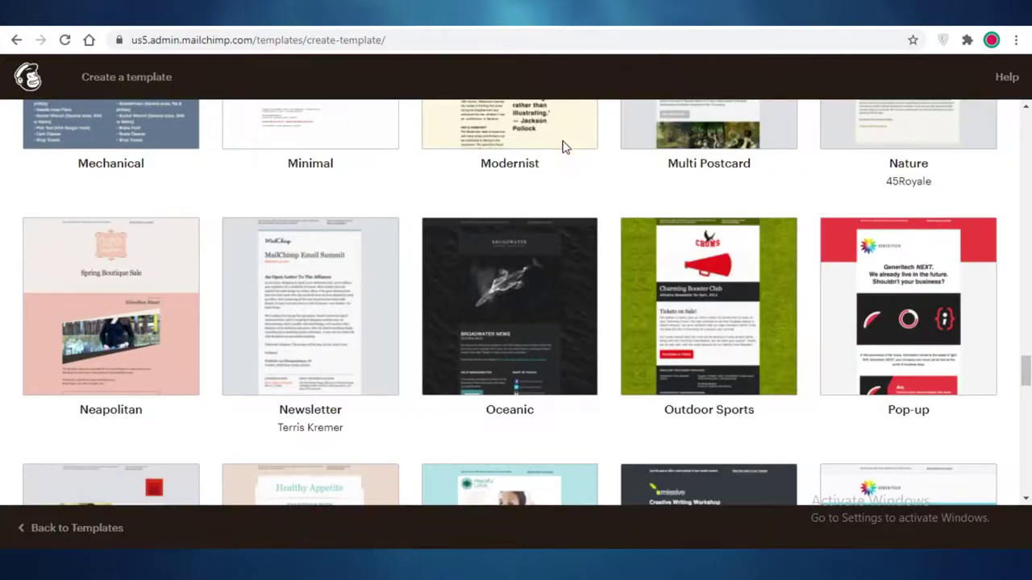
- Review the holiday, e-commerce and featured themes in the template gallery, and return to the dashboard
scroll(201, 326, "up", 15)
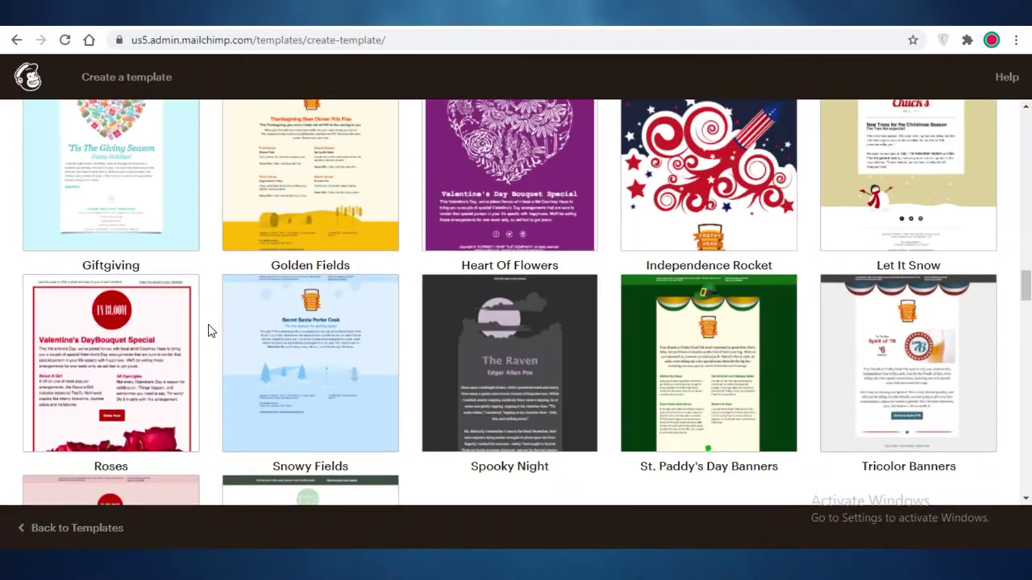
scroll(213, 332, "up", 15)
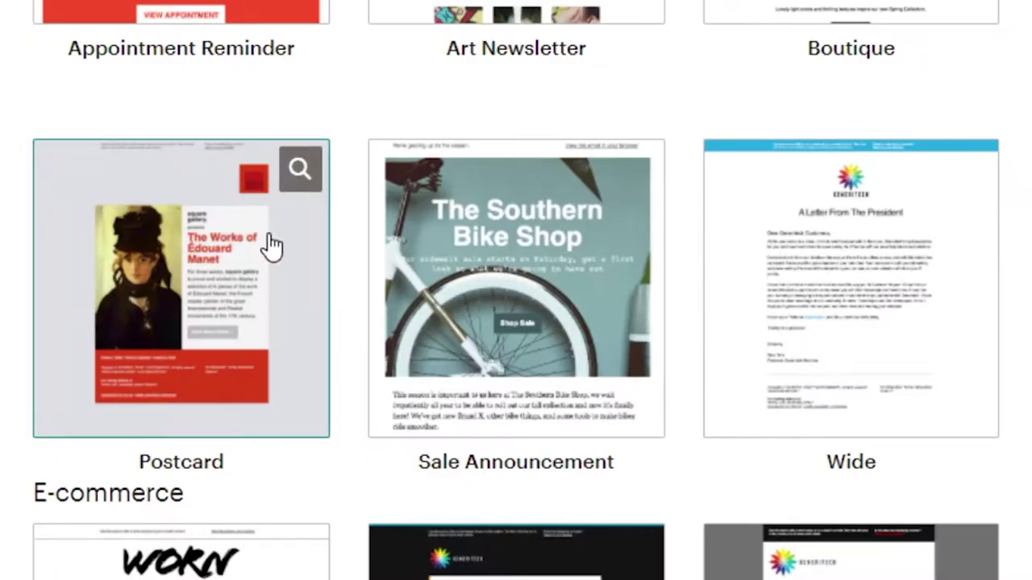
scroll(919, 403, "down", 3)
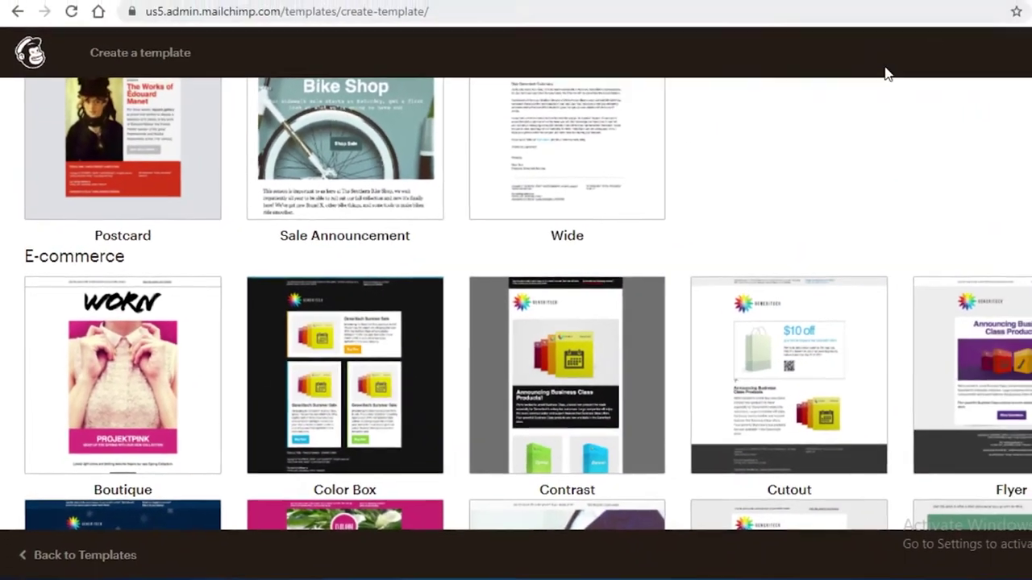
scroll(481, 77, "up", 10)
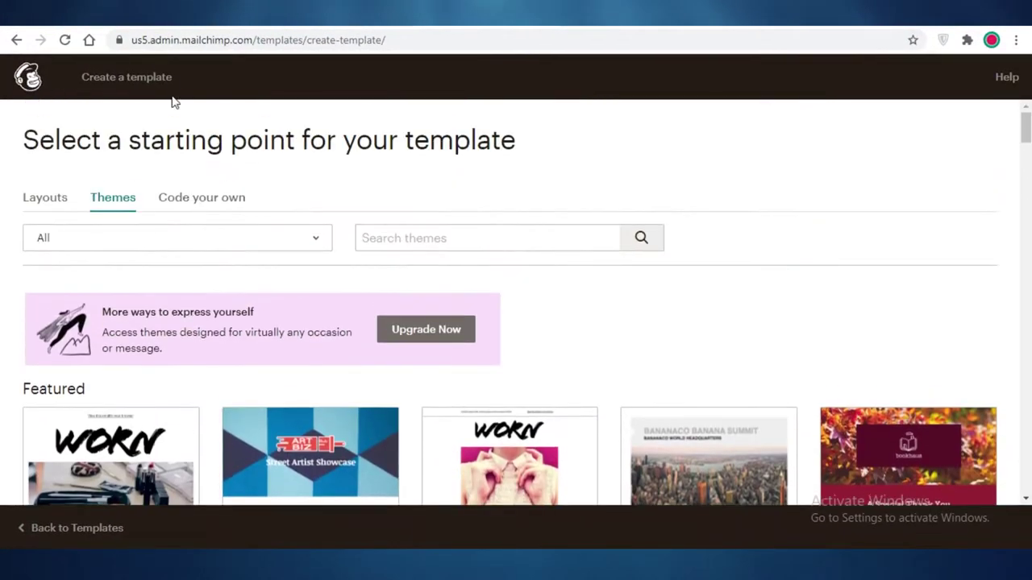
left_click(48, 78)
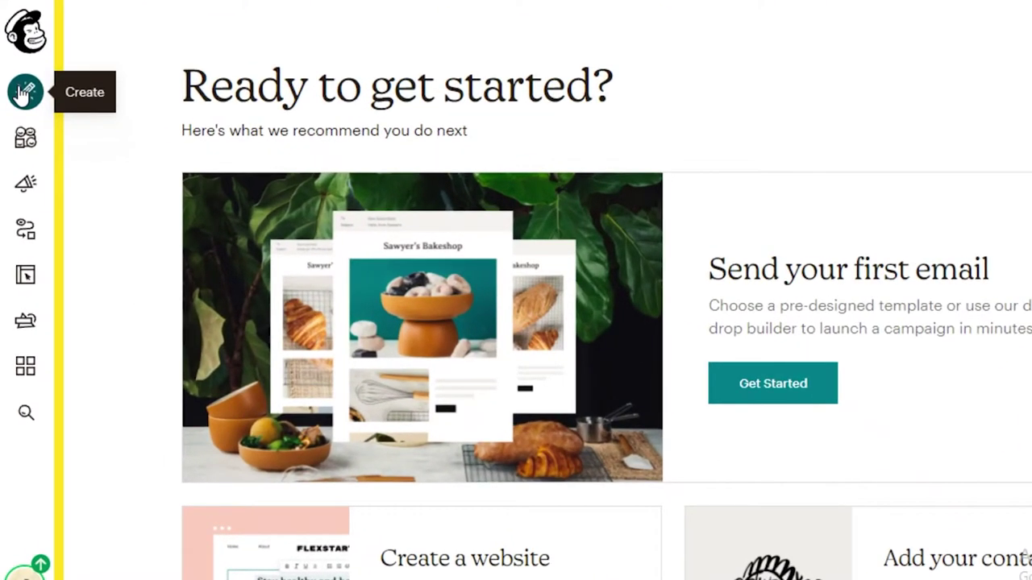
- Create a regular email campaign named DECEMBER NEWS LETTER
left_click(25, 92)
left_click(290, 119)
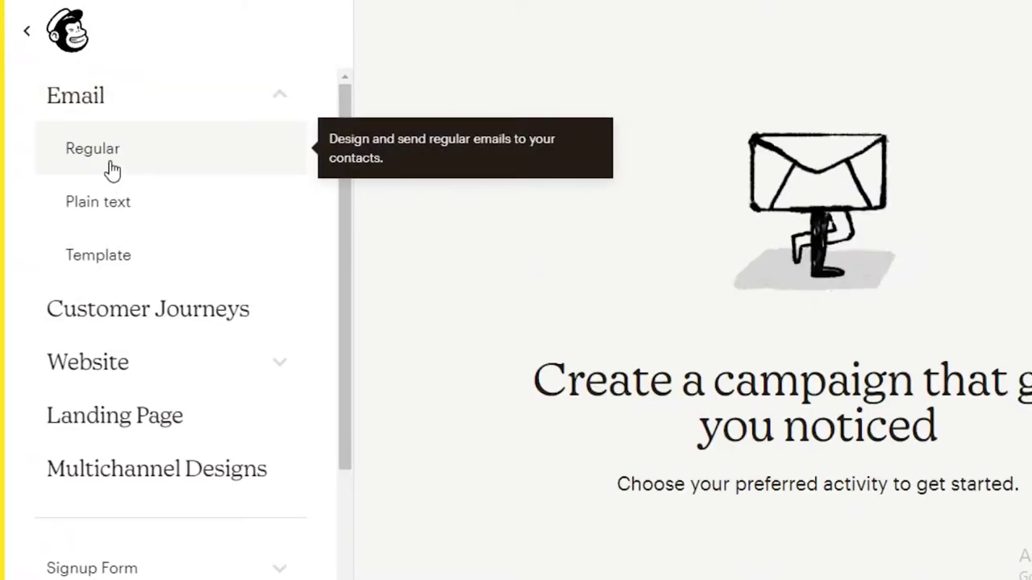
left_click(111, 163)
left_click(727, 376)
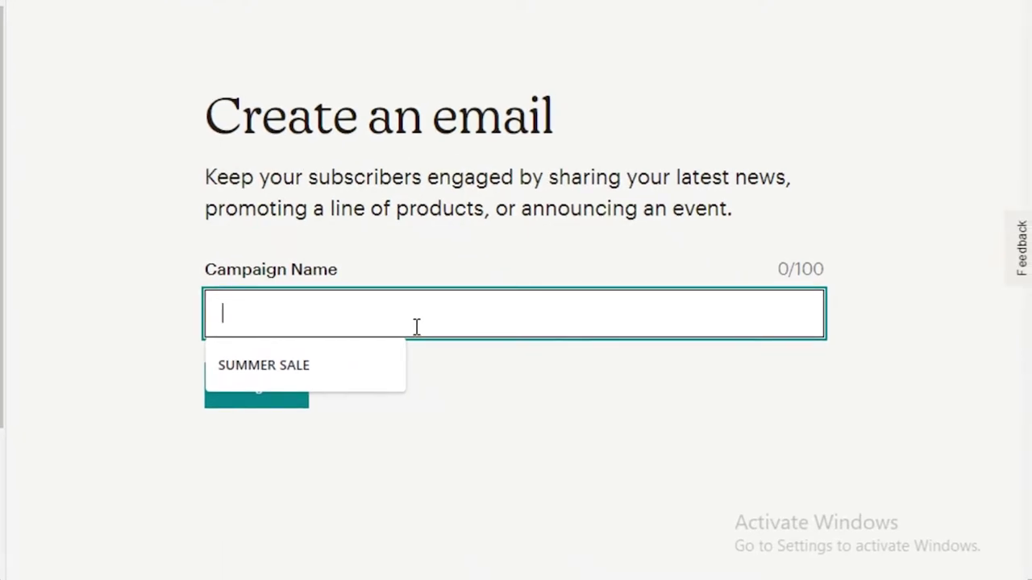
left_click(416, 326)
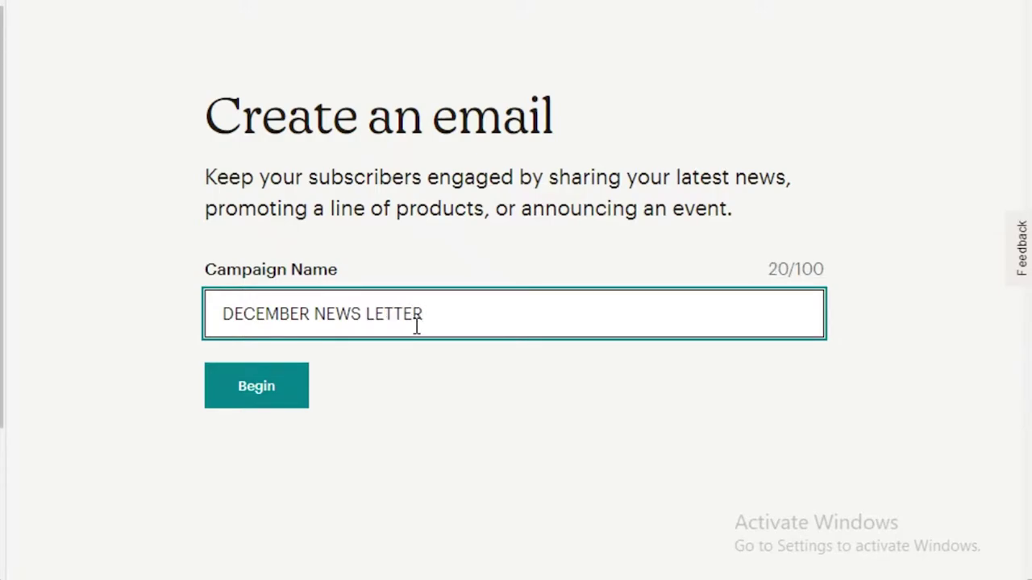
left_click(230, 394)
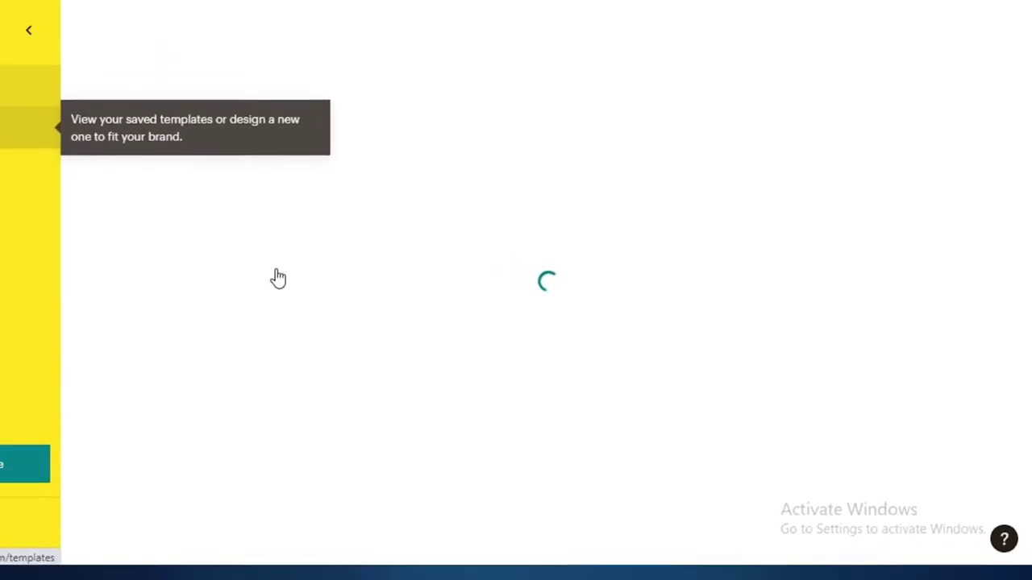
- Review the draft campaign's To, From, Subject and Content sections, and open the saved email templates
scroll(648, 198, "down", 2)
scroll(648, 198, "up", 2)
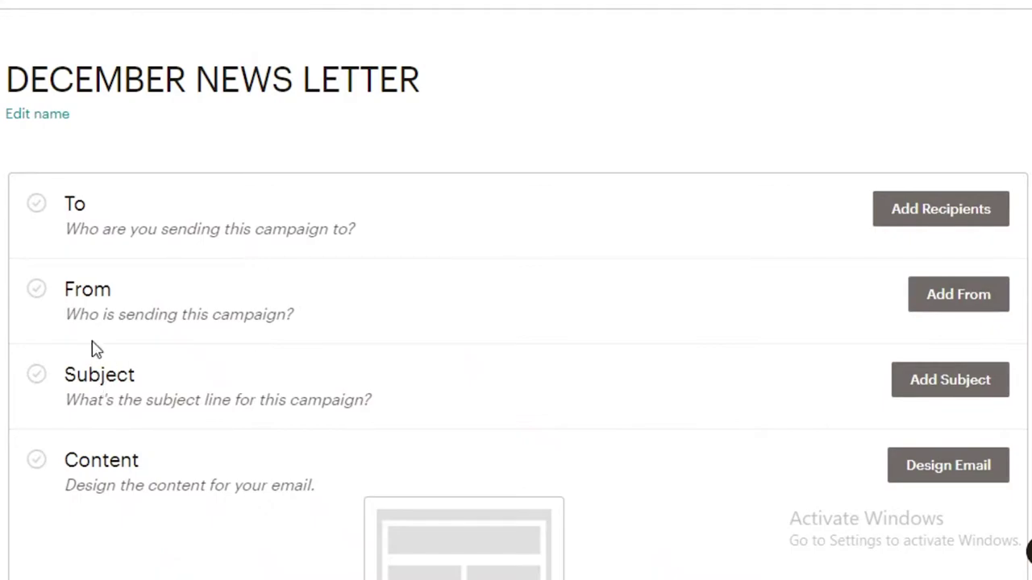
scroll(115, 435, "down", 5)
scroll(152, 269, "up", 5)
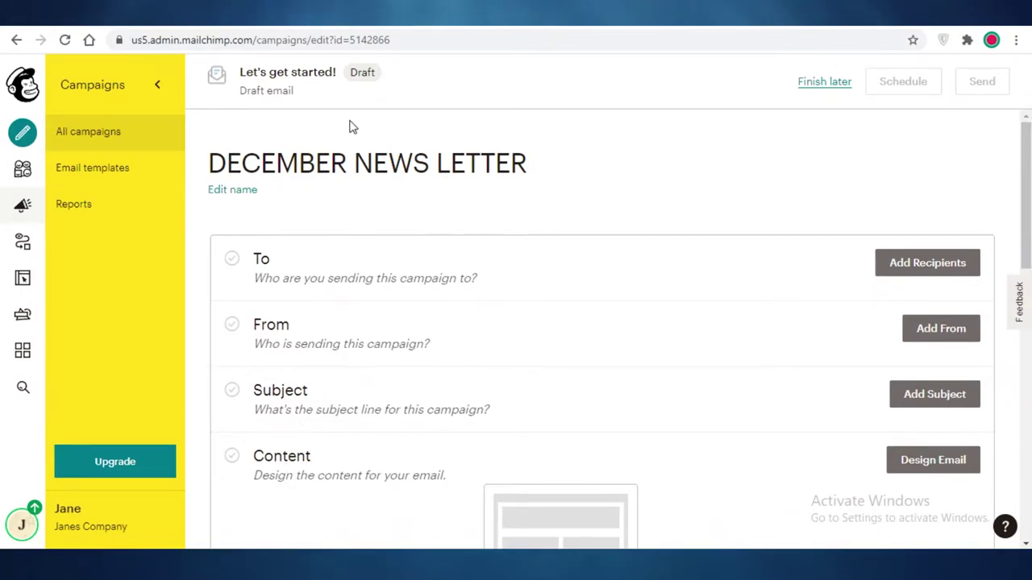
left_click(96, 169)
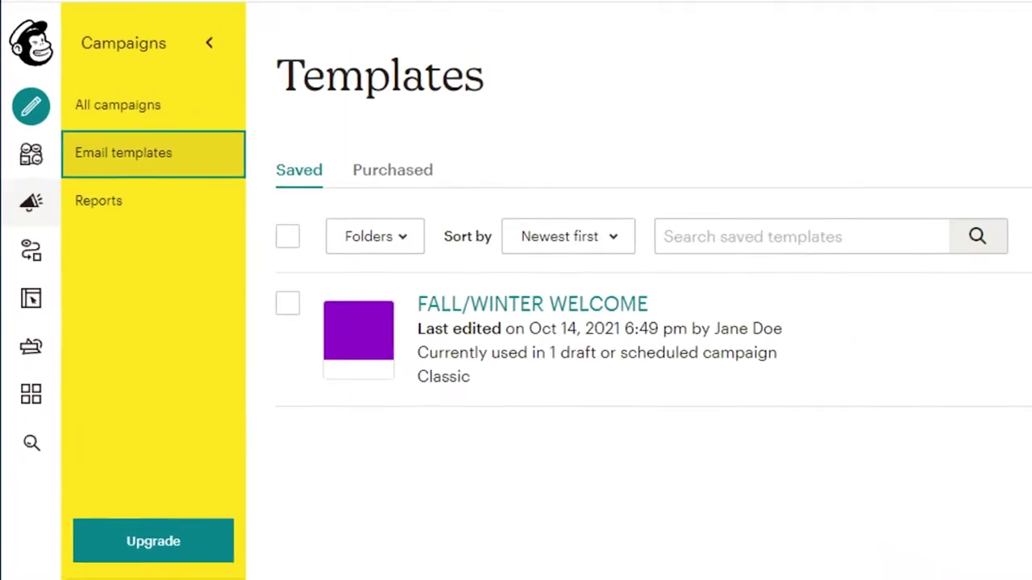
- Start creating a new email template and review the Featured and Basic layouts, from Sell Products to Simple Text
left_click(1031, 71)
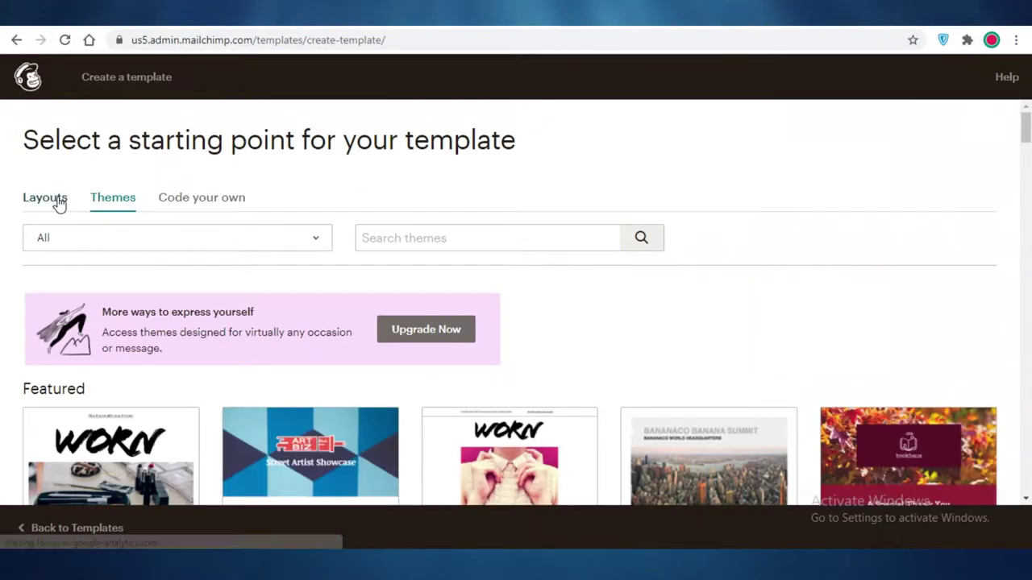
left_click(57, 201)
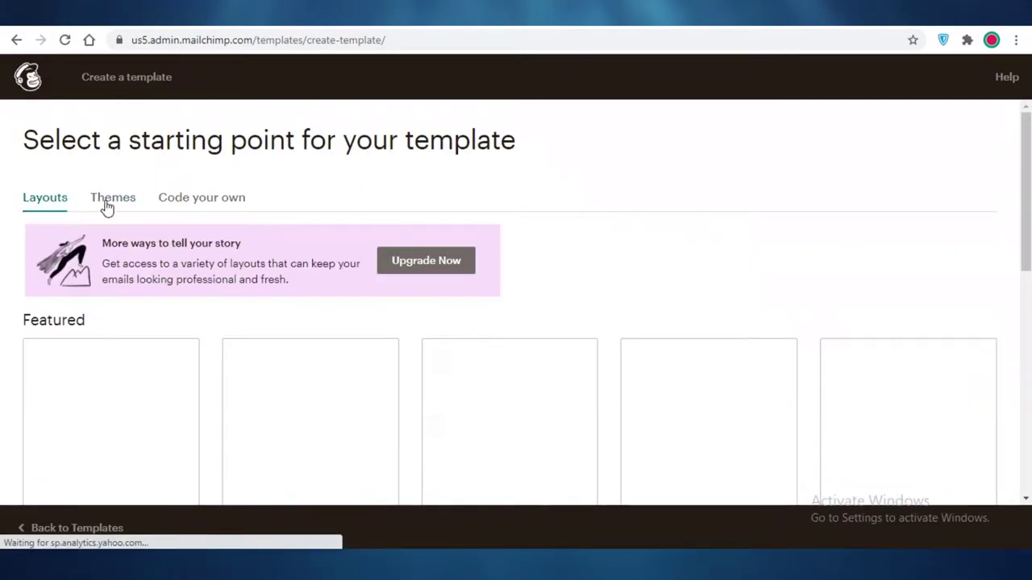
scroll(76, 211, "down", 4)
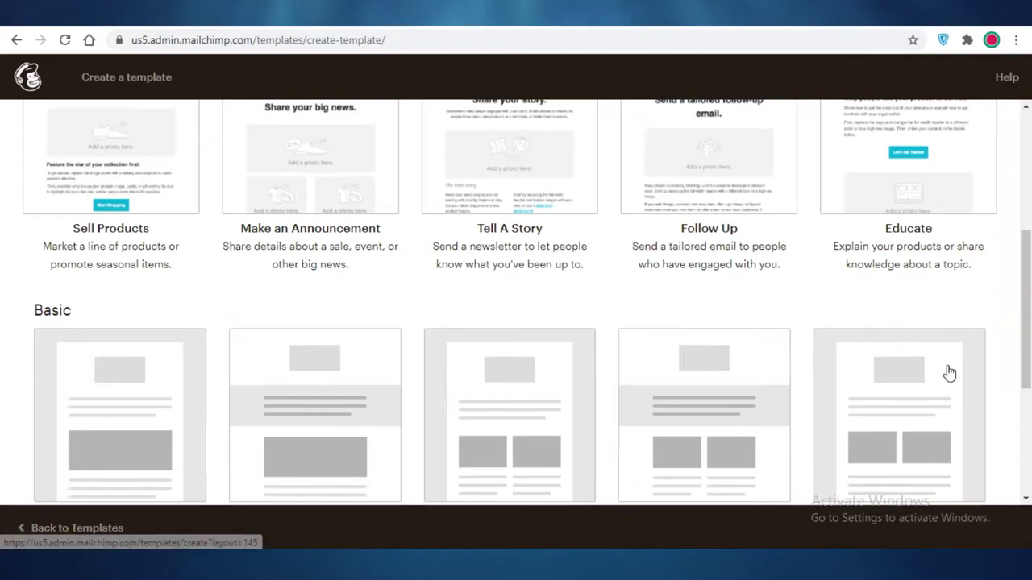
scroll(241, 317, "down", 3)
scroll(743, 346, "up", 2)
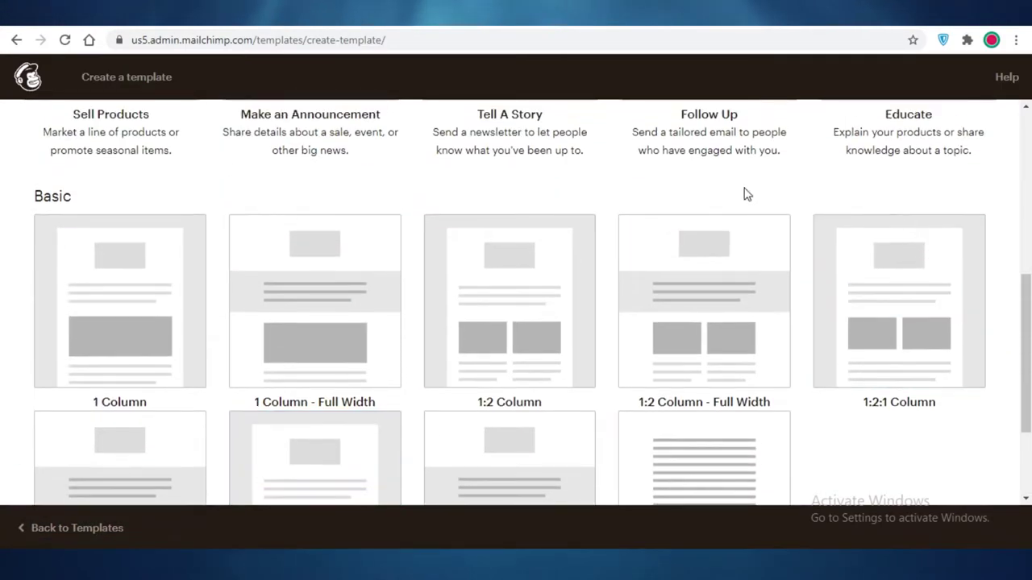
scroll(744, 194, "up", 2)
scroll(293, 330, "down", 2)
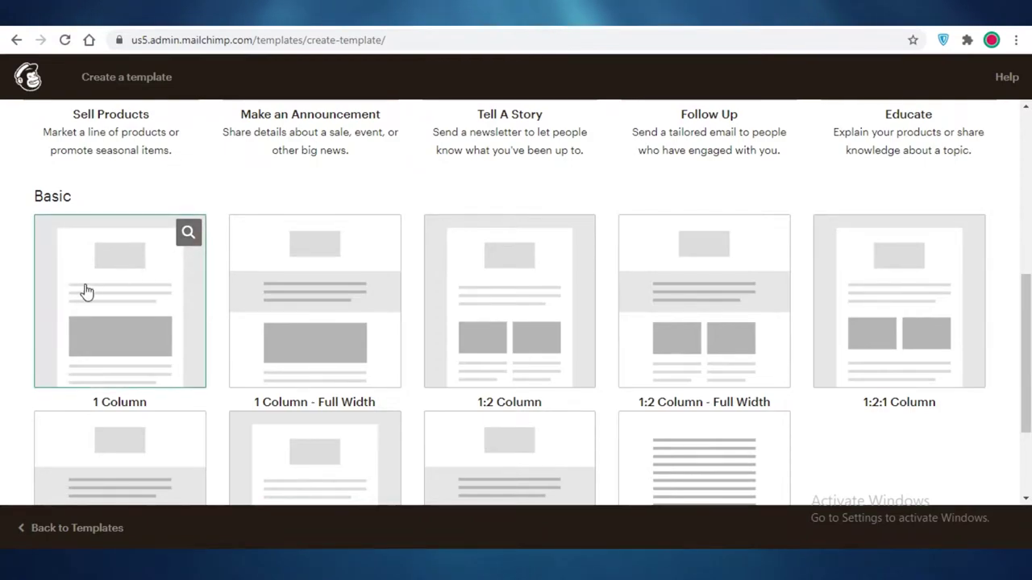
scroll(97, 292, "down", 2)
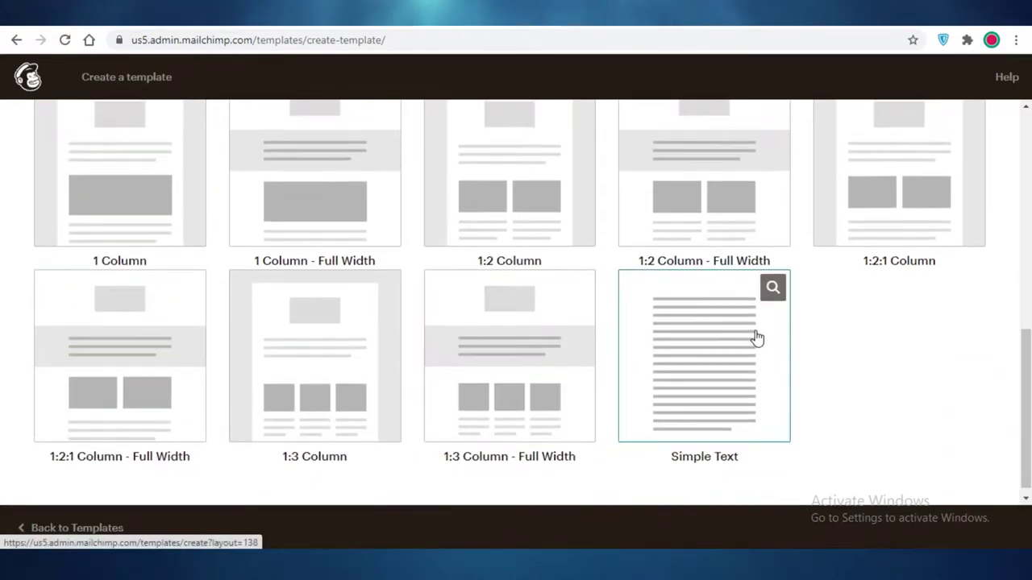
scroll(799, 274, "up", 3)
scroll(836, 283, "down", 3)
scroll(275, 270, "up", 1)
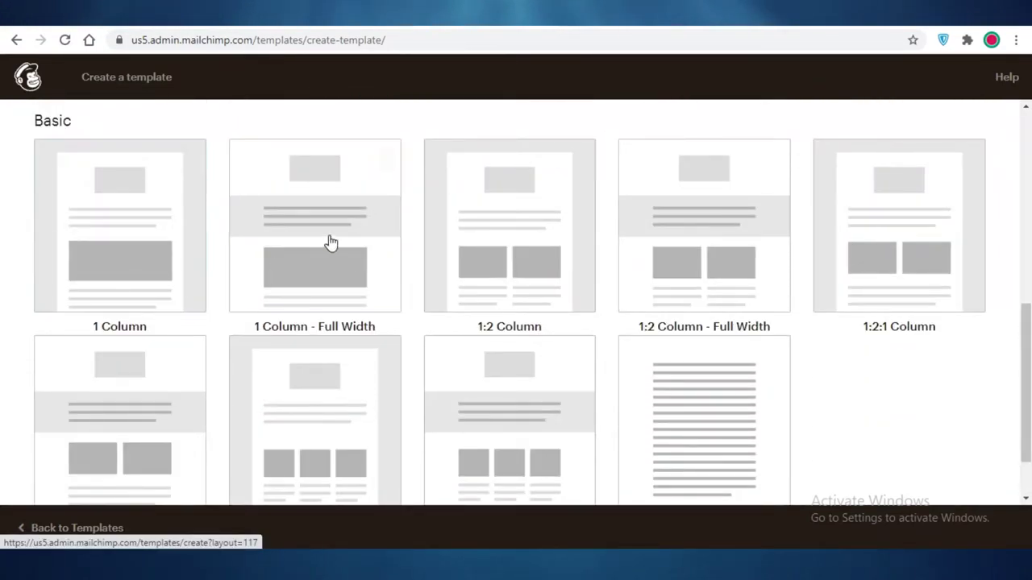
scroll(230, 338, "down", 1)
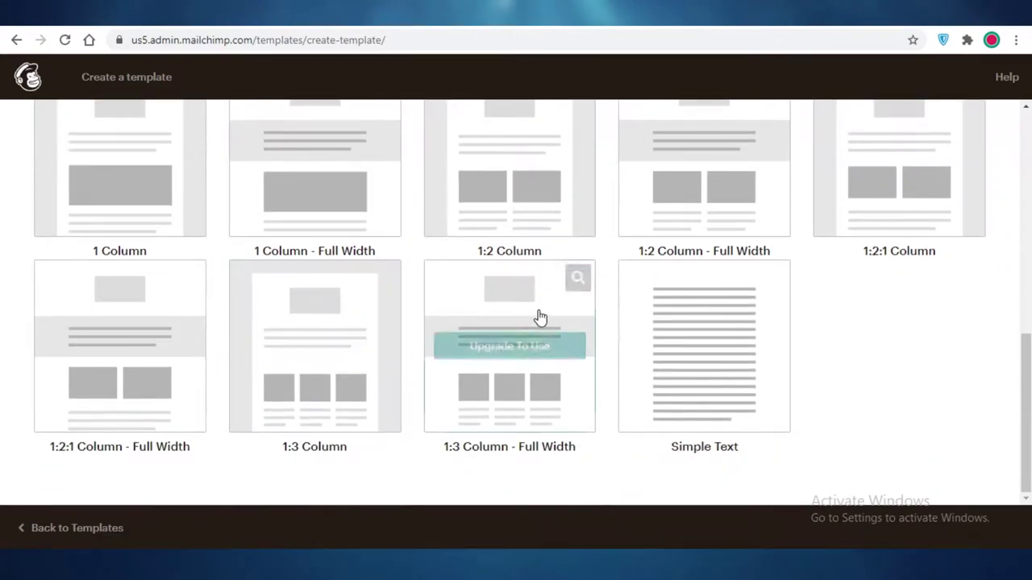
scroll(543, 317, "up", 4)
scroll(543, 317, "down", 1)
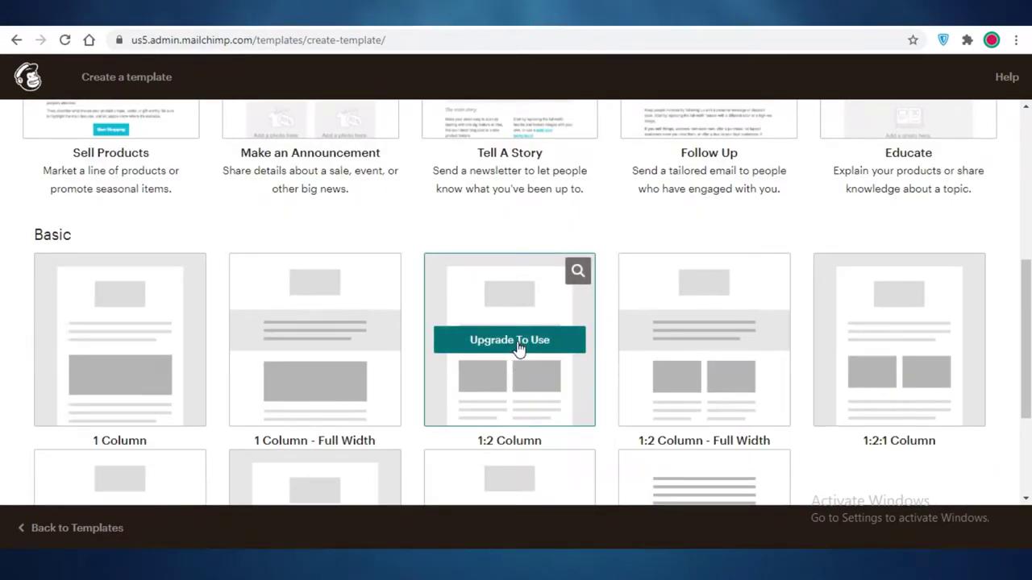
scroll(626, 292, "up", 3)
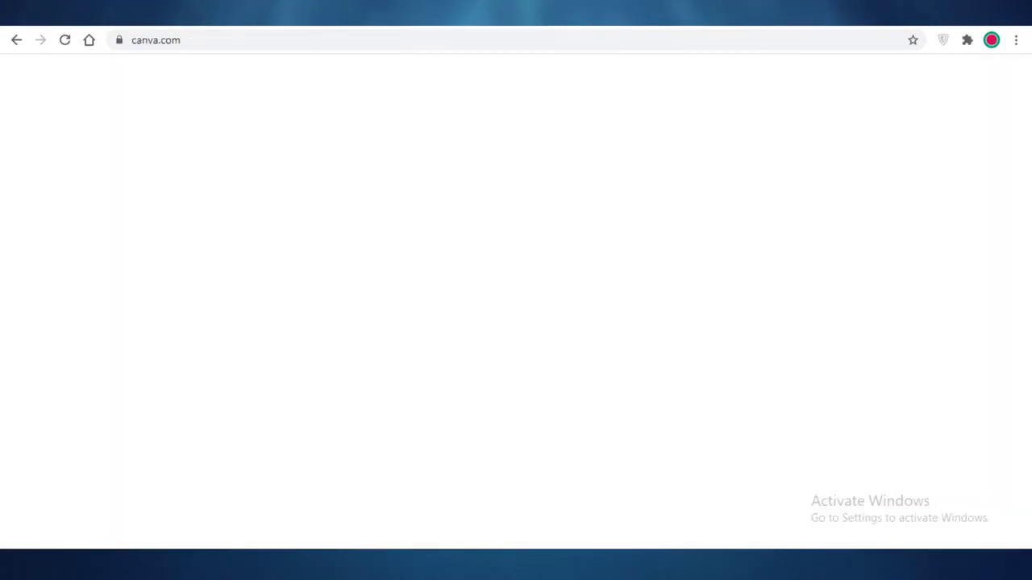
- Switch to Canva, search for LOGO and open the suggested Fashion Logo templates
scroll(573, 265, "down", 2)
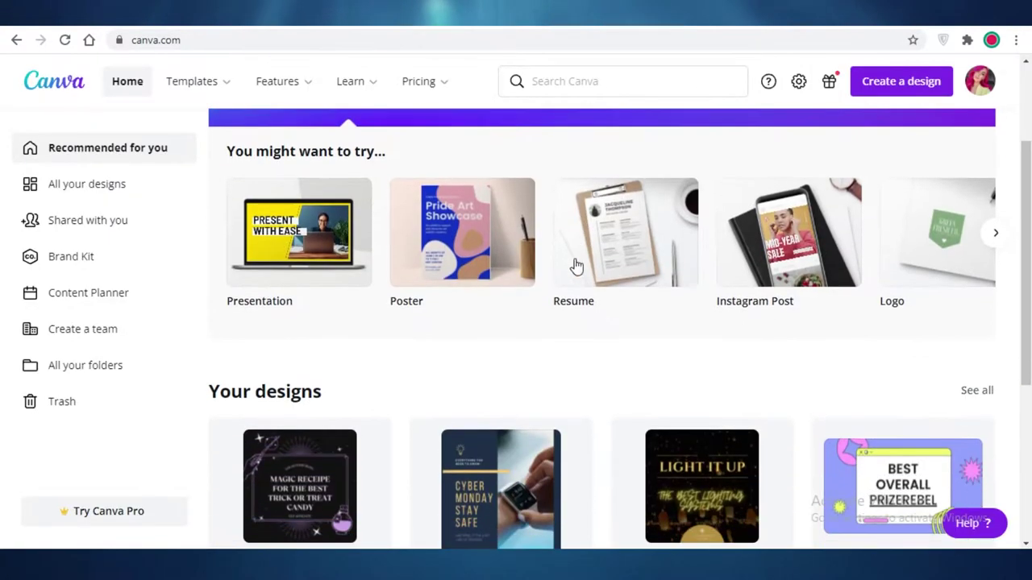
scroll(481, 334, "up", 1)
scroll(481, 334, "up", 1)
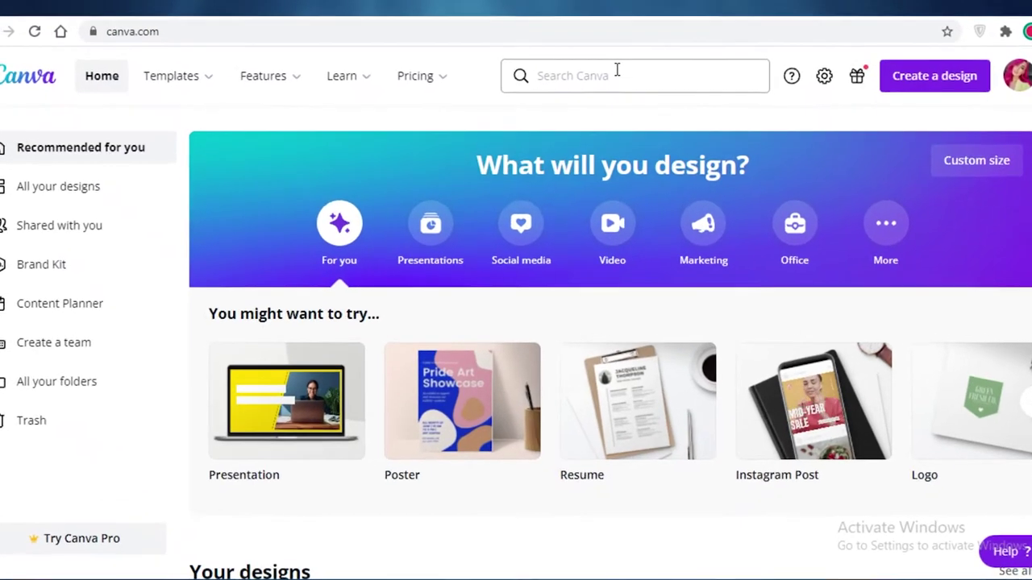
left_click(619, 72)
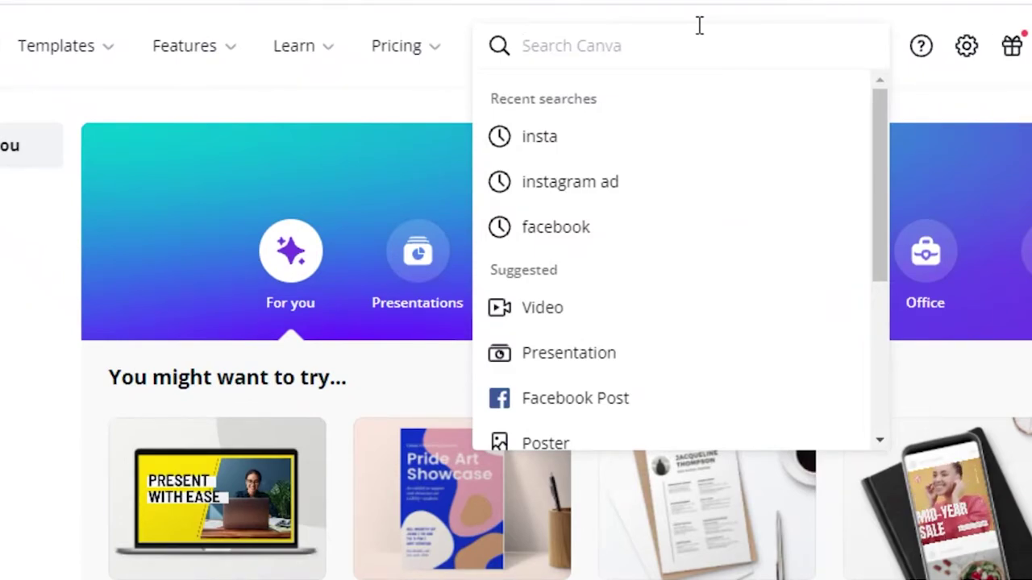
left_click(700, 22)
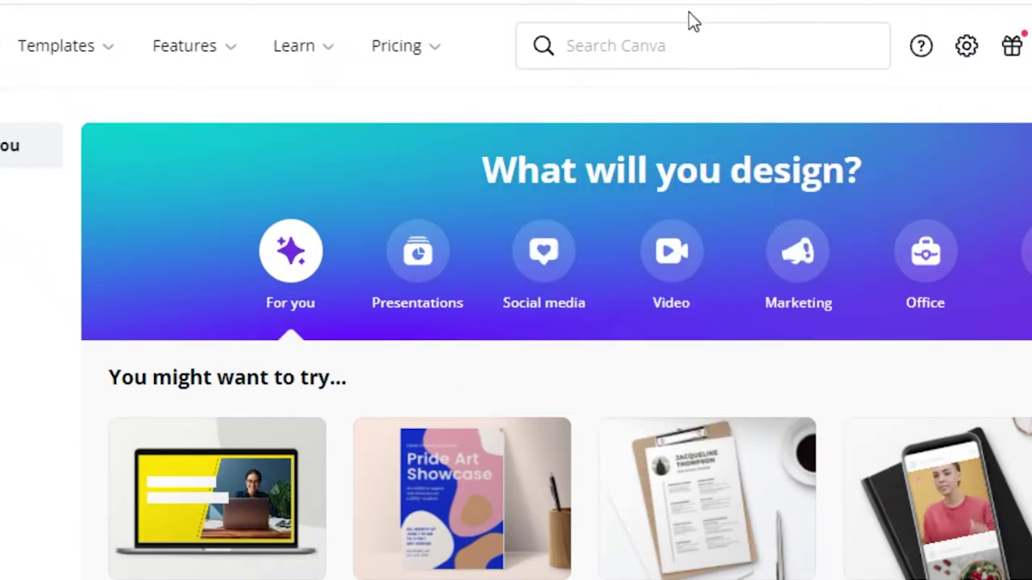
left_click(633, 49)
type("LOGO")
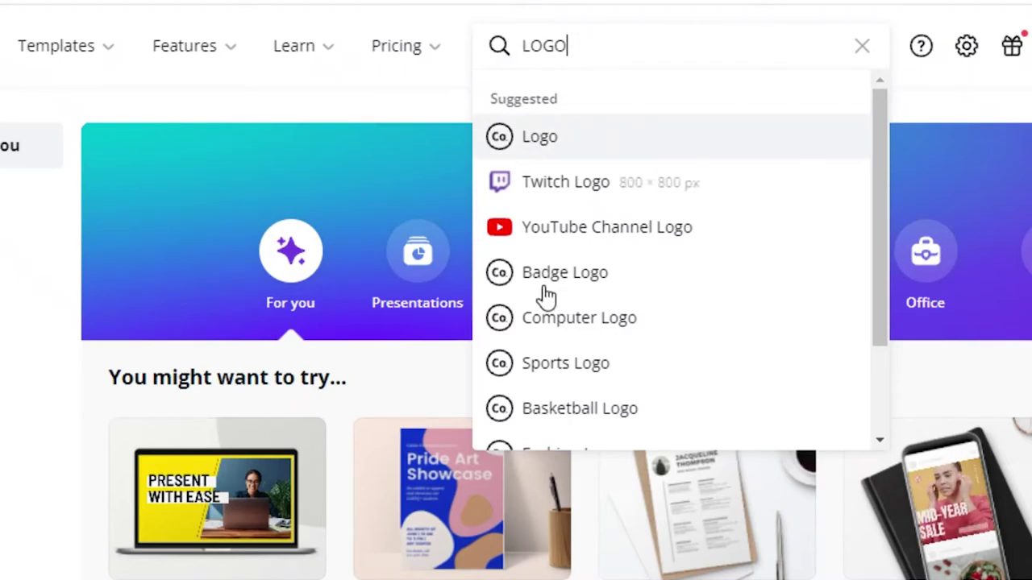
scroll(658, 218, "down", 5)
scroll(580, 350, "up", 5)
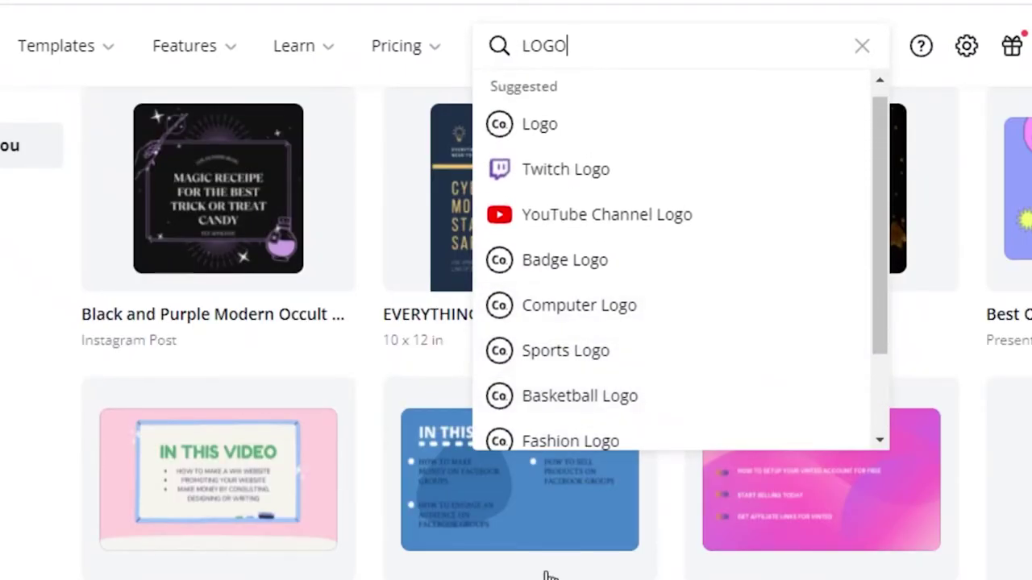
scroll(576, 405, "down", 5)
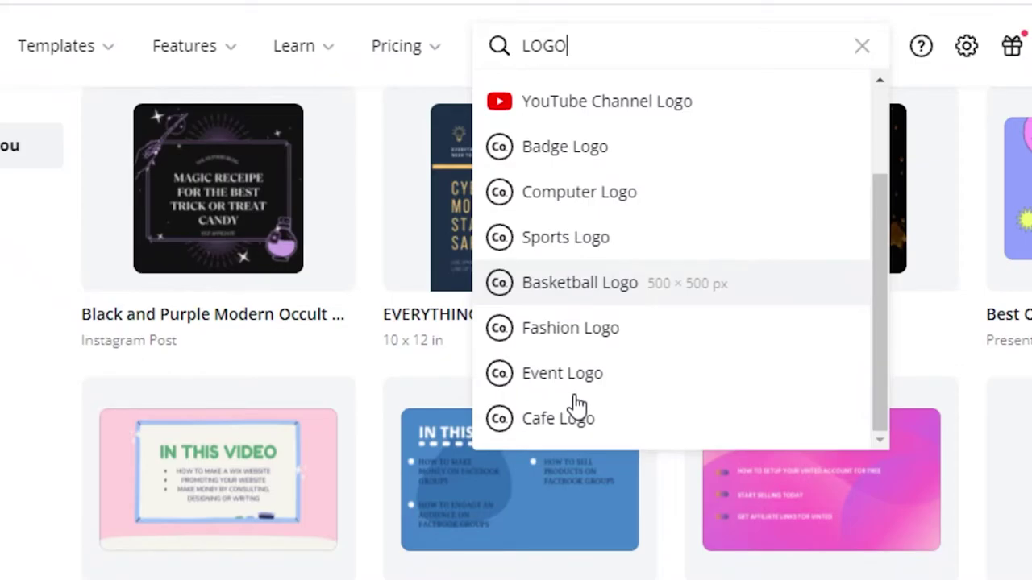
left_click(600, 342)
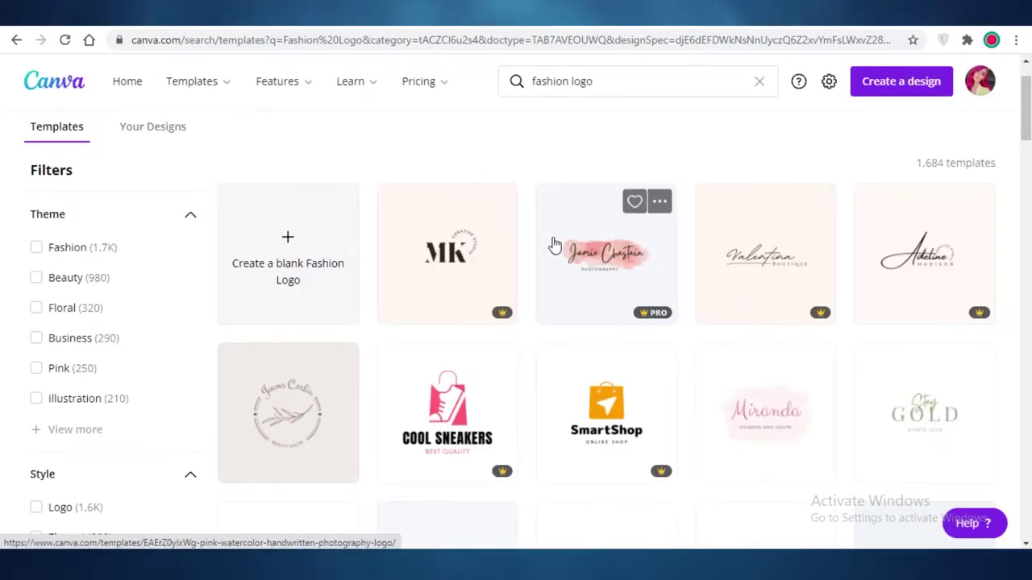
- Browse the fashion logo templates, open the free red "The Hair Care House" badge for editing, and dismiss the logo licensing help
scroll(707, 285, "down", 3)
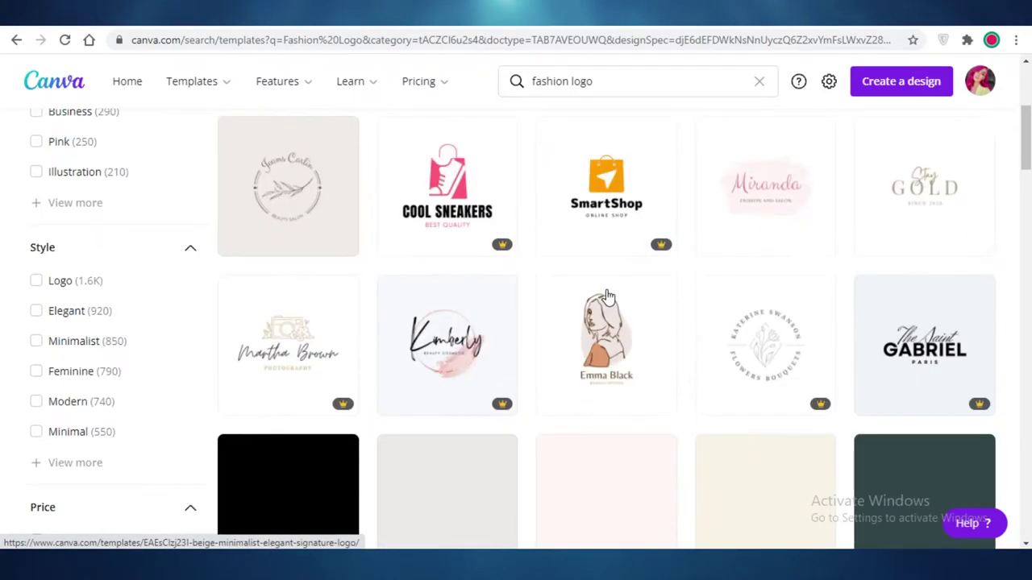
scroll(808, 276, "down", 6)
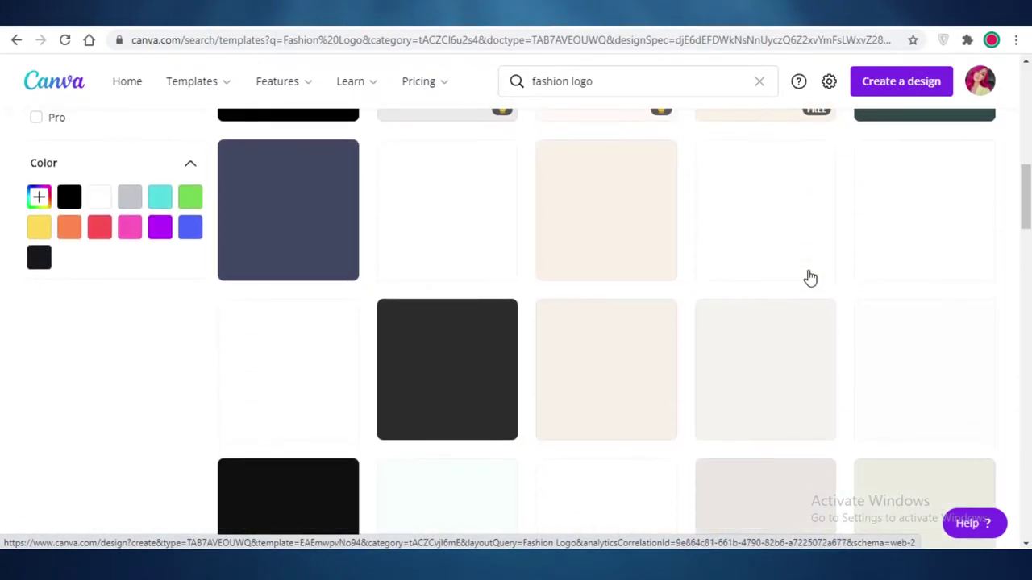
scroll(190, 226, "down", 2)
scroll(1002, 391, "up", 7)
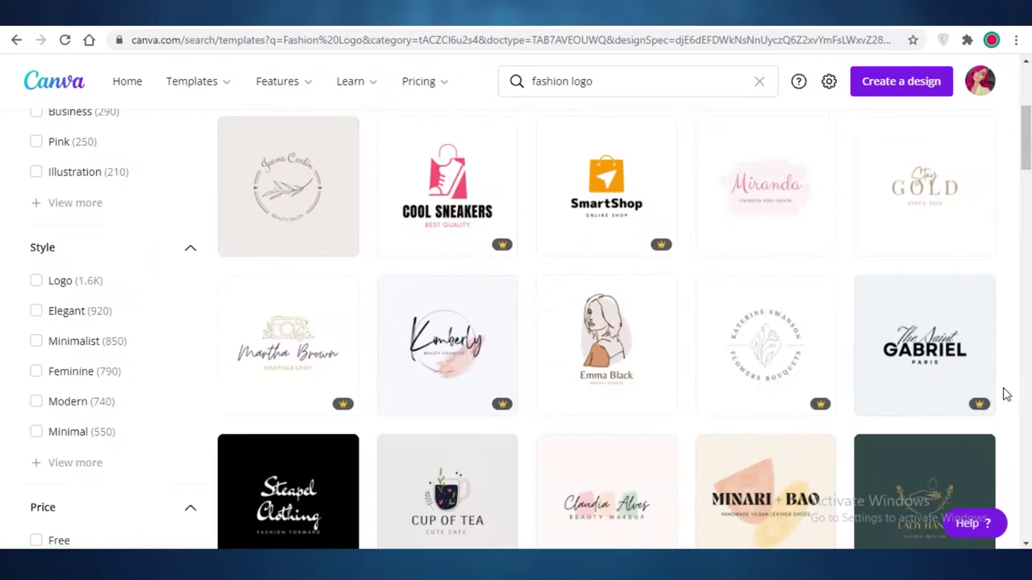
scroll(509, 231, "up", 2)
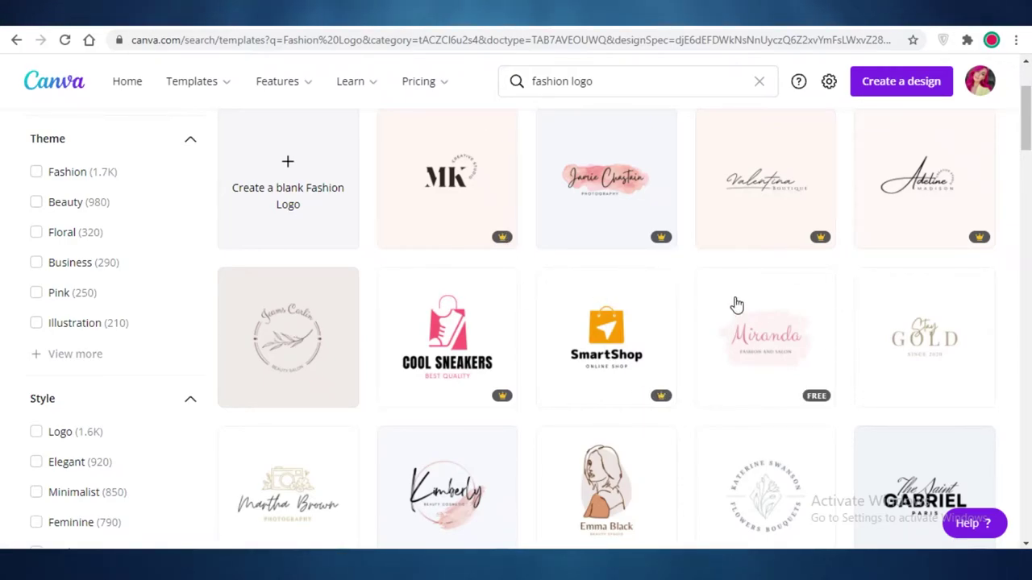
scroll(713, 298, "down", 7)
scroll(732, 315, "down", 11)
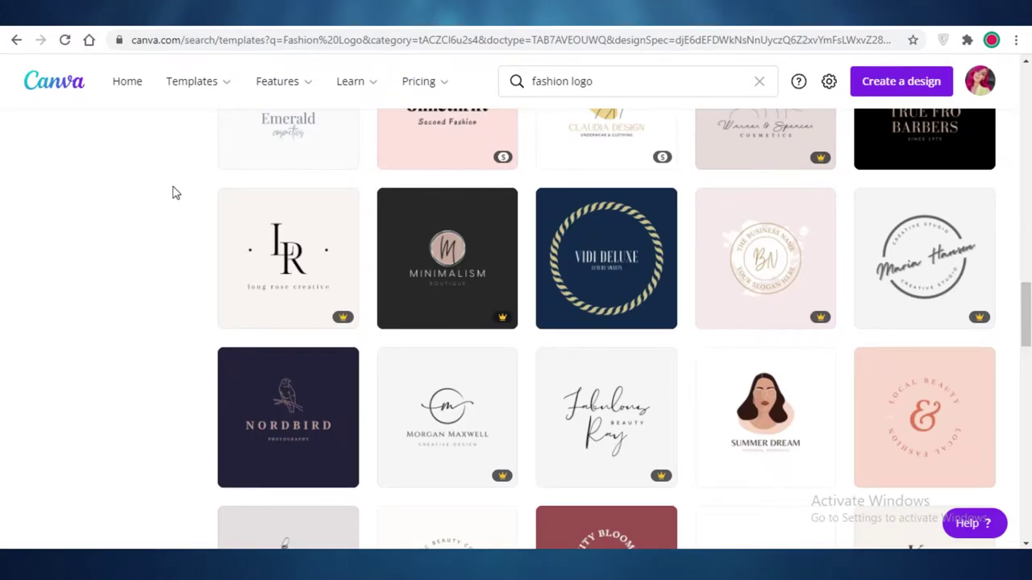
scroll(175, 198, "down", 10)
scroll(179, 202, "up", 2)
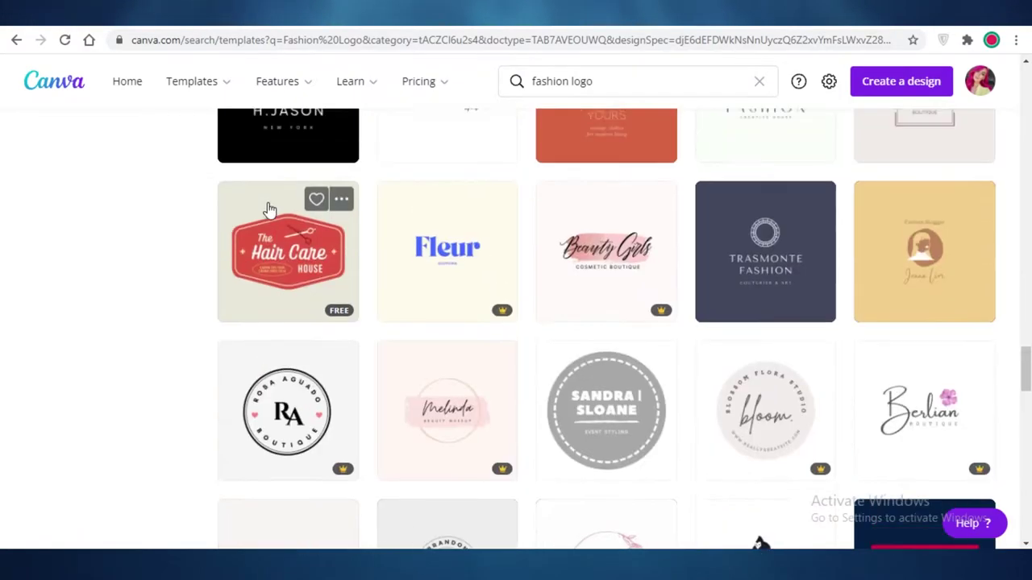
left_click(289, 260)
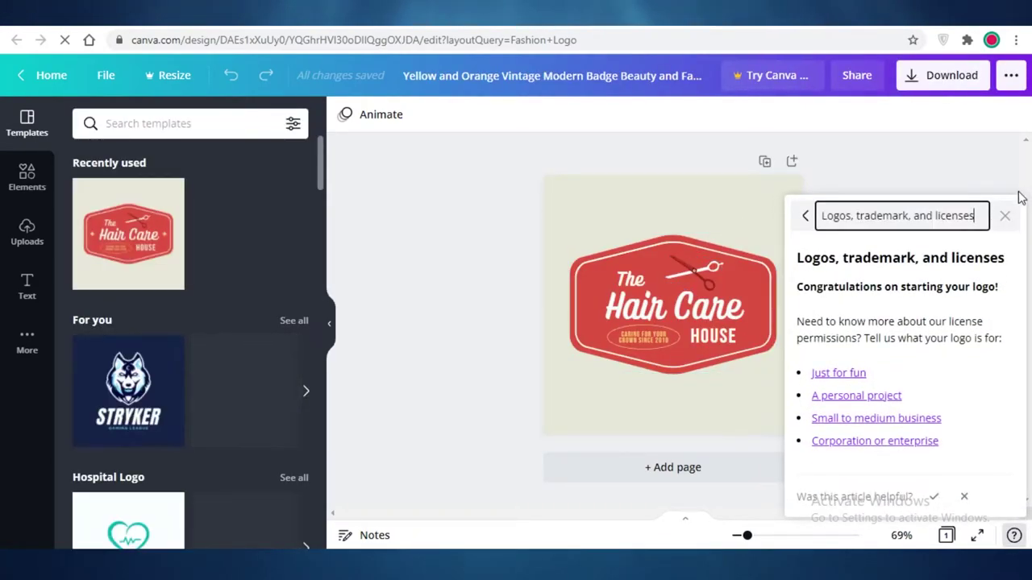
left_click(1005, 215)
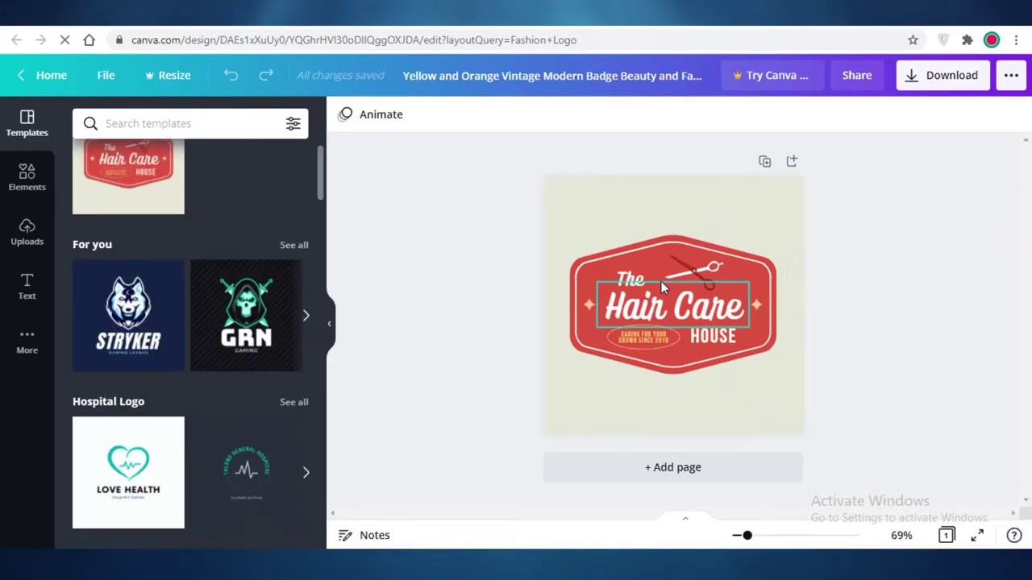
- Delete the scissors graphic and the word "The" from the red badge
left_click(644, 282)
left_click(631, 279)
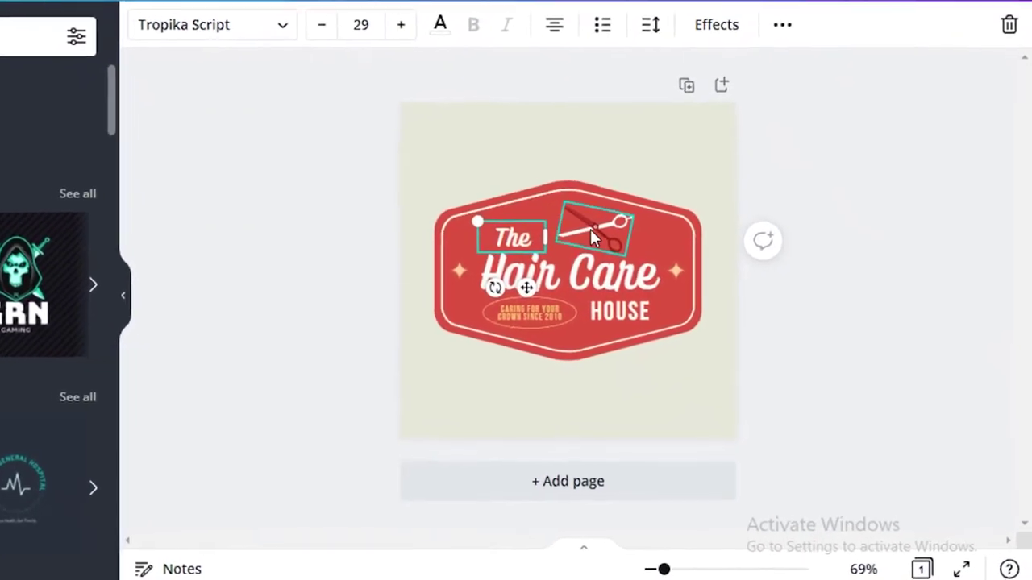
left_click(619, 241)
left_click(1010, 50)
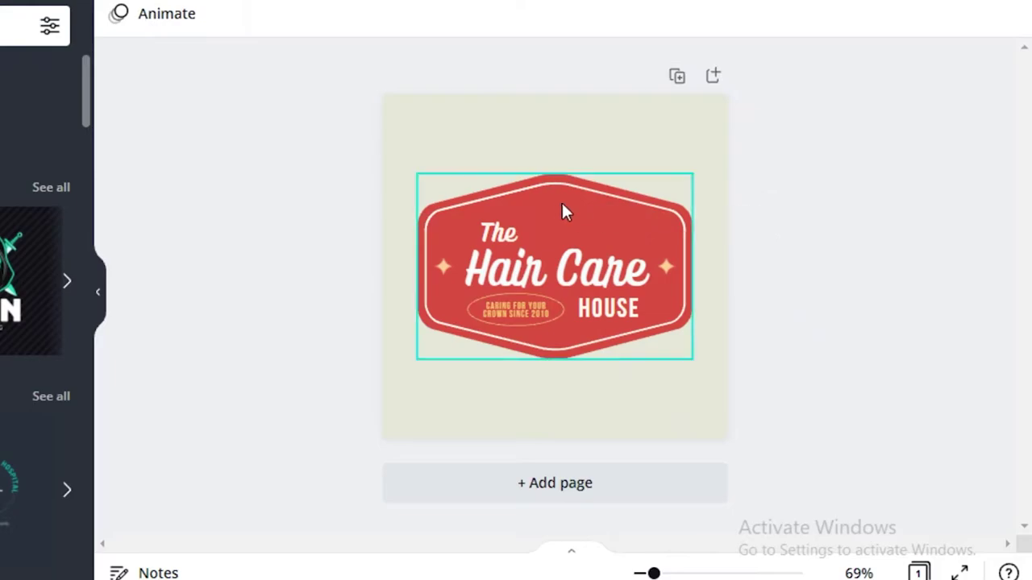
left_click(496, 234)
left_click(1008, 14)
- Replace the "Hair Care" text on the badge with VINTAGE
left_click(574, 274)
left_click(573, 274)
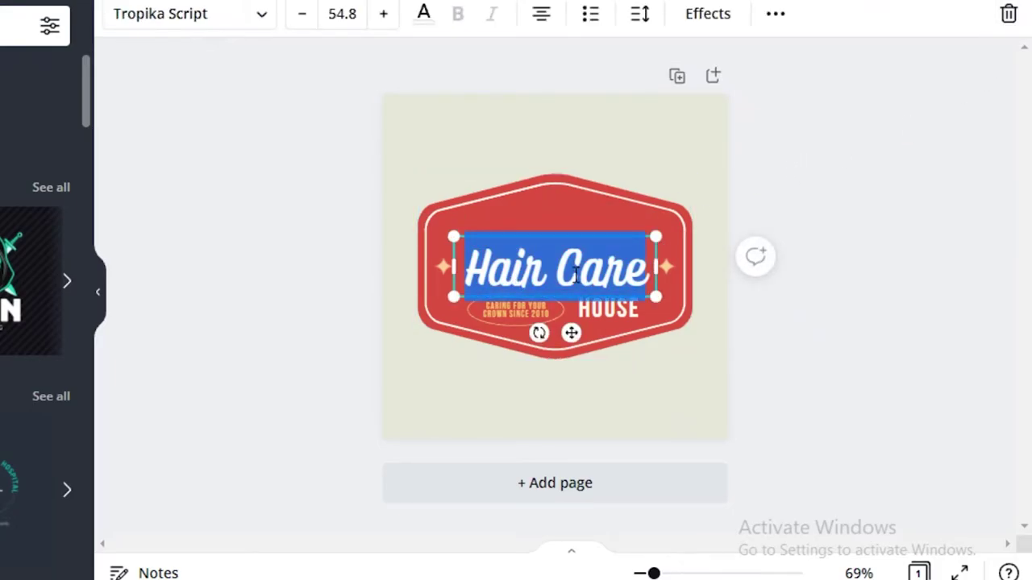
key("BackSpace")
type("VI")
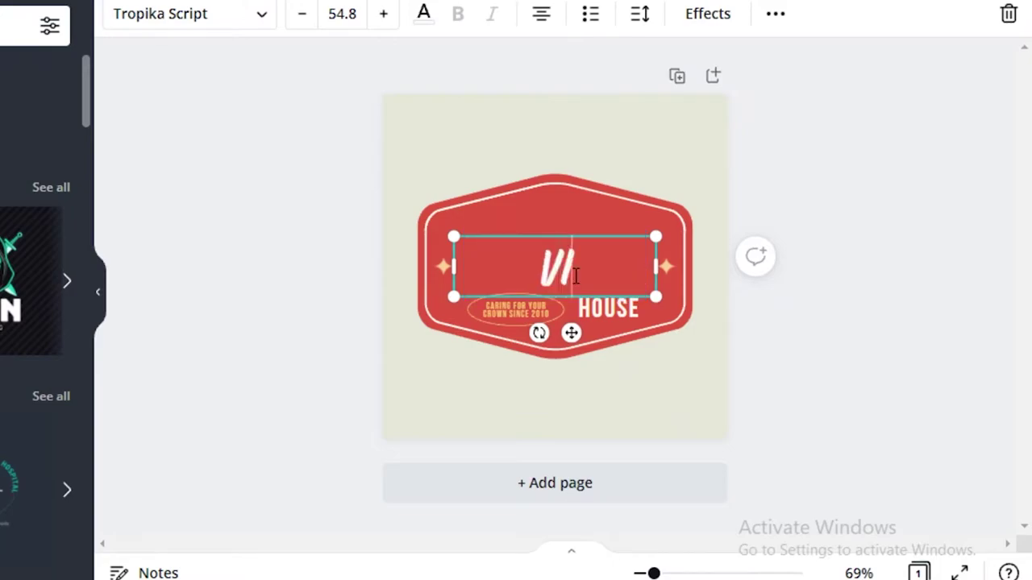
type("NTAGE")
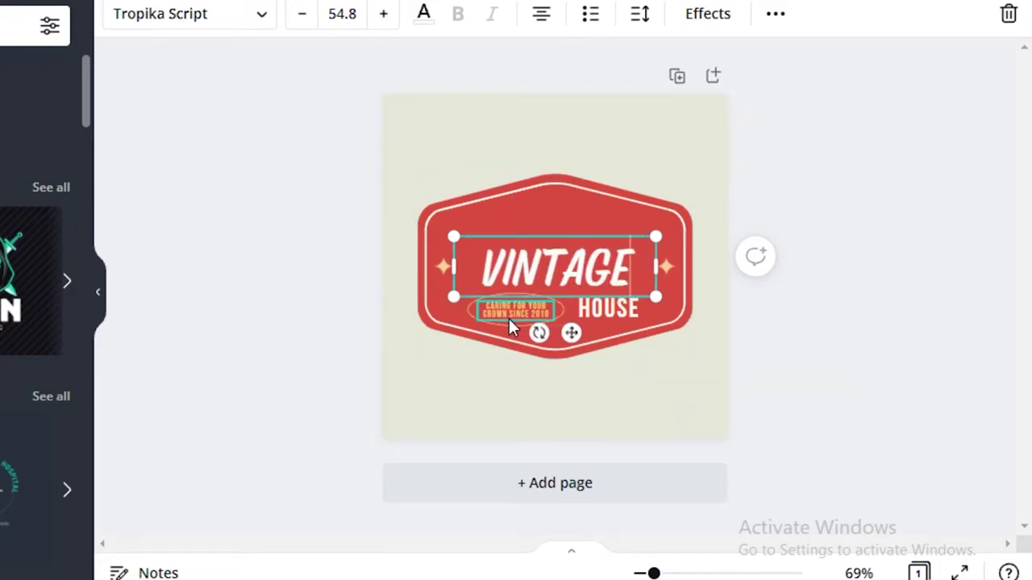
- Change the year in the badge's small oval tagline to 1987
left_click(522, 315)
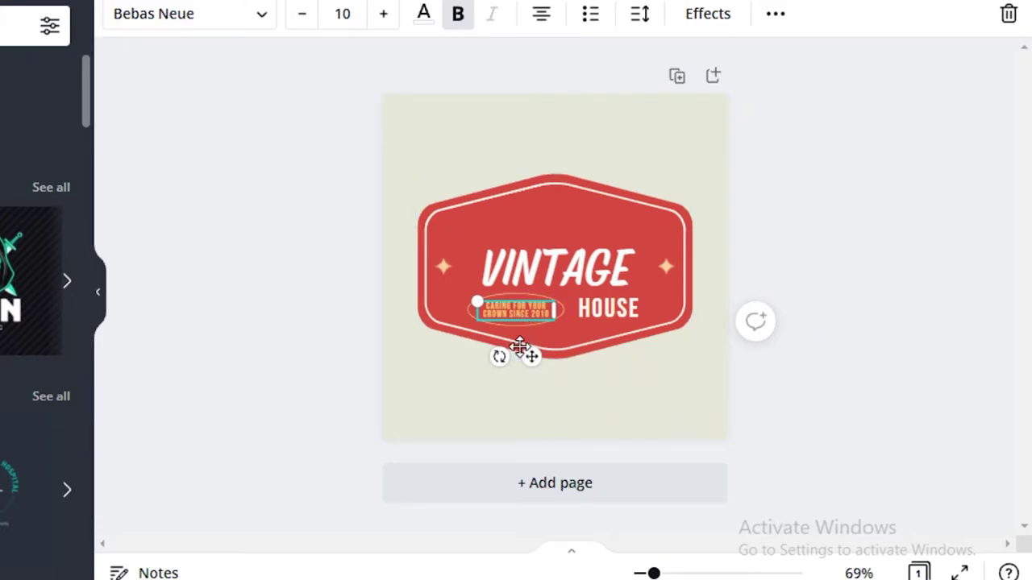
double_click(537, 316)
left_click(542, 296)
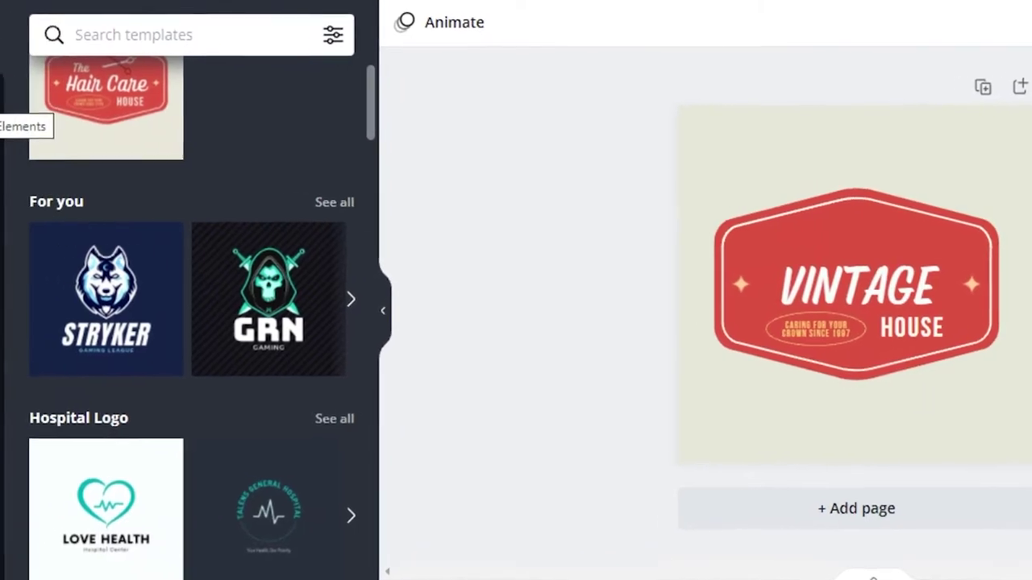
- Search the design elements for DRESS and browse only the graphics results
left_click(44, 109)
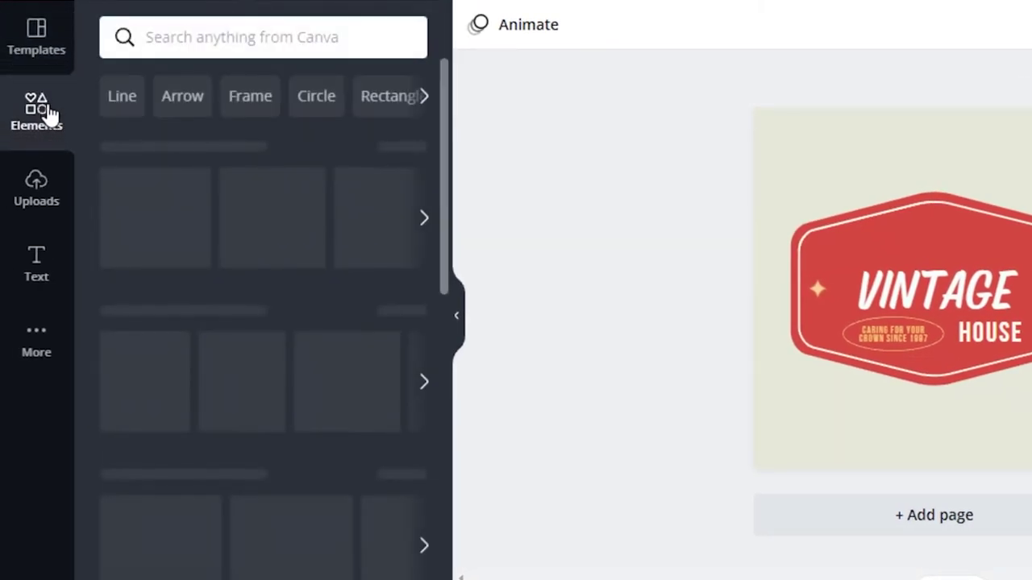
left_click(202, 42)
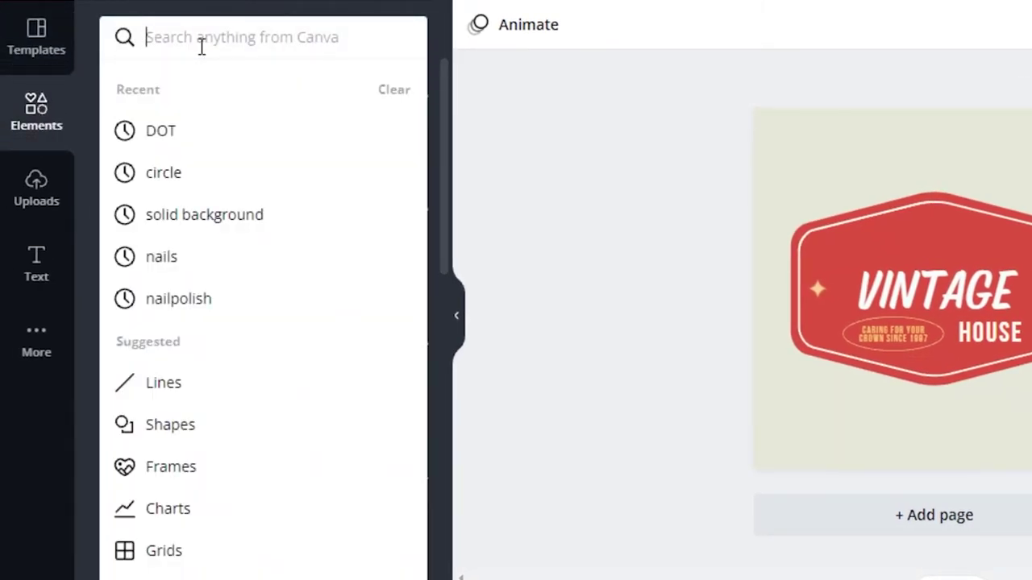
type("DRESS")
key("Return")
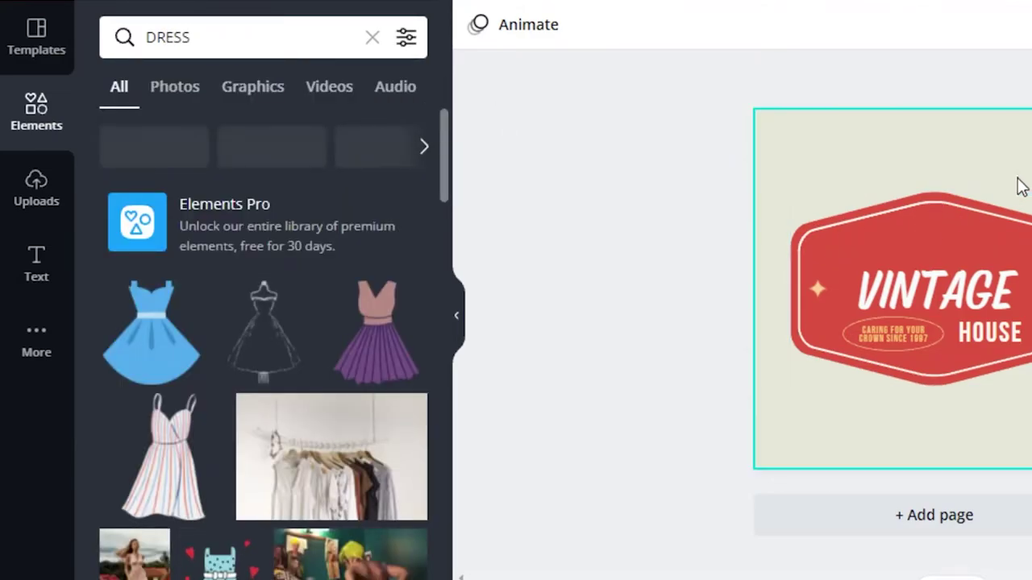
left_click(254, 86)
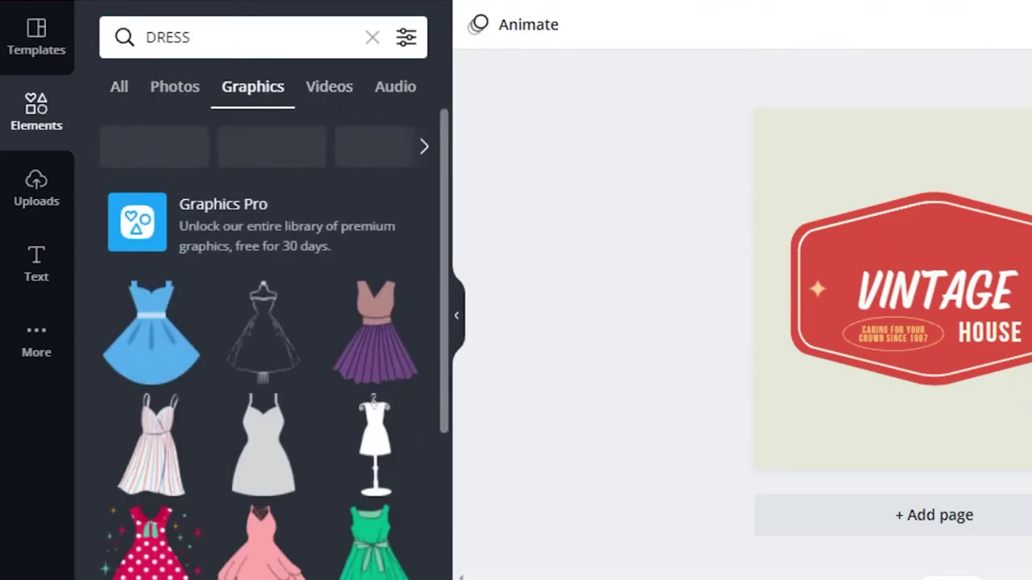
scroll(251, 386, "down", 2)
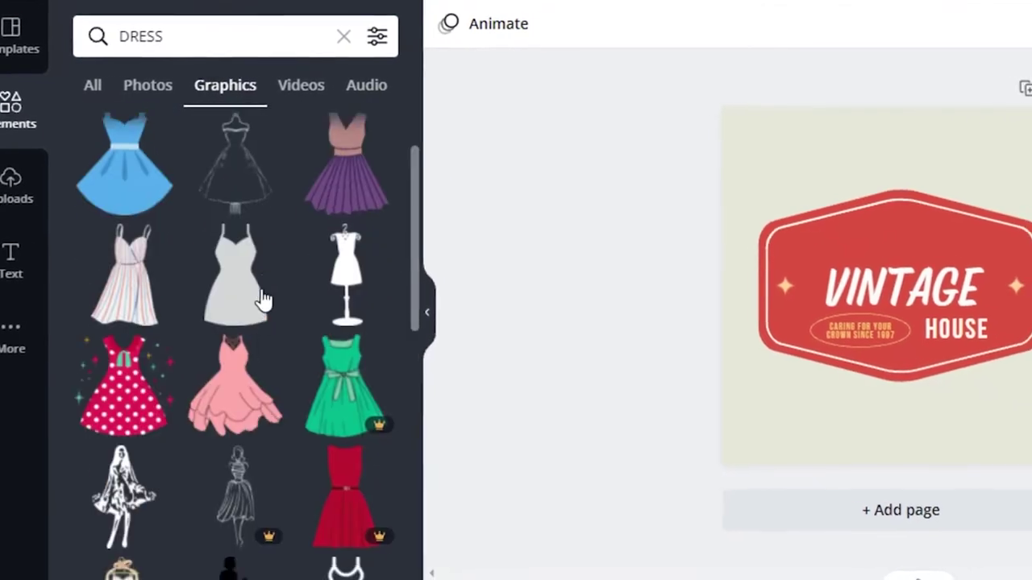
scroll(290, 299, "up", 2)
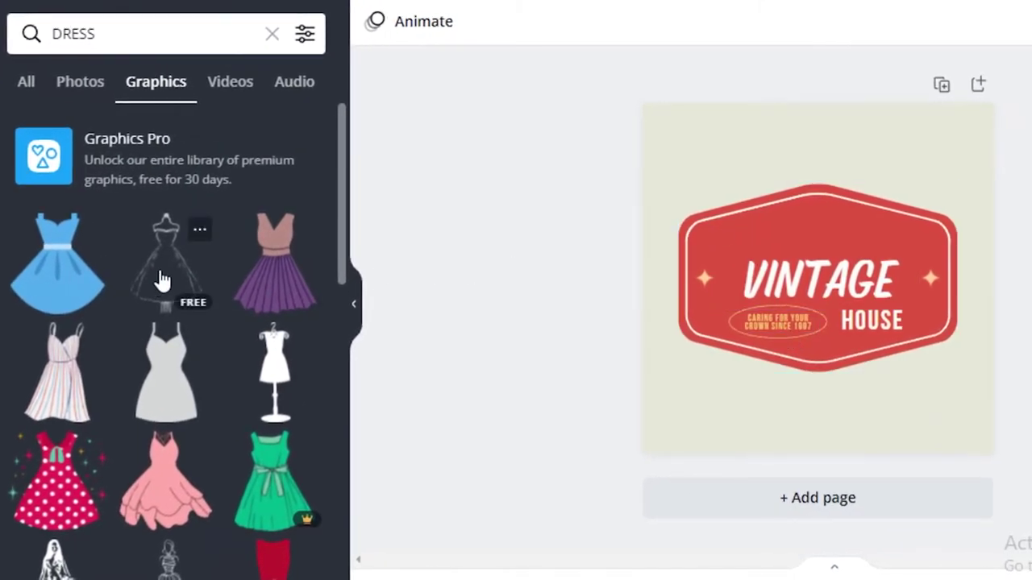
left_click(168, 278)
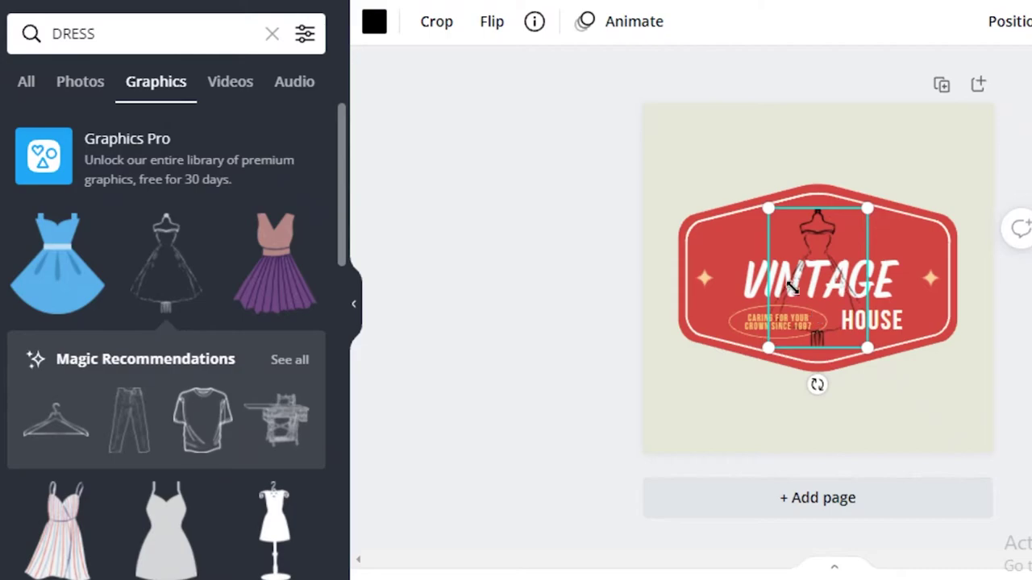
left_click_drag(867, 348, 879, 364)
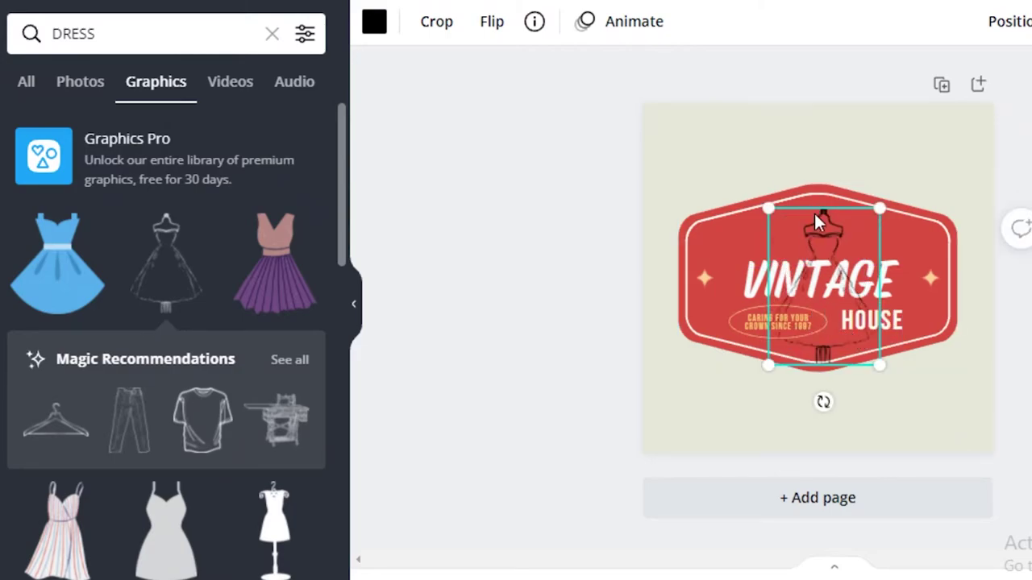
left_click_drag(825, 230, 870, 219)
key("Delete")
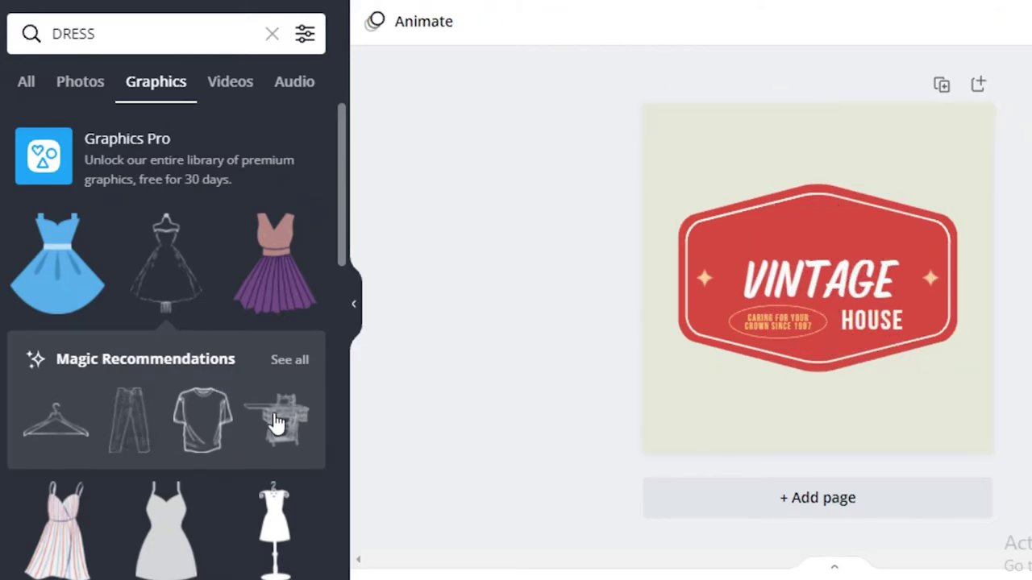
- Add the free graphic of a standing woman in a long dress, shrink it slightly, and place it beside VINTAGE HOUSE near the badge's right edge
scroll(161, 371, "down", 15)
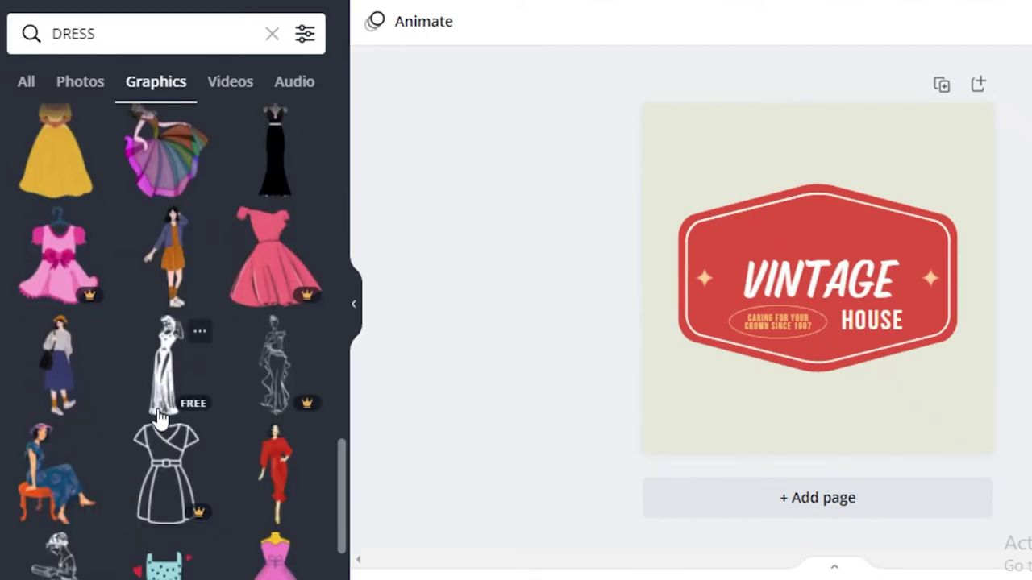
left_click(164, 353)
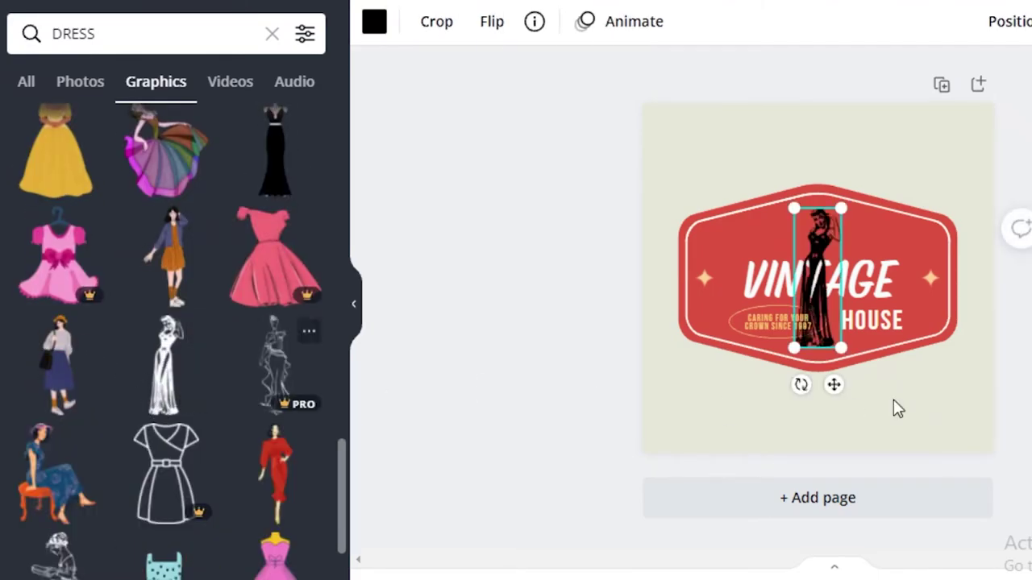
left_click_drag(833, 385, 920, 384)
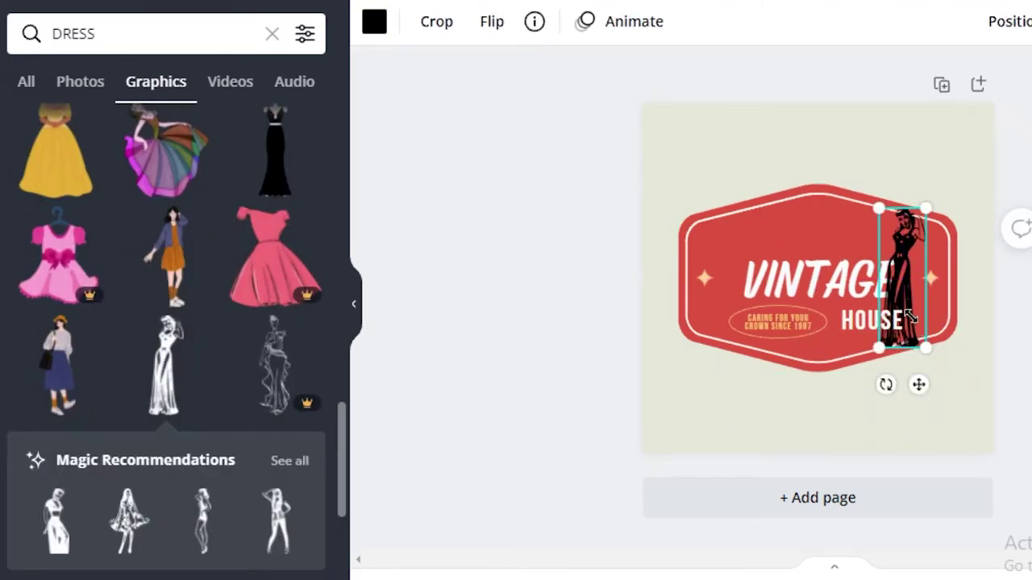
left_click_drag(925, 347, 914, 316)
left_click_drag(896, 258, 920, 278)
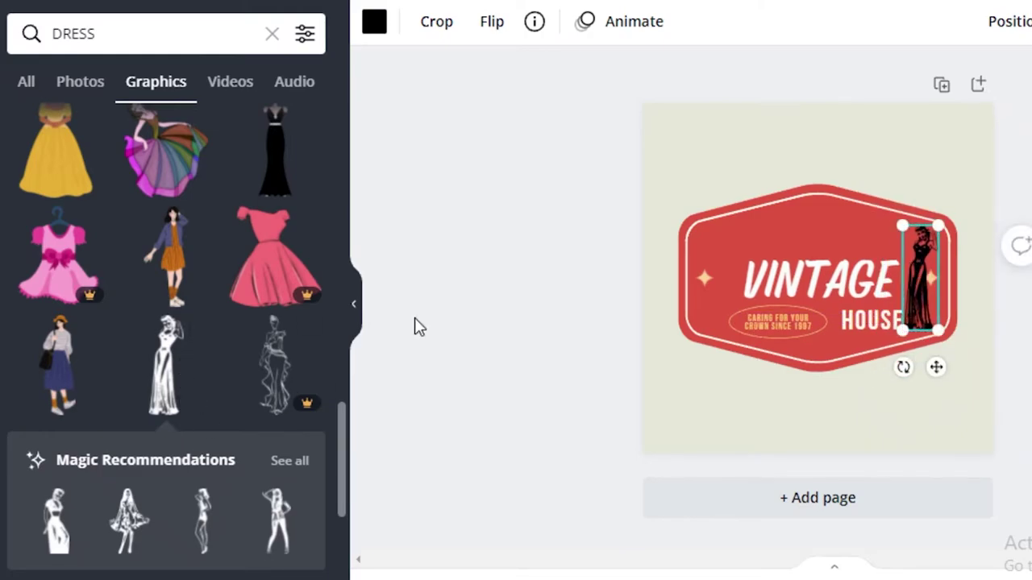
- Recolor the woman graphic off-white using the document colors and move the VINTAGE text slightly up
left_click(376, 21)
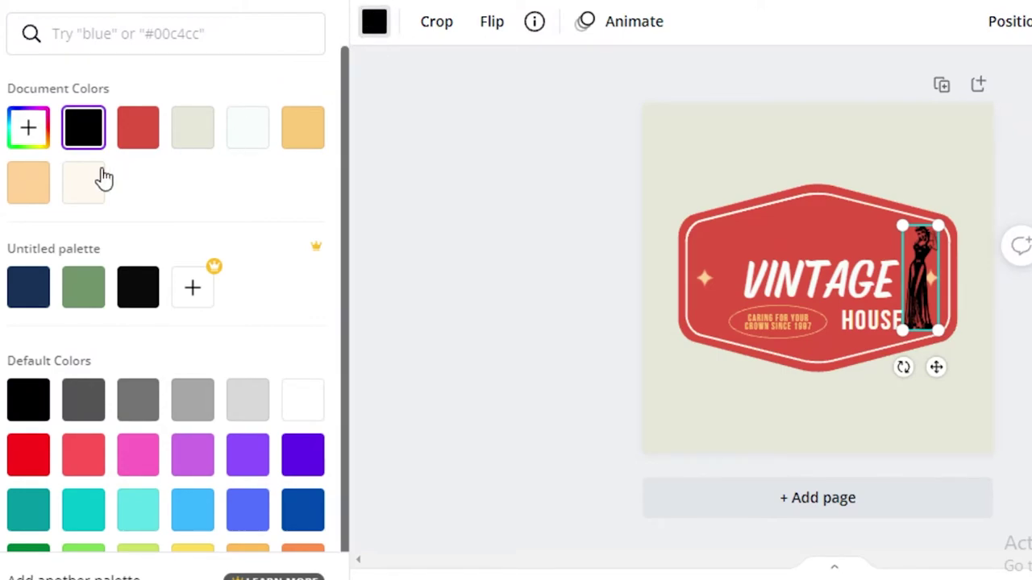
left_click(199, 129)
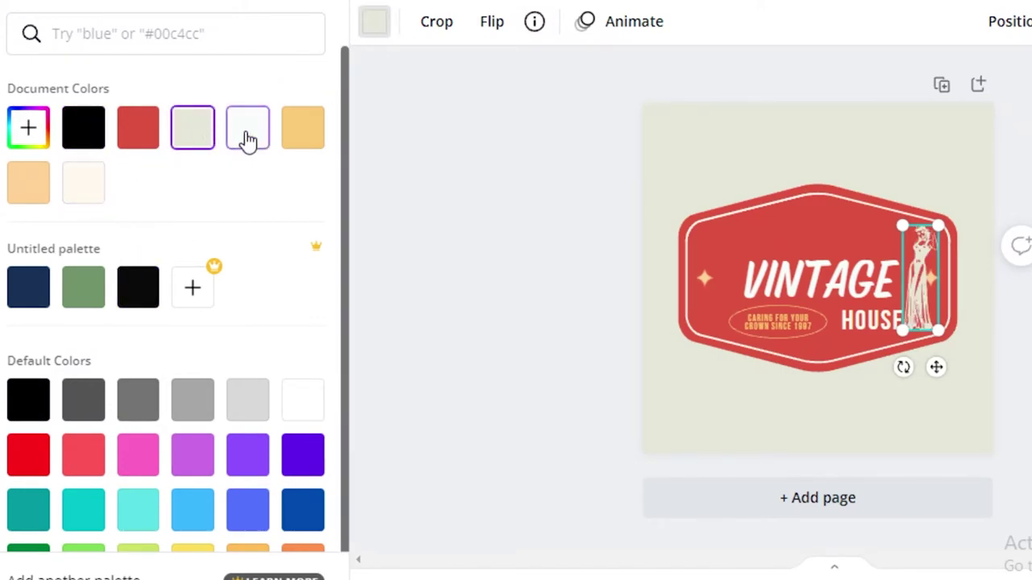
left_click(253, 143)
mouse_move(817, 277)
left_mouse_down()
mouse_move(817, 239)
mouse_move(817, 260)
left_mouse_up()
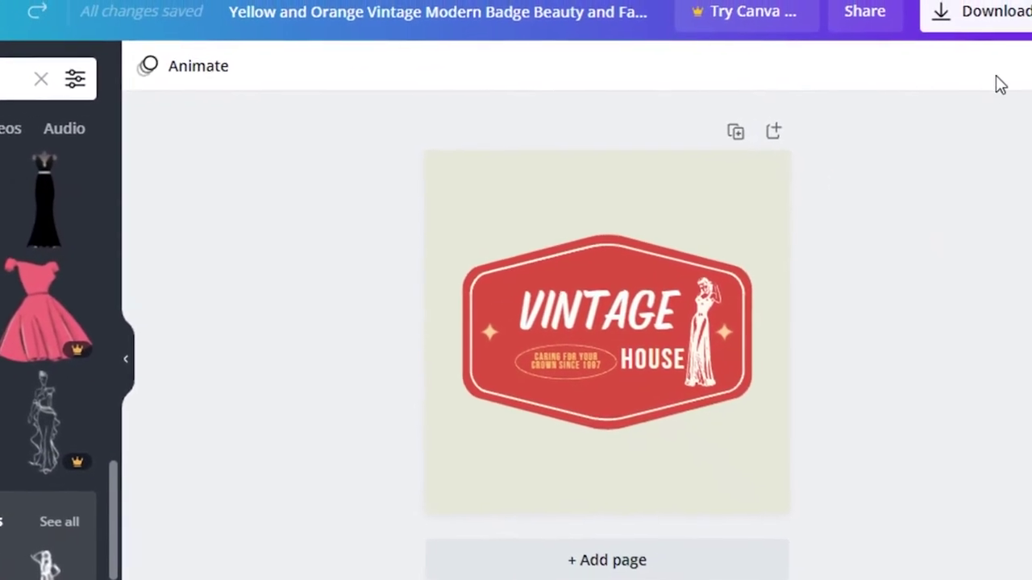
- Download the finished logo as a PNG image
left_click(977, 18)
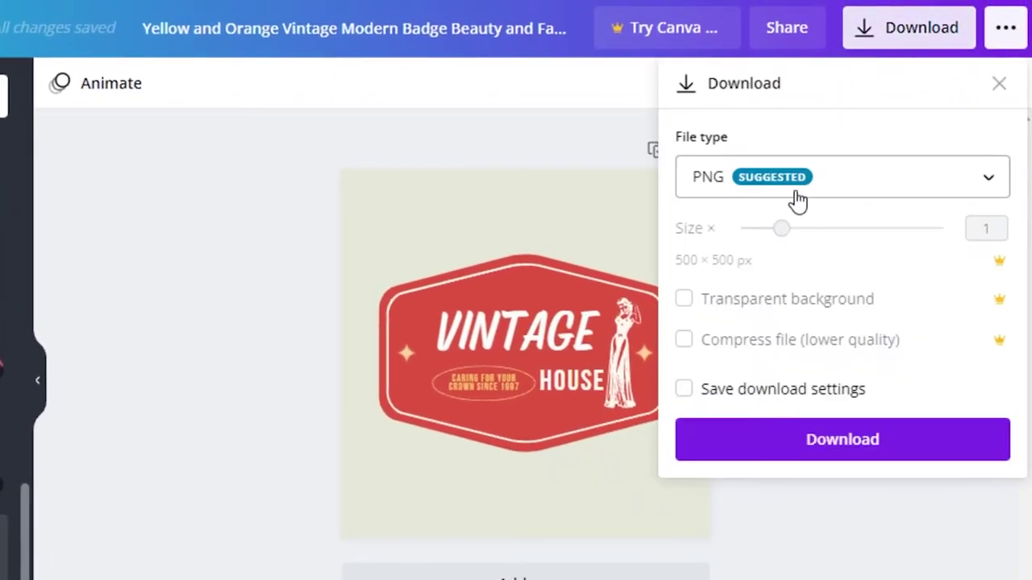
left_click(798, 200)
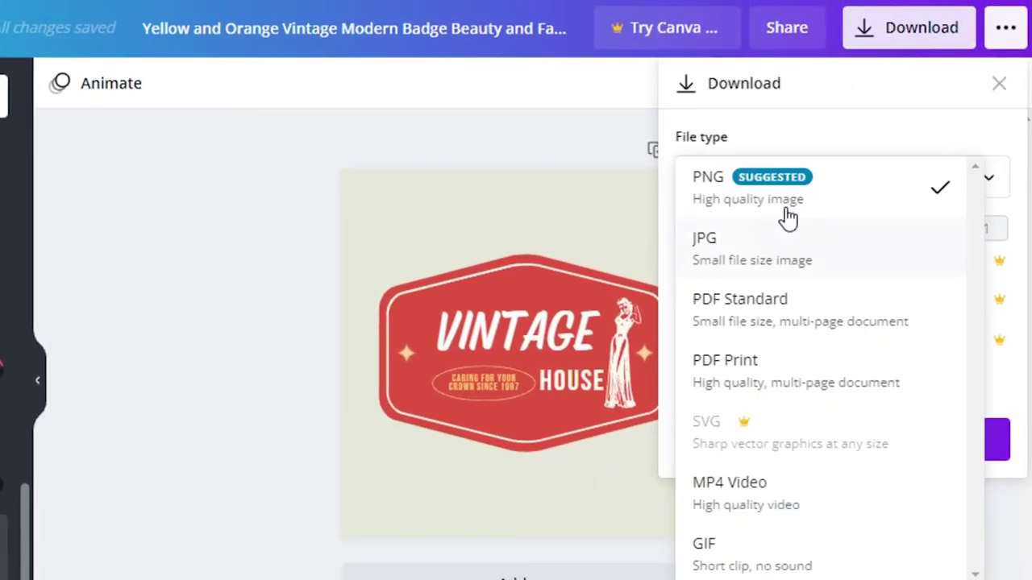
left_click(783, 211)
left_click(806, 431)
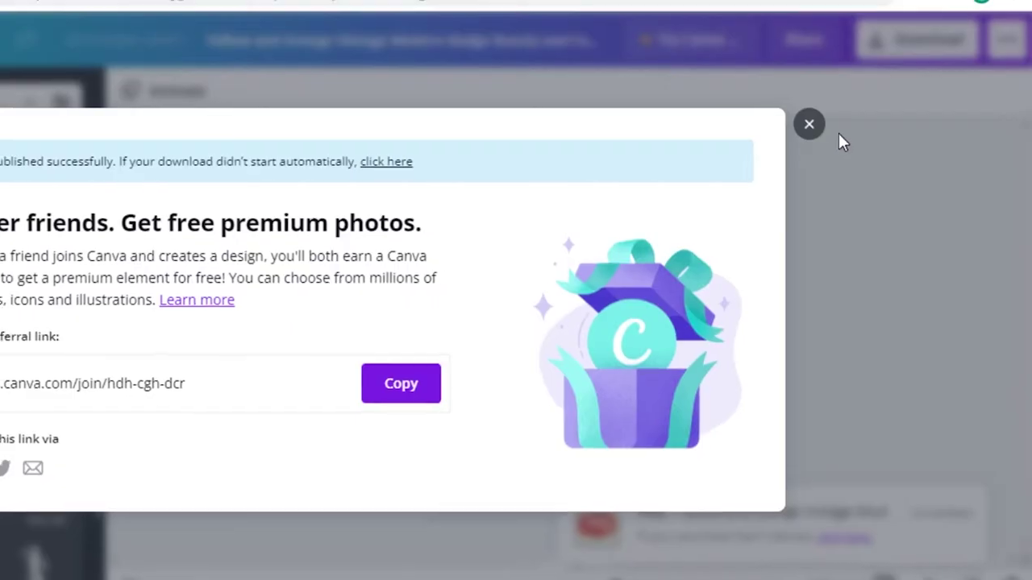
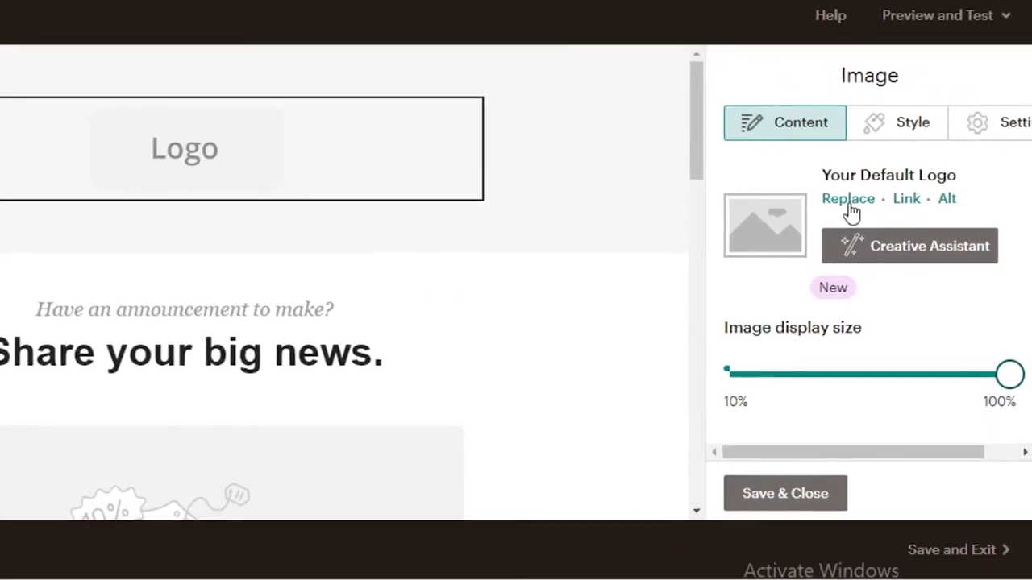
- Switch to the Mailchimp template and replace the logo placeholder with the "Yellow and Orange Vintage Modern" PNG uploaded from Downloads
left_click(837, 192)
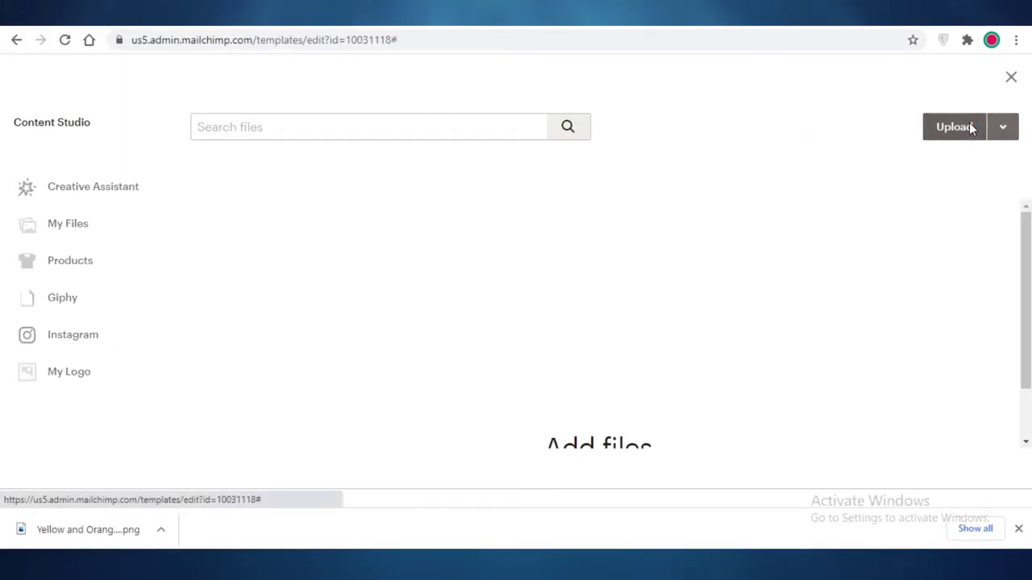
left_click(967, 129)
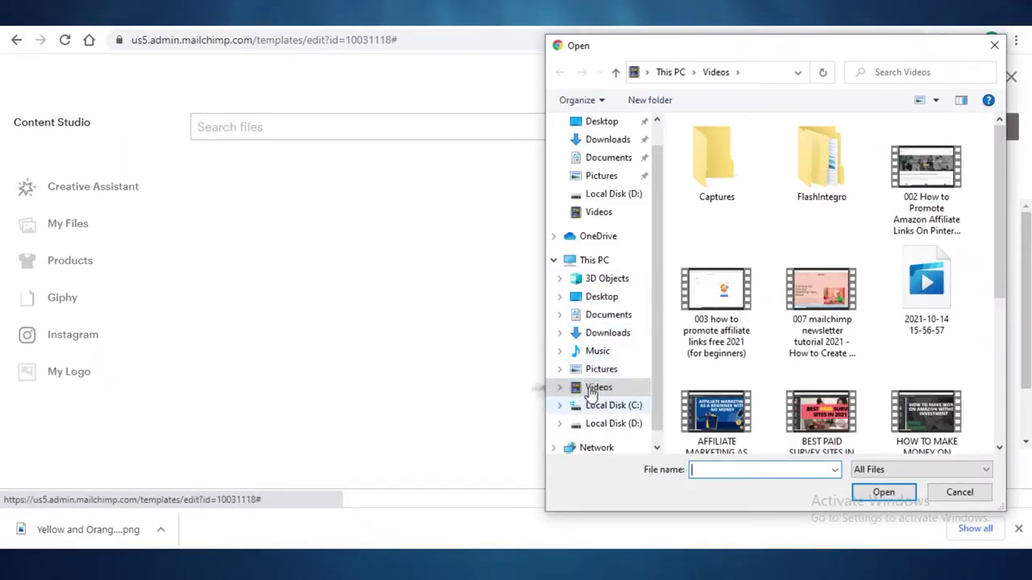
left_click(601, 369)
left_click(608, 333)
left_click(720, 194)
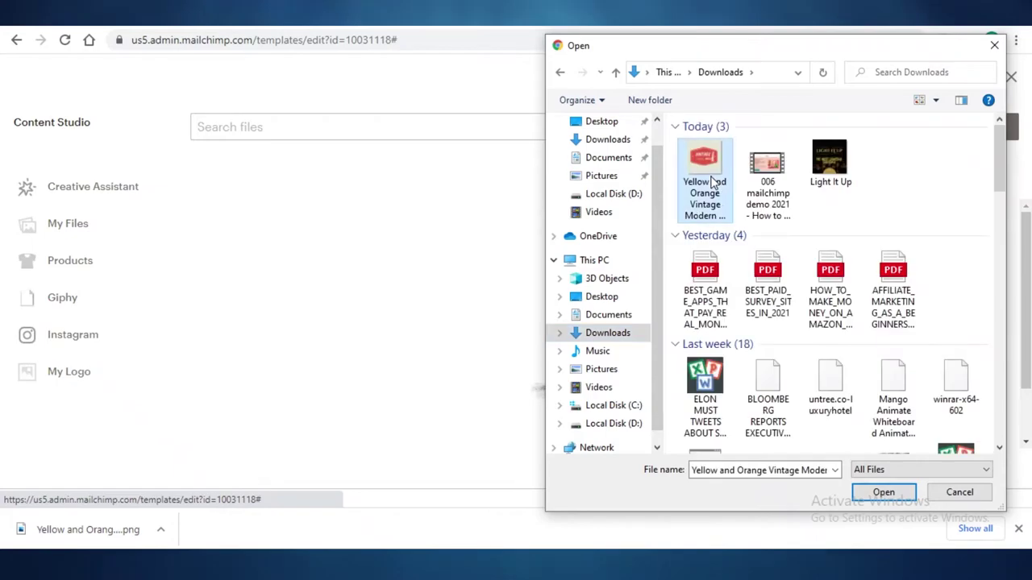
left_click(881, 492)
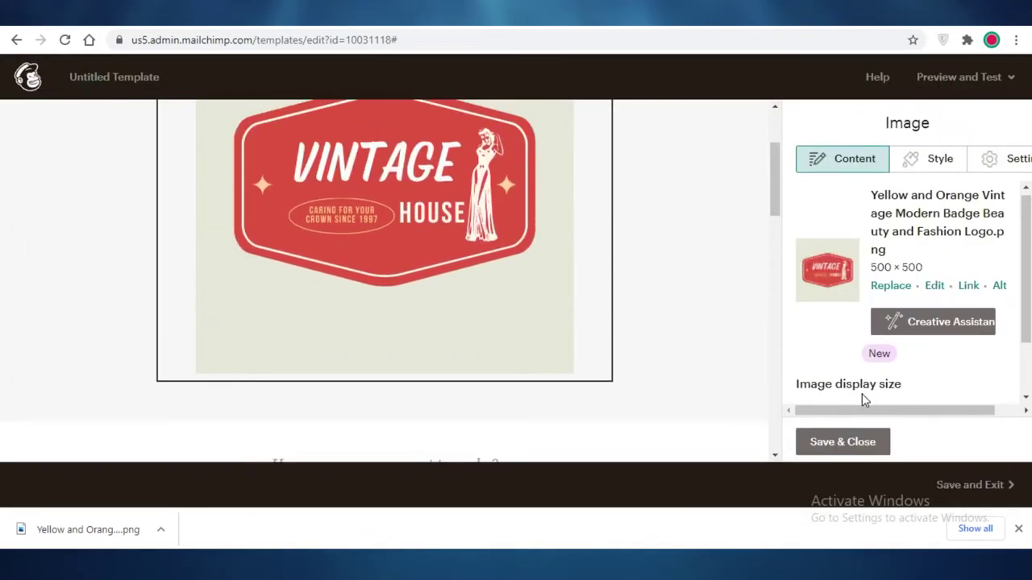
- Reduce the logo's image display size to slightly less than half of the full width
left_click_drag(858, 411, 860, 410)
scroll(867, 399, "down", 1)
left_click_drag(998, 347, 879, 364)
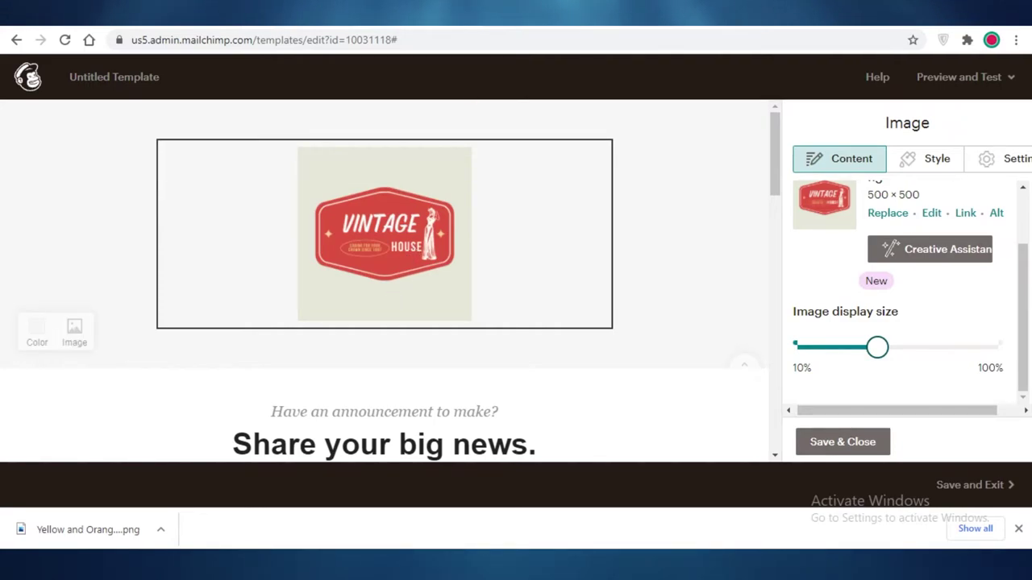
- Switch to Canva's home page and try out a custom design size in inches and pixels, entering 250 for the height
left_click(379, 13)
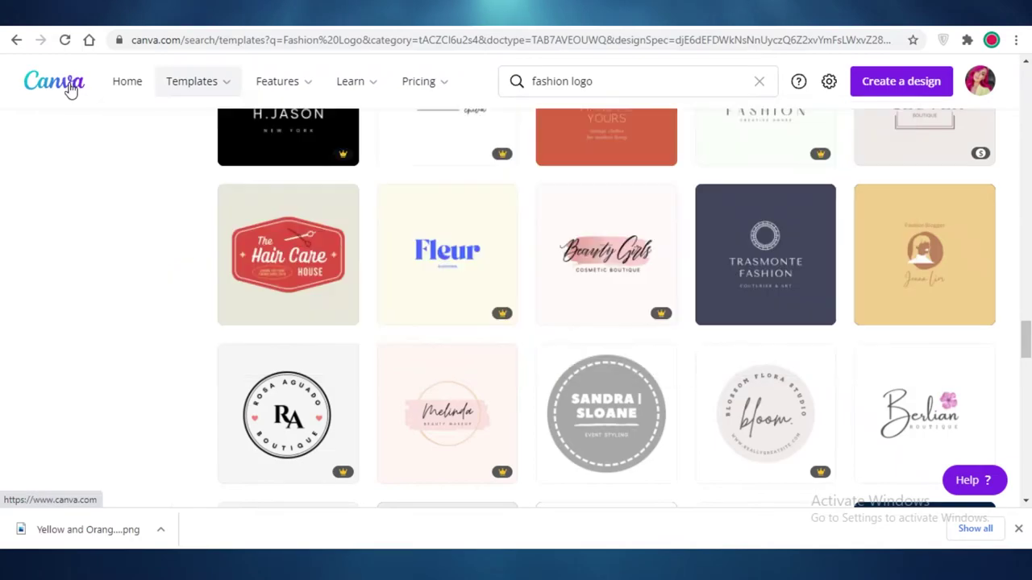
left_click(71, 91)
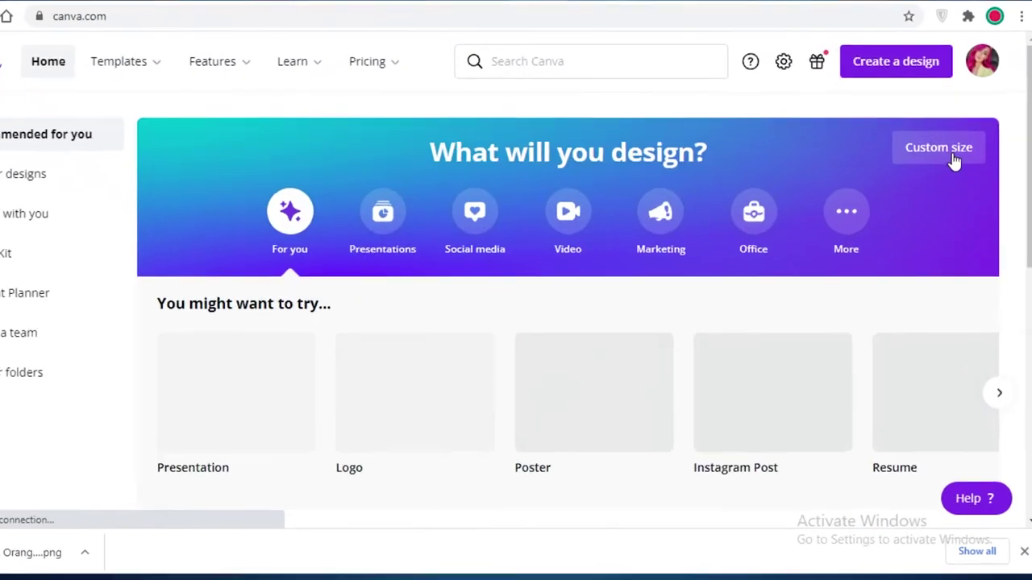
left_click(954, 169)
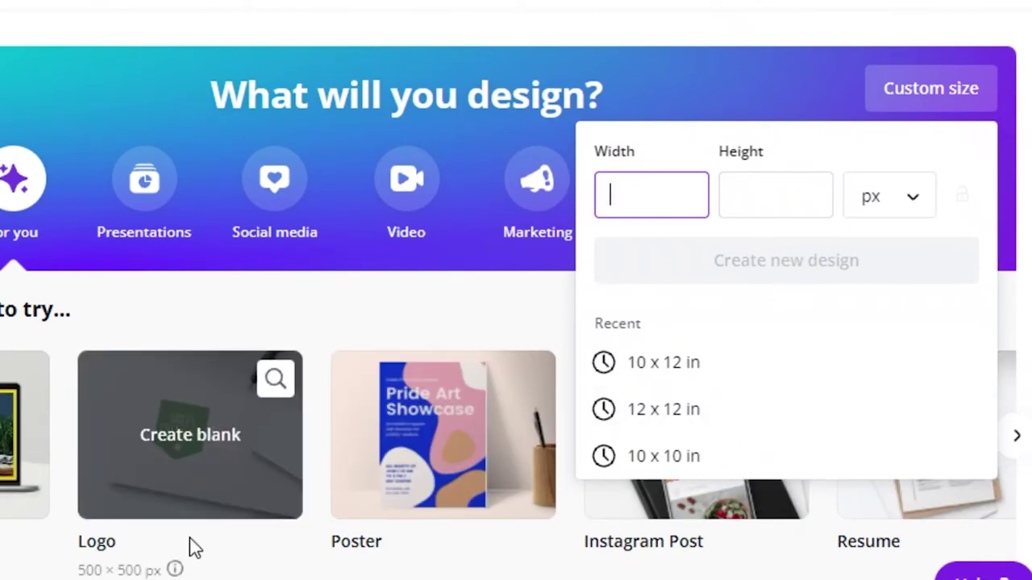
left_click(887, 215)
left_click(882, 243)
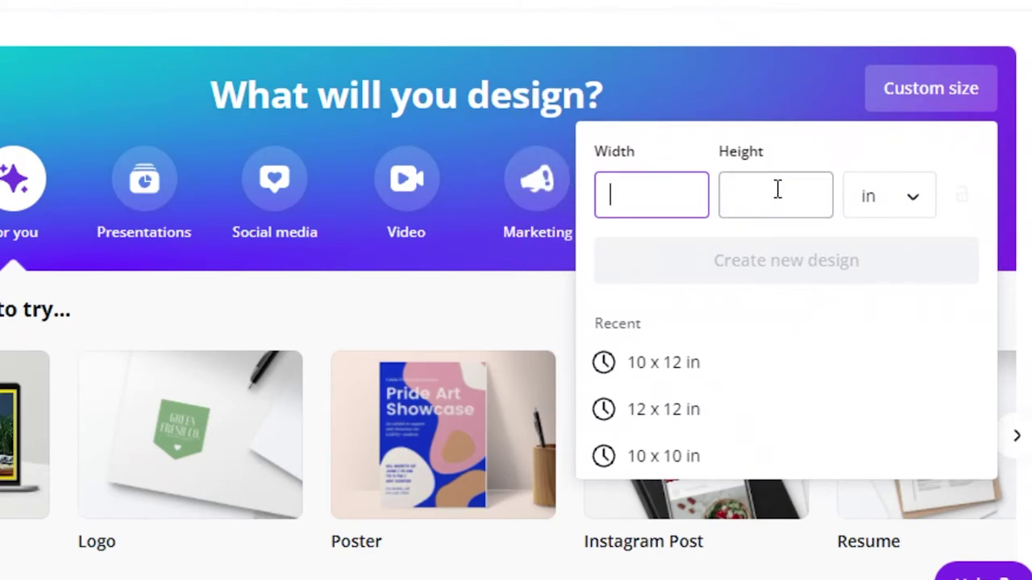
left_click(931, 216)
left_click(872, 147)
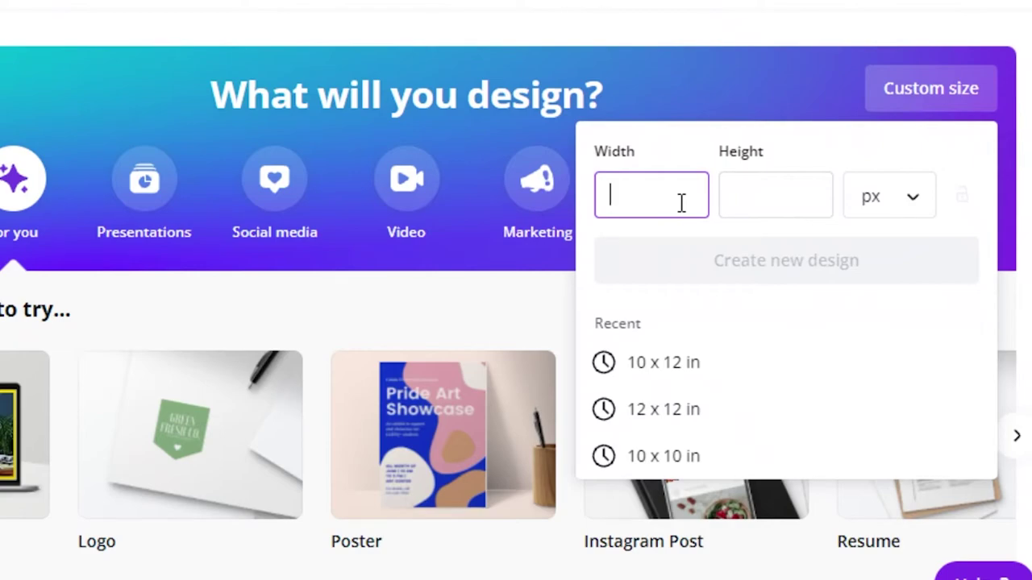
left_click(798, 195)
type("250")
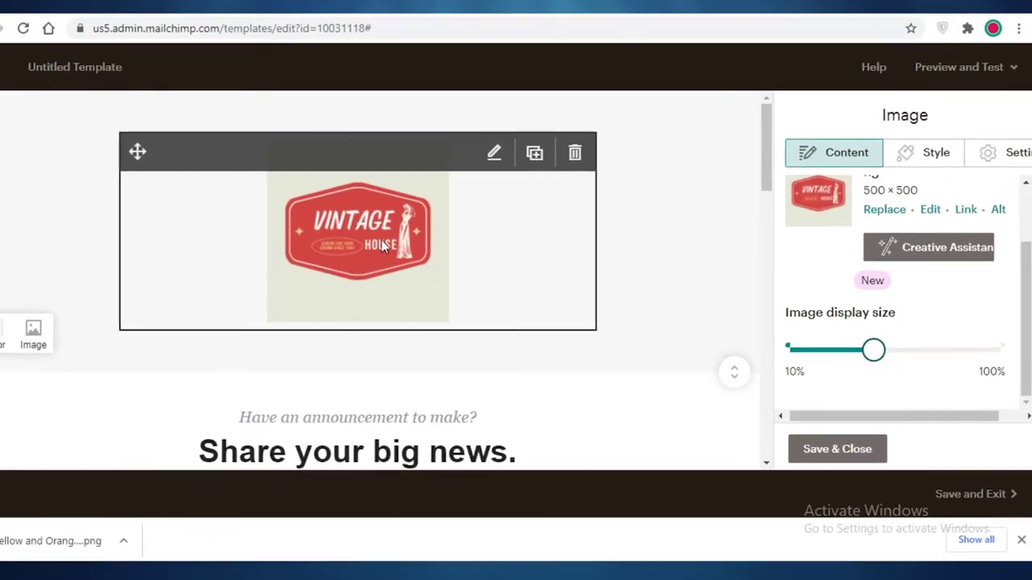
- Return to the Mailchimp template and examine the heading, photo placeholders, text blocks, and button below the logo
scroll(670, 368, "down", 3)
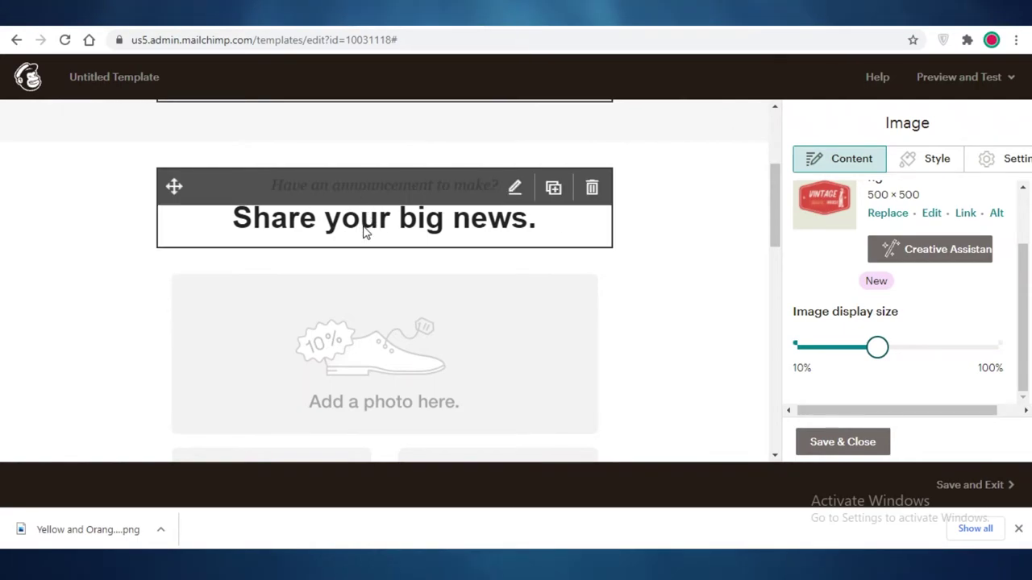
scroll(365, 235, "down", 4)
scroll(452, 201, "up", 2)
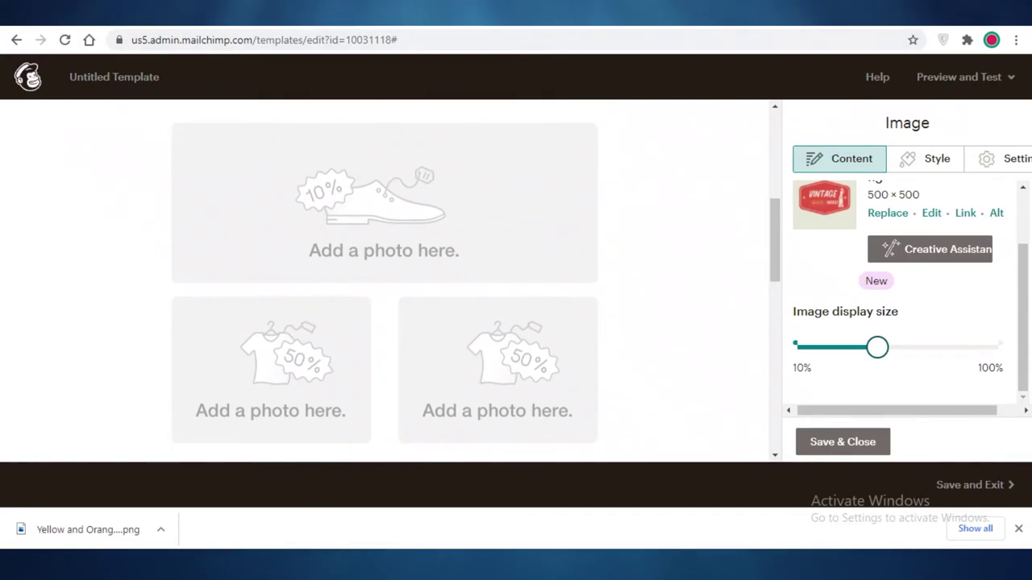
scroll(438, 221, "down", 5)
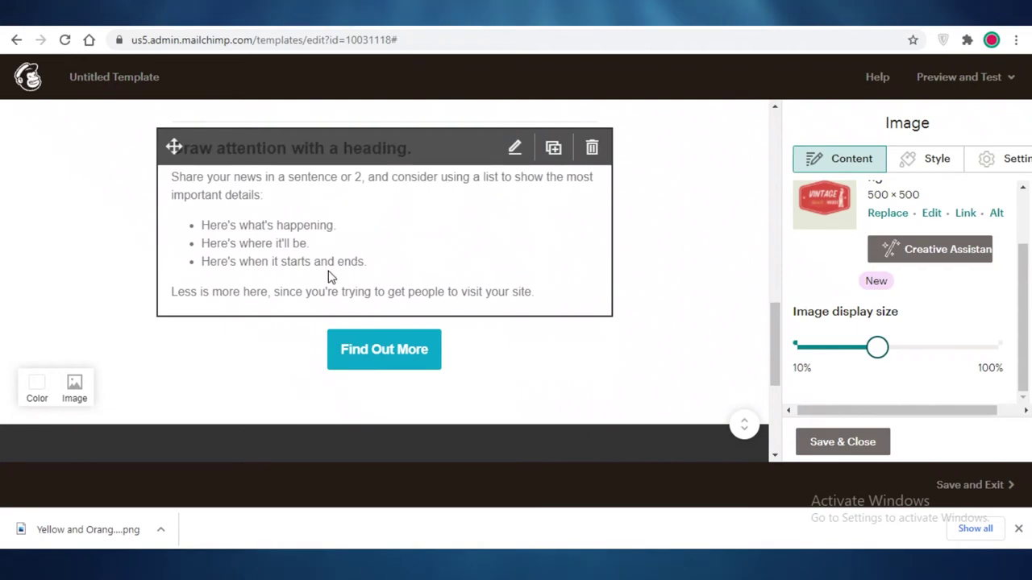
scroll(319, 282, "up", 7)
scroll(318, 288, "down", 4)
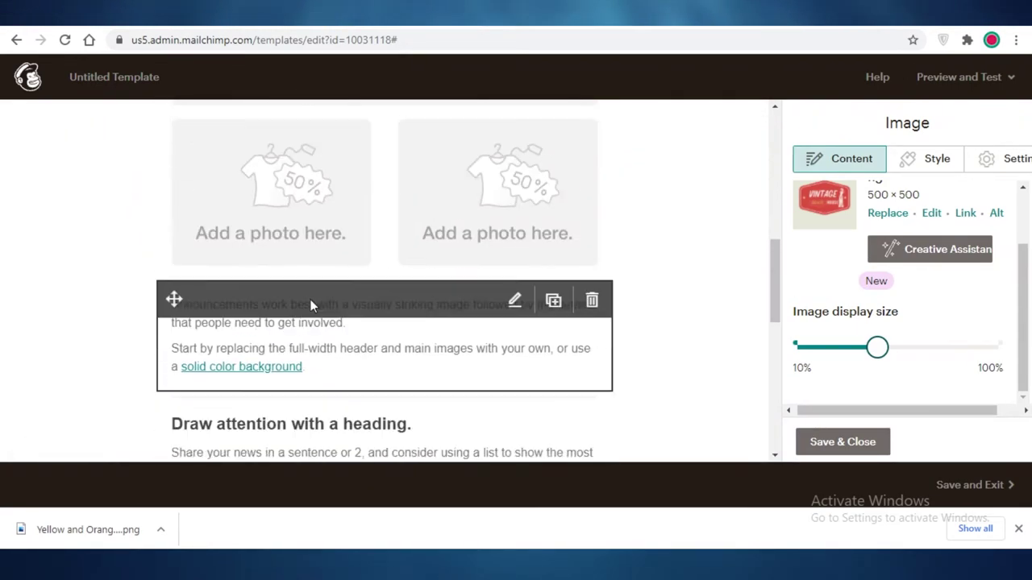
- Switch to Canva and change the unit of the custom design size to inches
scroll(274, 296, "up", 5)
scroll(336, 242, "down", 3)
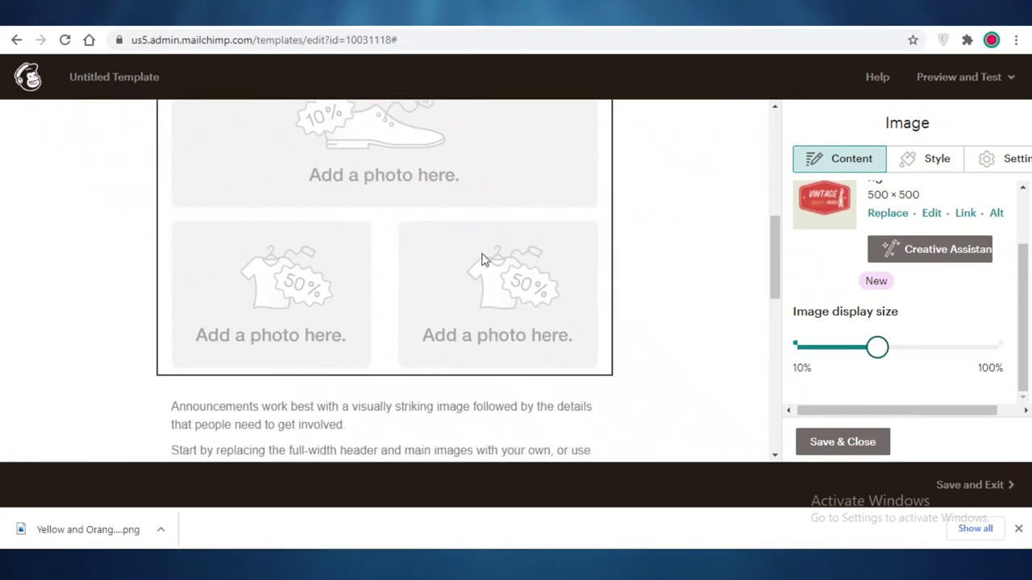
left_click(460, 13)
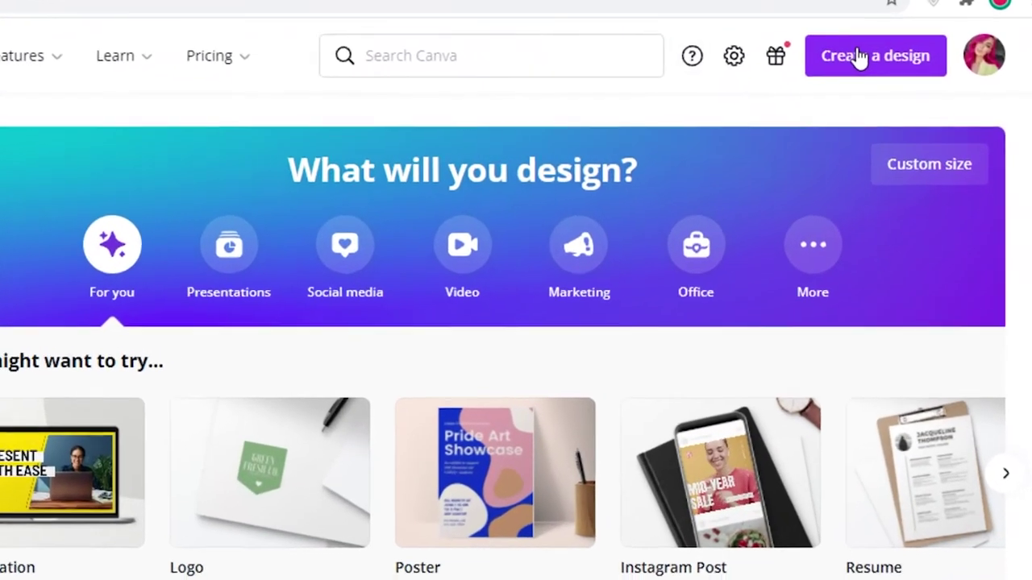
left_click(861, 58)
left_click(929, 164)
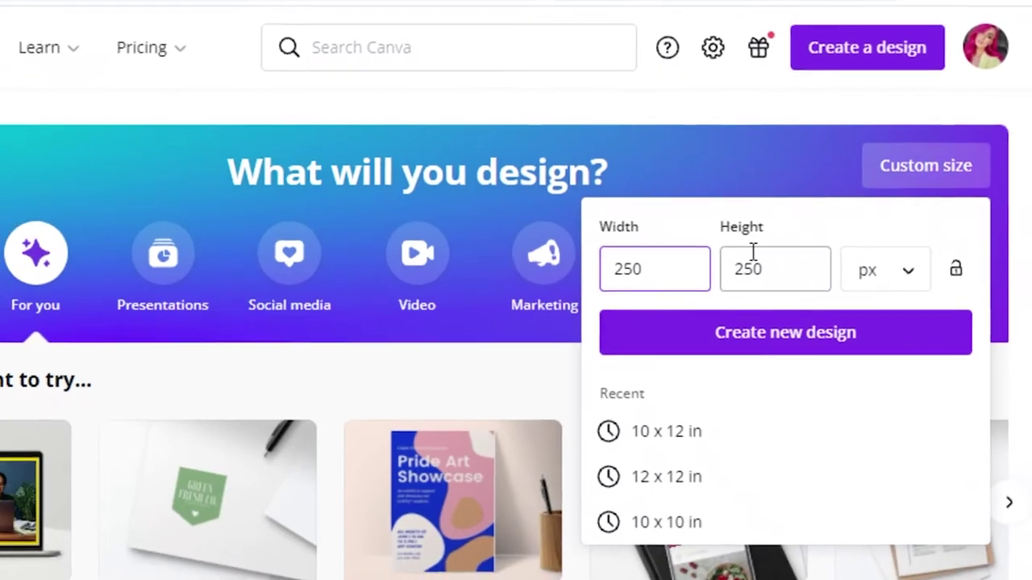
left_click(879, 272)
left_click(870, 327)
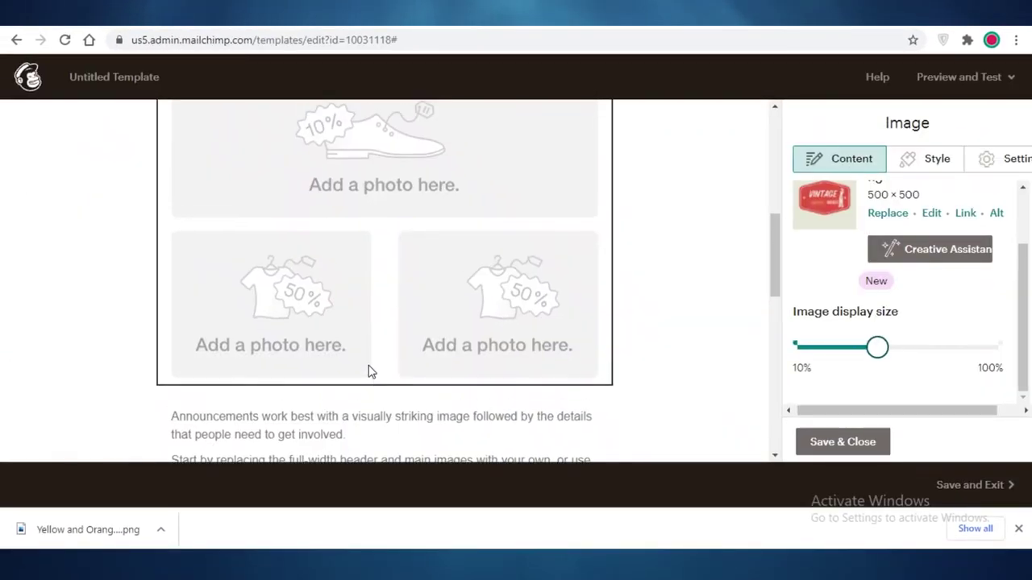
- Return to the Mailchimp template and examine the three-photo group below the heading, opening its image settings
scroll(208, 228, "up", 2)
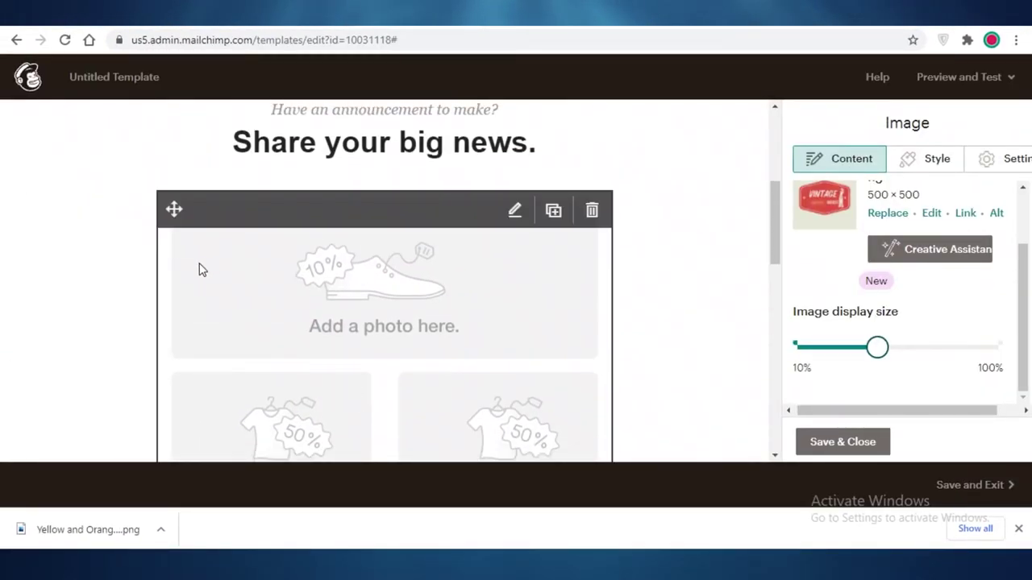
scroll(544, 266, "down", 2)
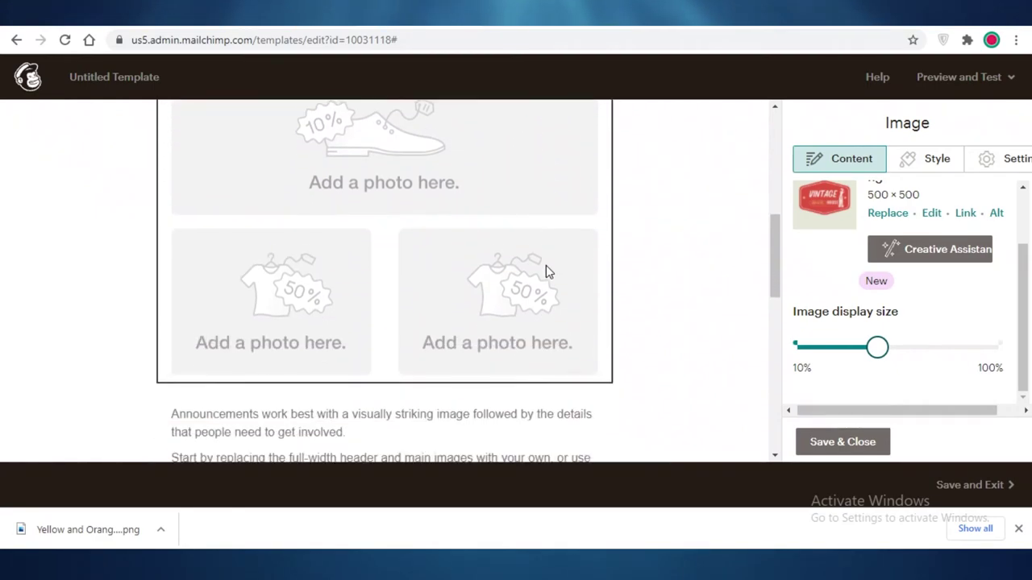
left_click(359, 157)
scroll(444, 177, "up", 3)
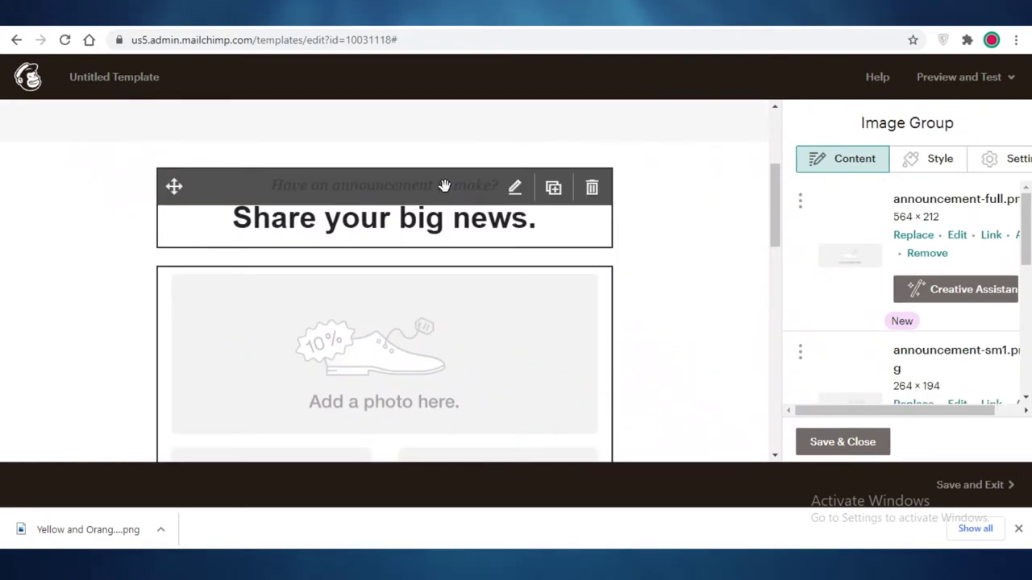
scroll(433, 258, "down", 3)
scroll(465, 231, "up", 6)
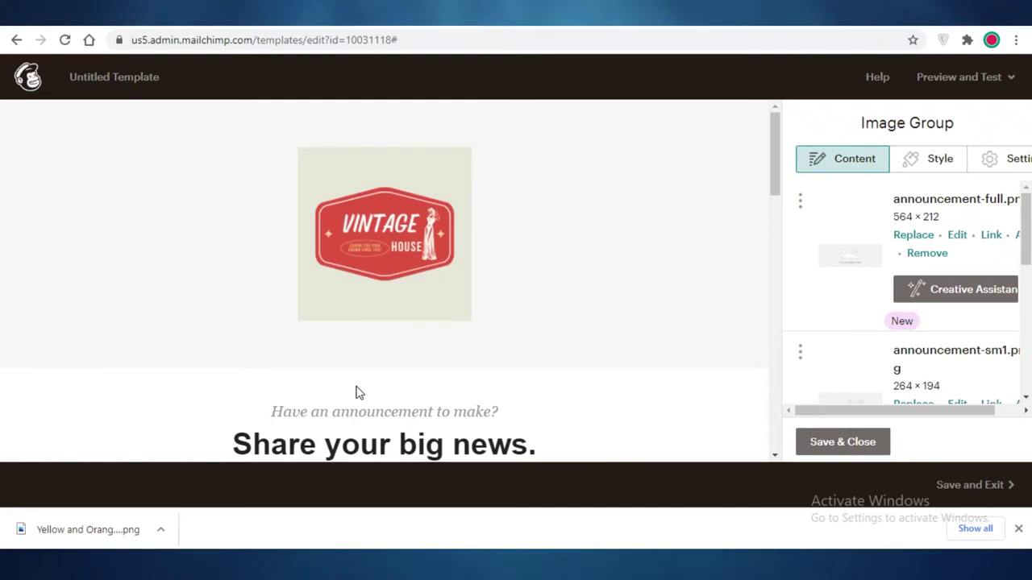
scroll(375, 294, "down", 6)
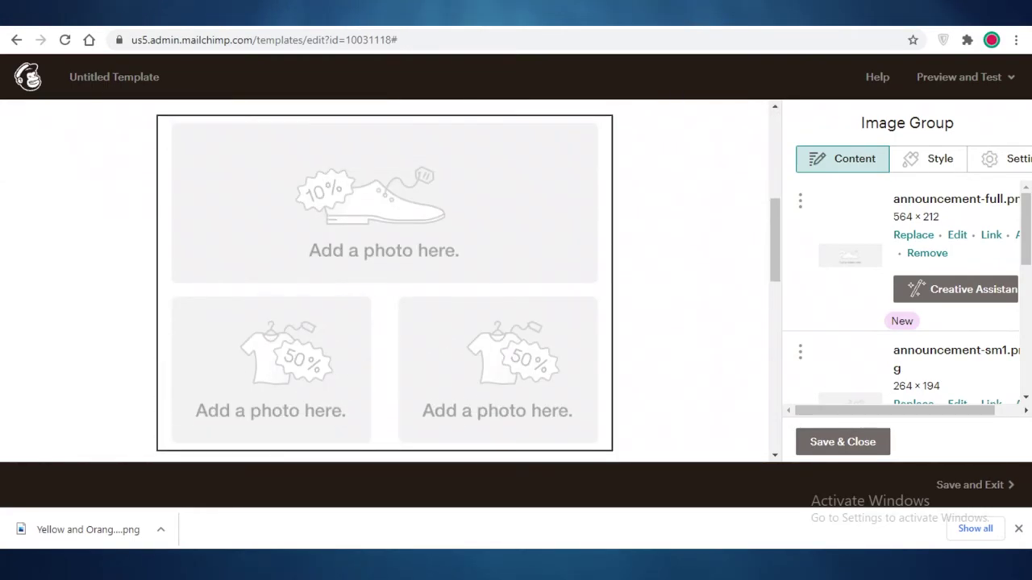
- Switch to Canva and create a new custom design 10 in wide and 5 in high
left_click(685, 13)
left_click(310, 13)
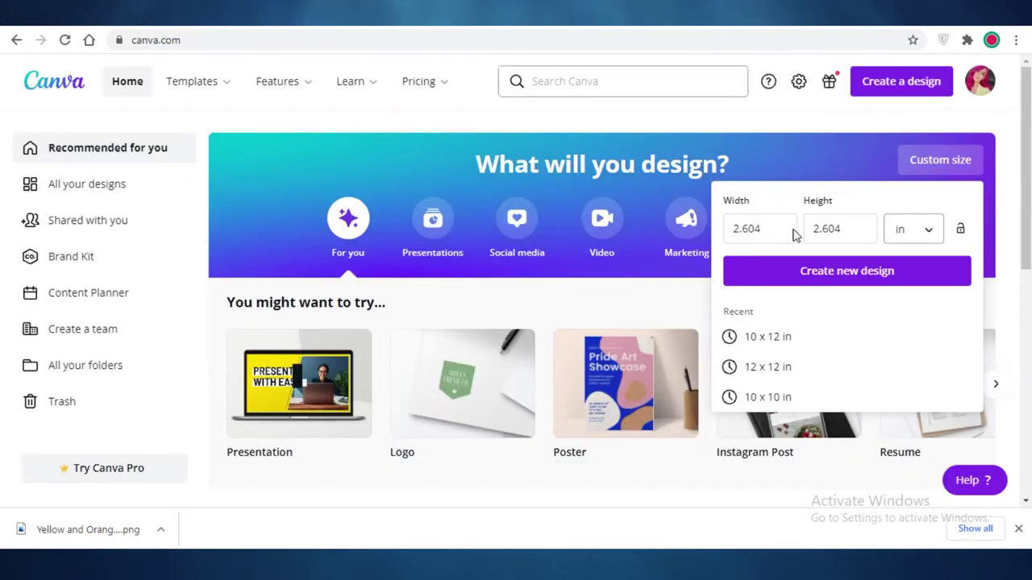
left_click(908, 229)
left_click(908, 229)
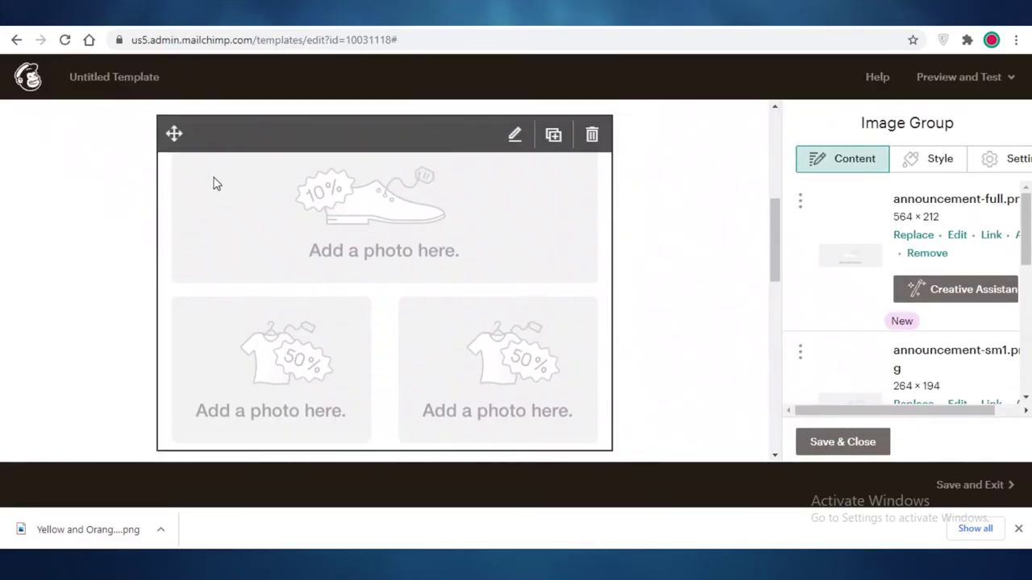
left_click(782, 13)
left_click(763, 229)
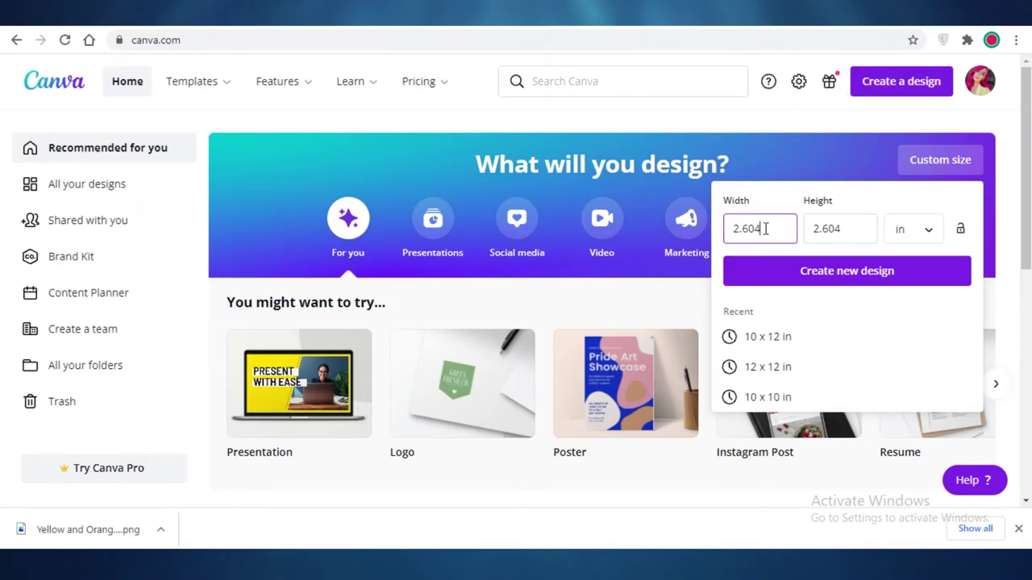
double_click(763, 228)
type("10")
key("Tab")
type("5")
left_click(875, 270)
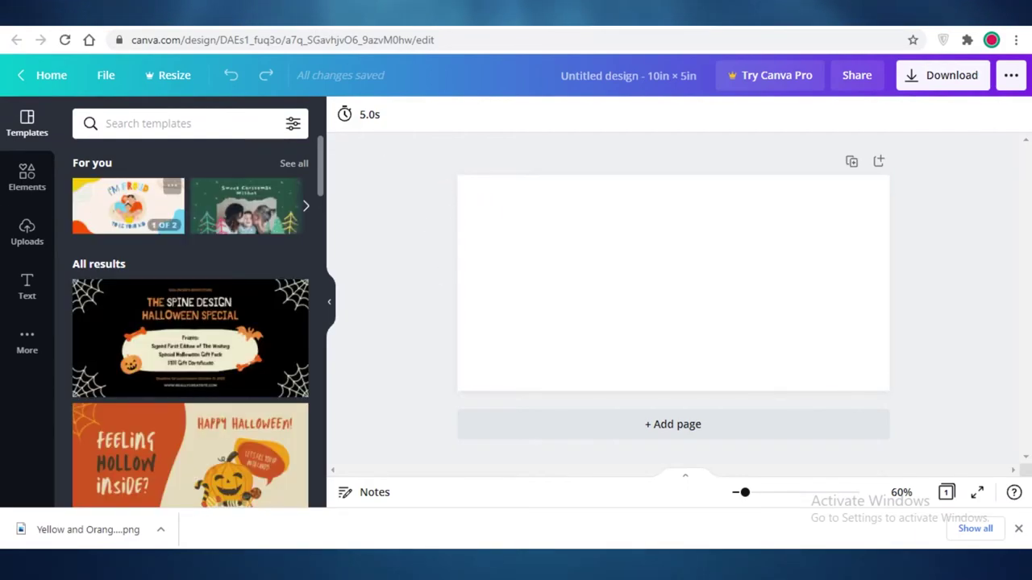
- Search the elements for "background" and add the pink speckled texture to the blank page
scroll(130, 270, "down", 3)
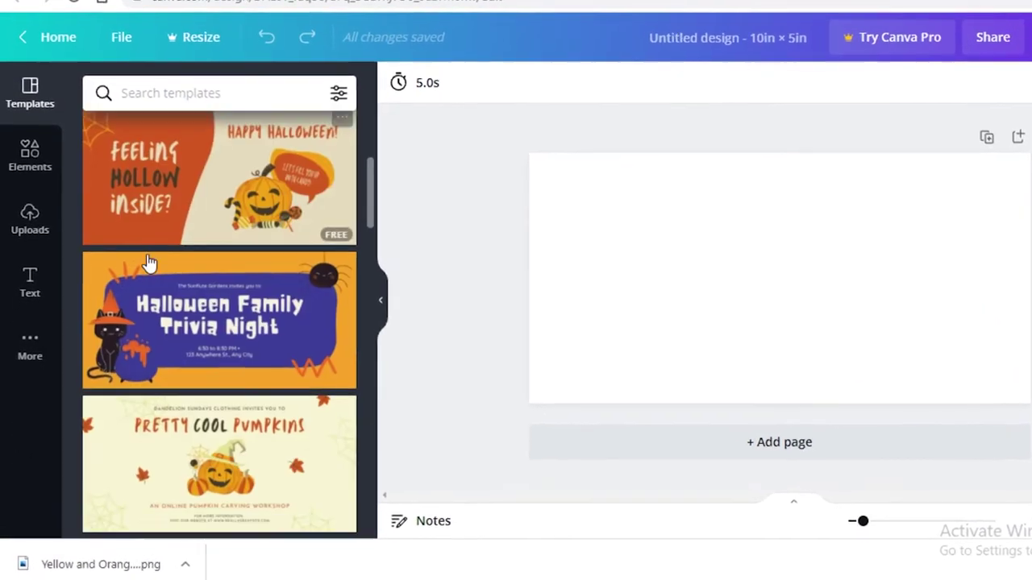
scroll(149, 264, "down", 10)
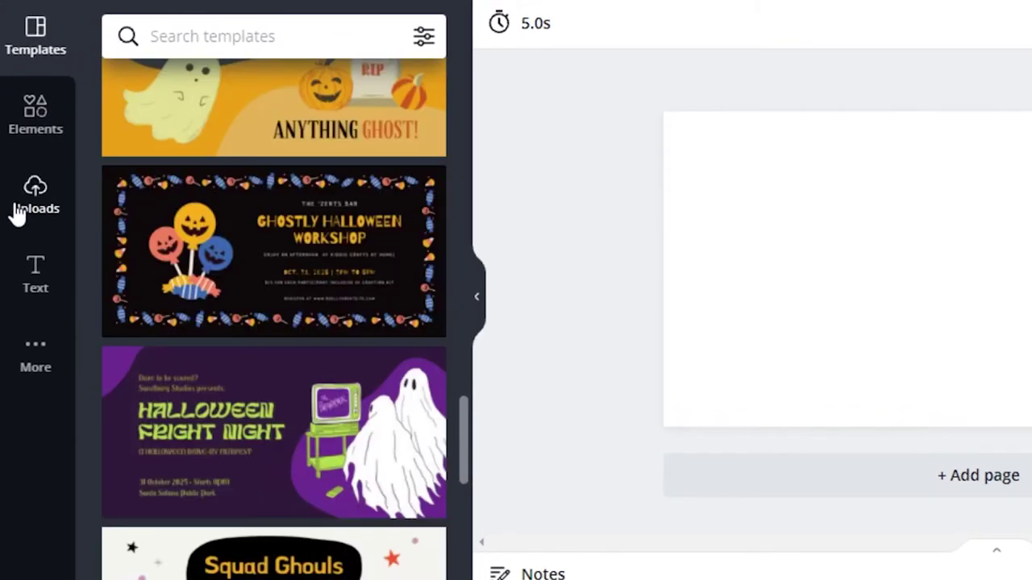
scroll(173, 346, "up", 5)
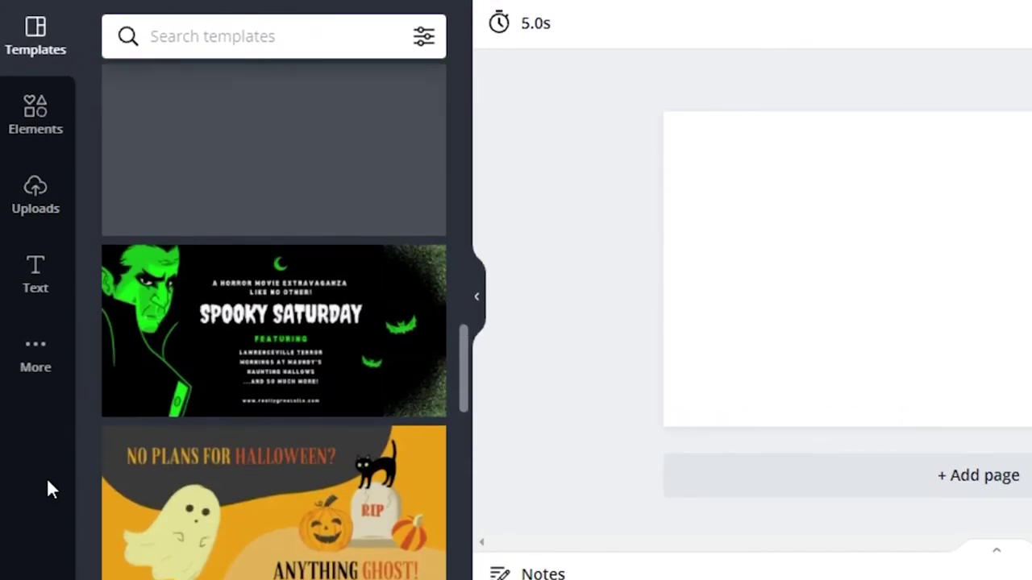
left_click(6, 139)
left_click(781, 235)
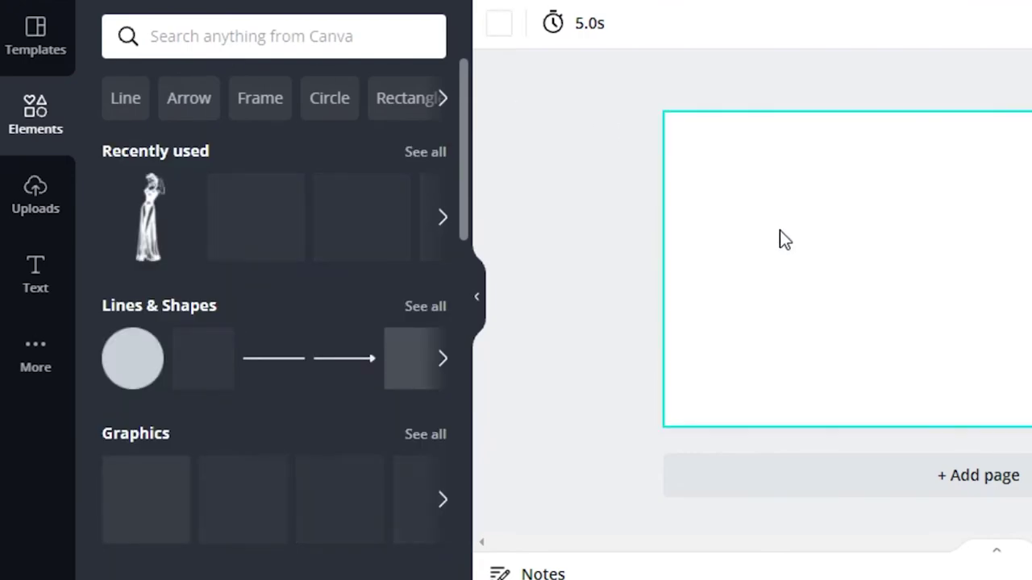
left_click(363, 38)
type("background")
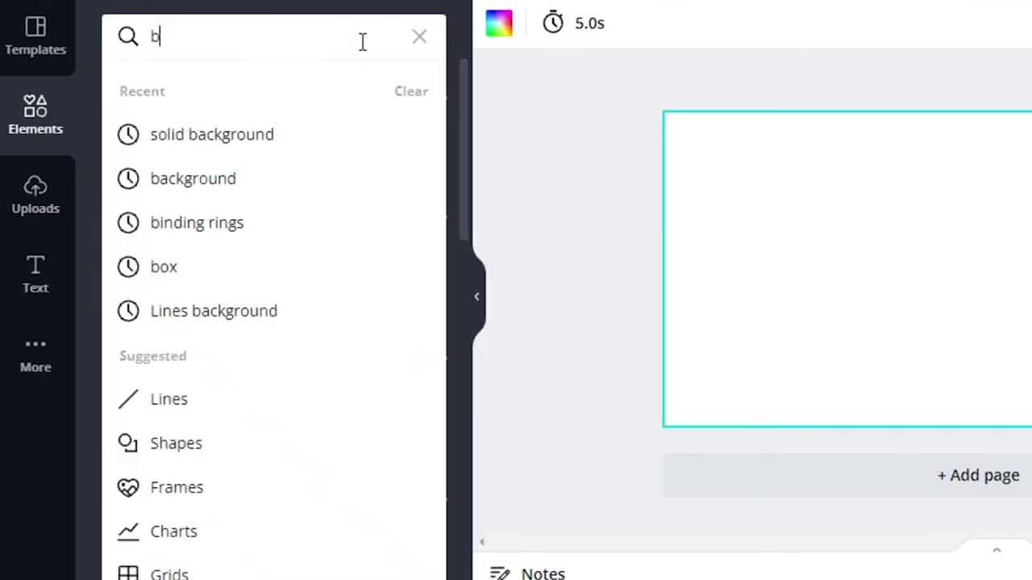
key("Return")
left_click_drag(700, 316, 967, 288)
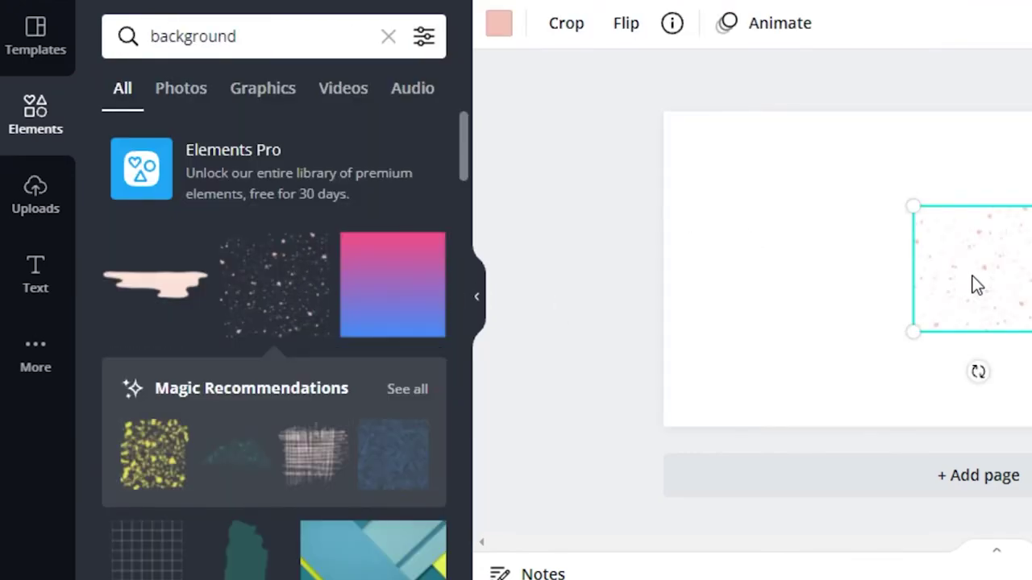
- Recolor the speckled texture red and enlarge and duplicate it to cover the whole page
left_click(498, 24)
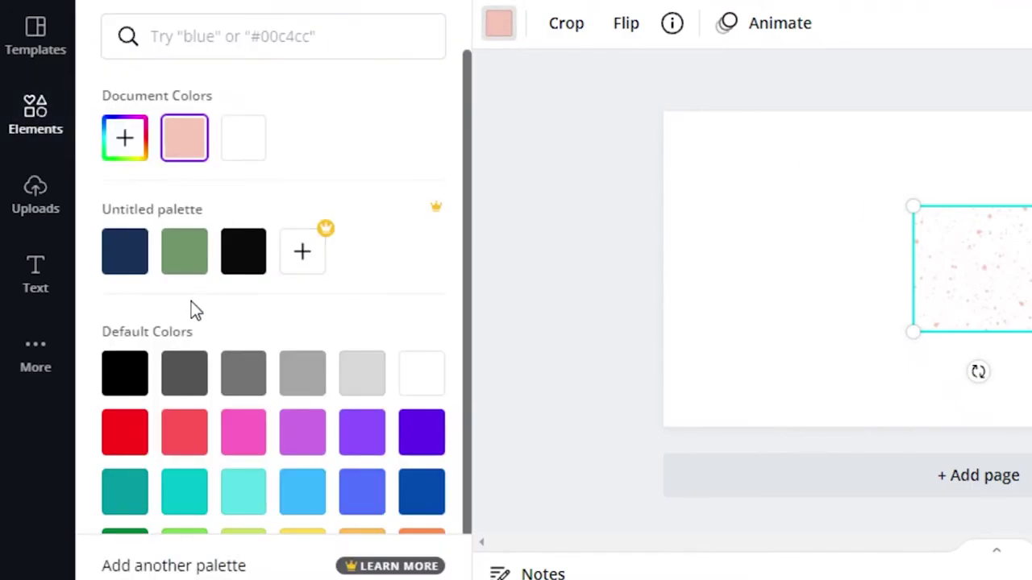
scroll(181, 274, "down", 1)
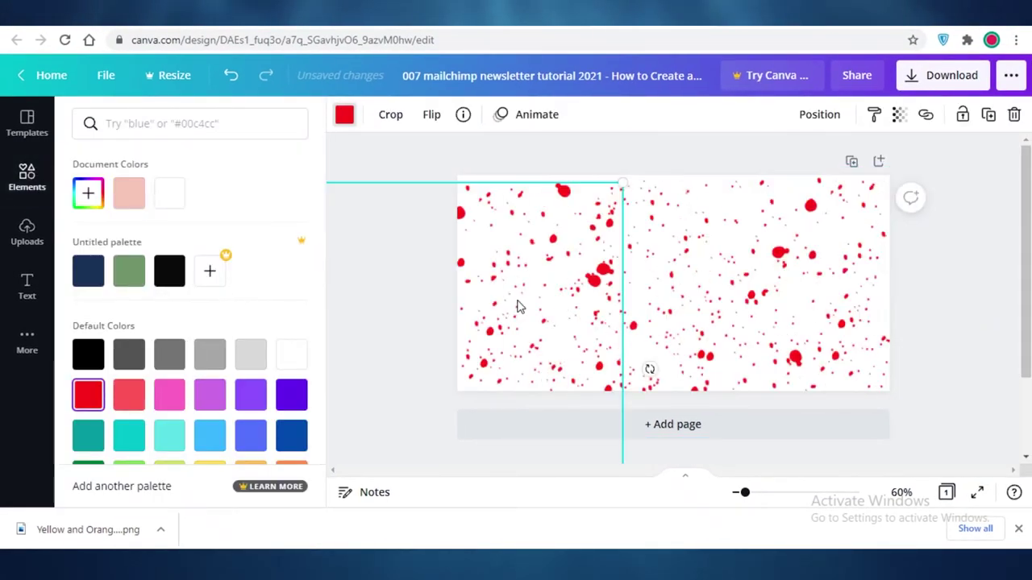
left_click_drag(519, 307, 479, 290)
- Search the elements for "background" again, show all recommendations related to the speckled texture, and delete its newly added small copy
left_click(26, 177)
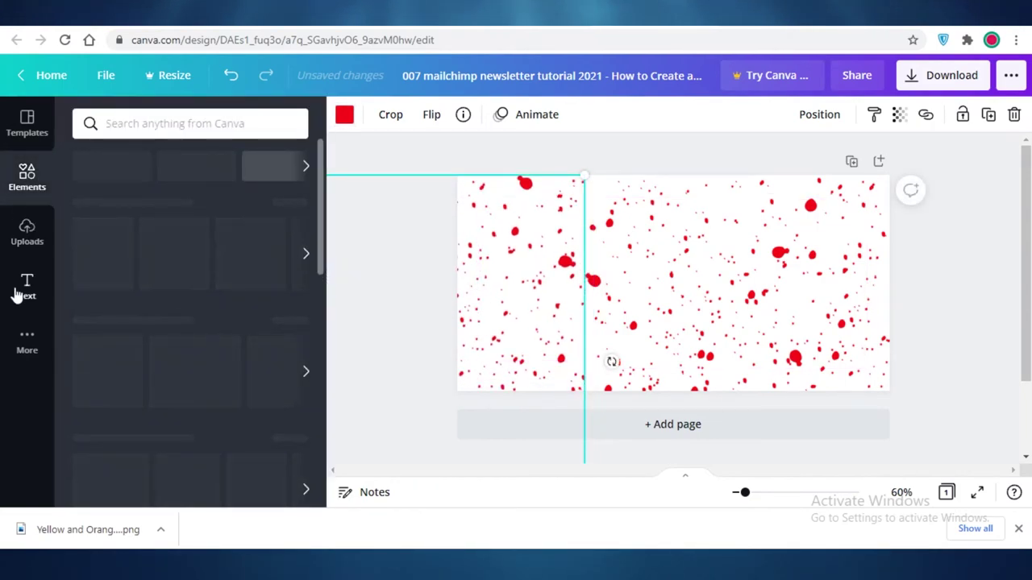
left_click(190, 124)
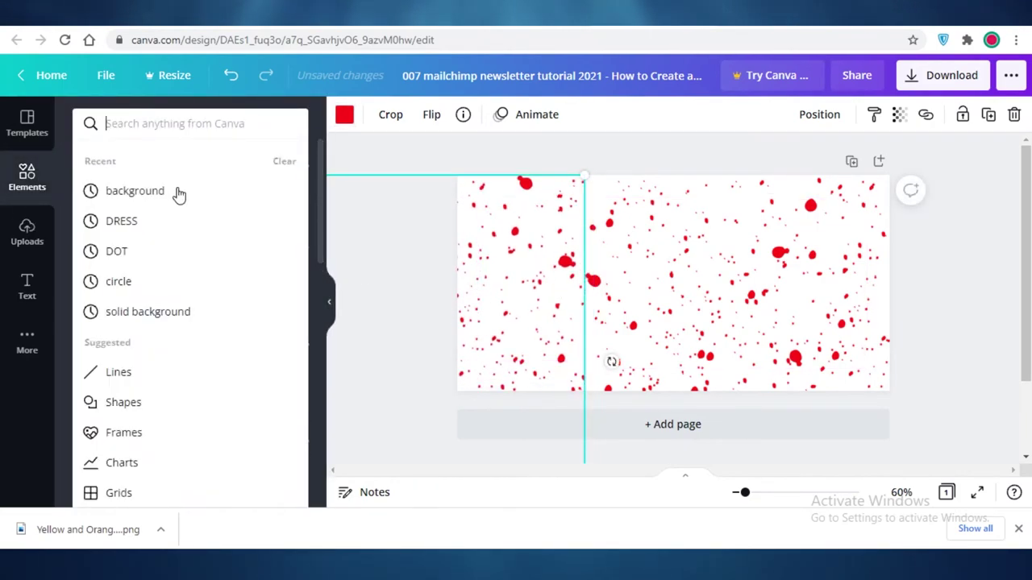
left_click(135, 191)
scroll(92, 433, "down", 2)
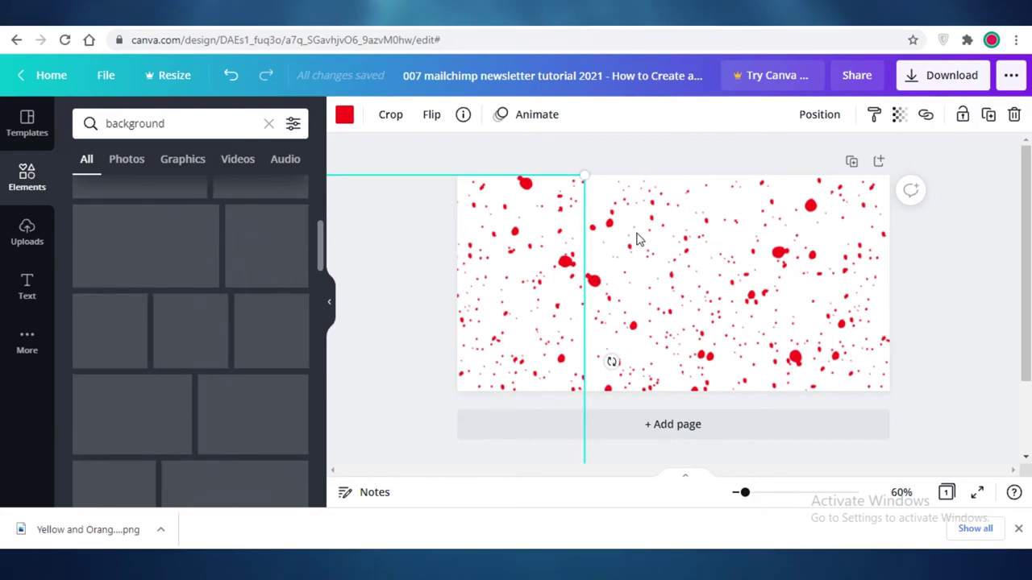
scroll(185, 305, "up", 5)
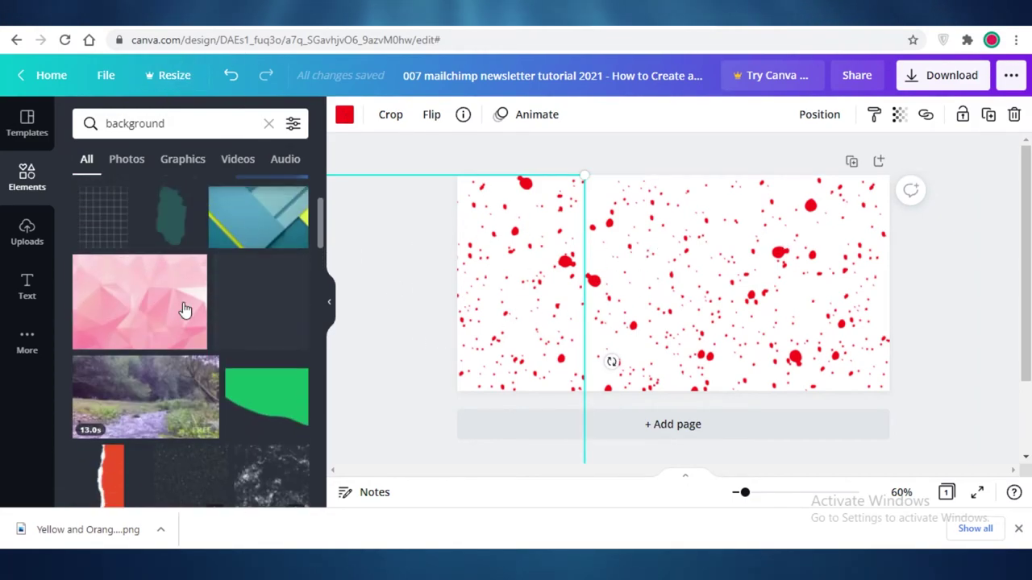
left_click(215, 272)
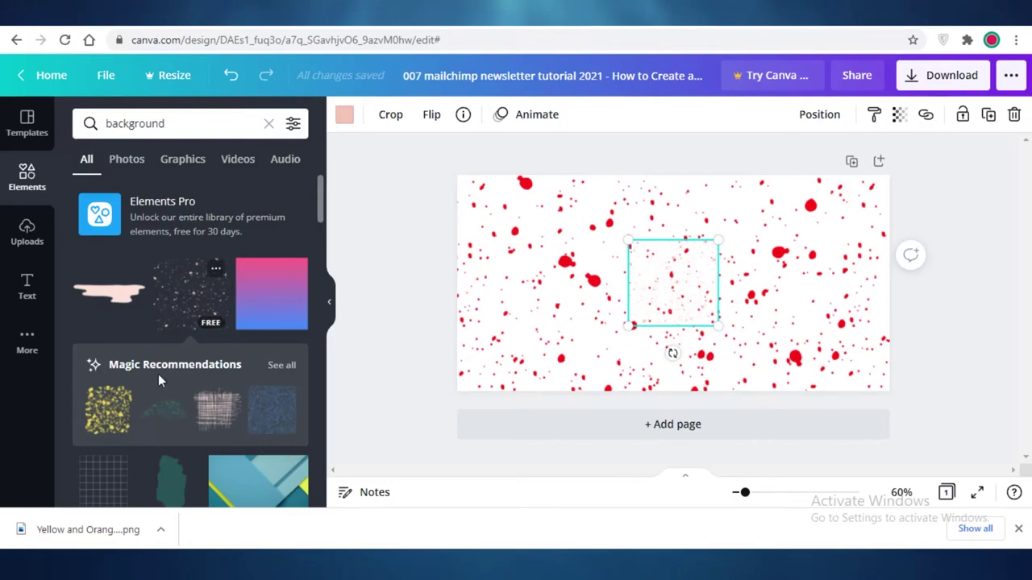
left_click(278, 365)
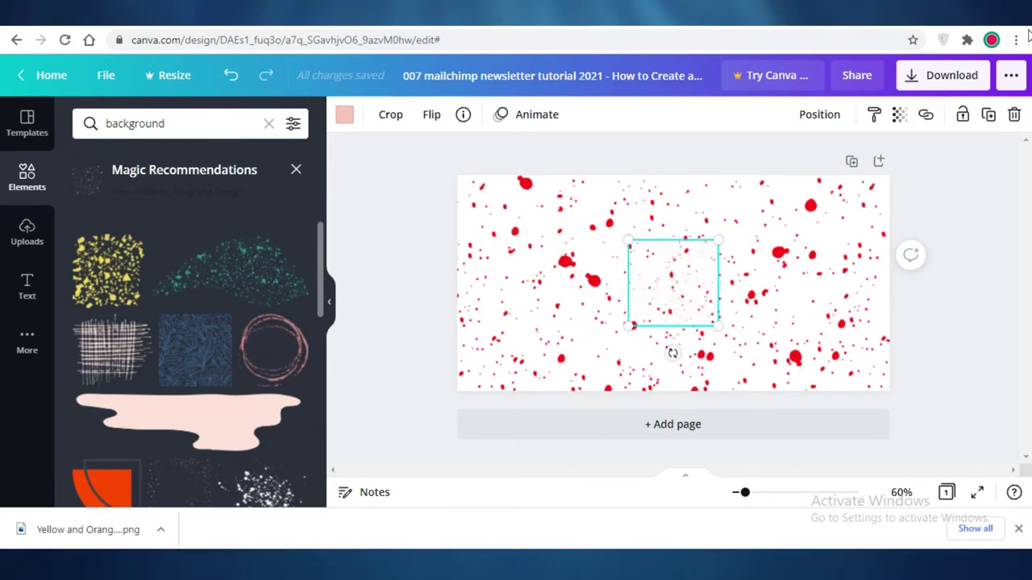
left_click(1013, 114)
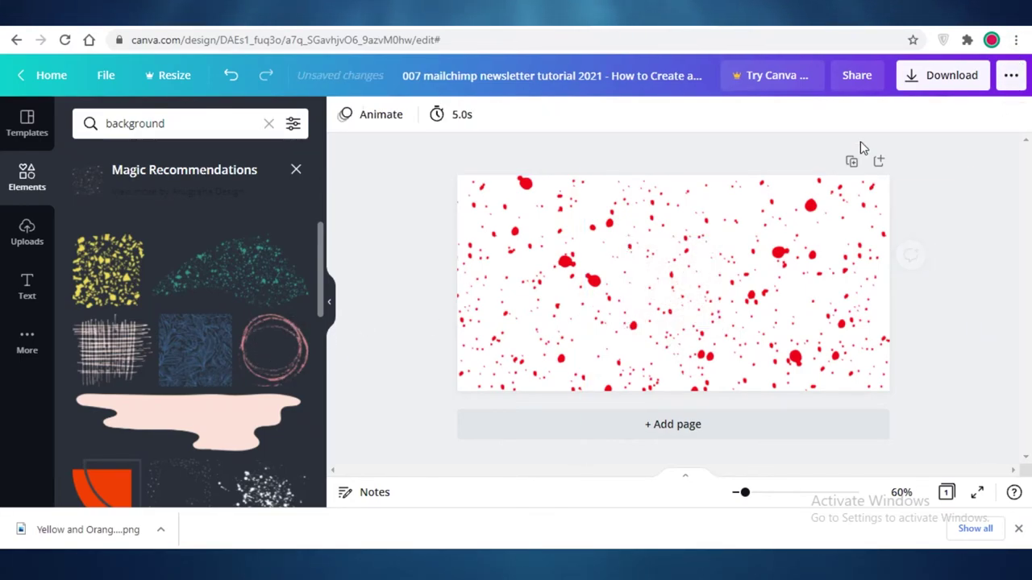
- Replace the red speckles with the blue floral line pattern, enlarged and duplicated side by side to fill the page
left_click(219, 355)
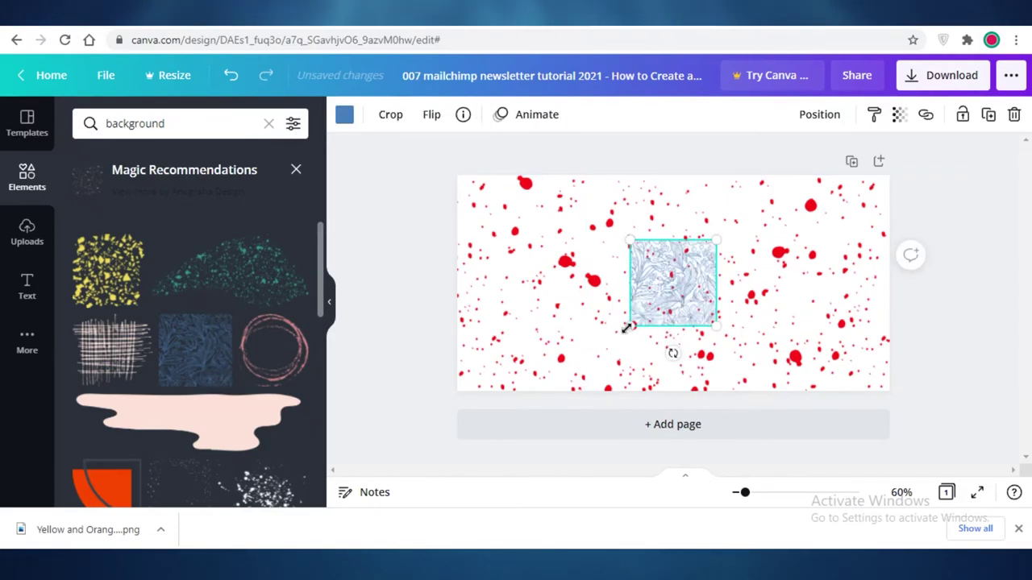
left_click_drag(631, 325, 453, 426)
left_click(820, 222)
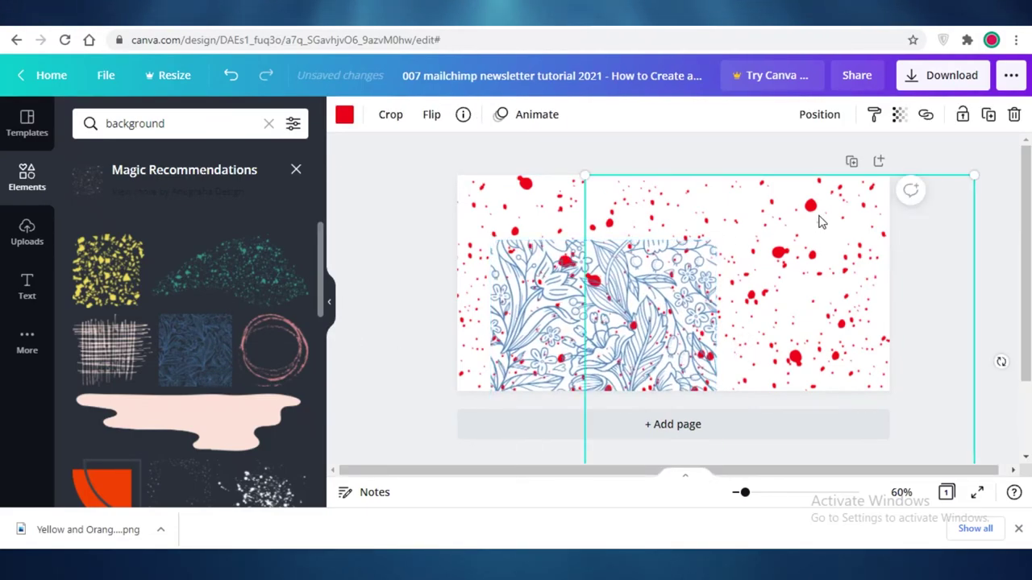
left_click(1014, 114)
left_click_drag(590, 336, 531, 246)
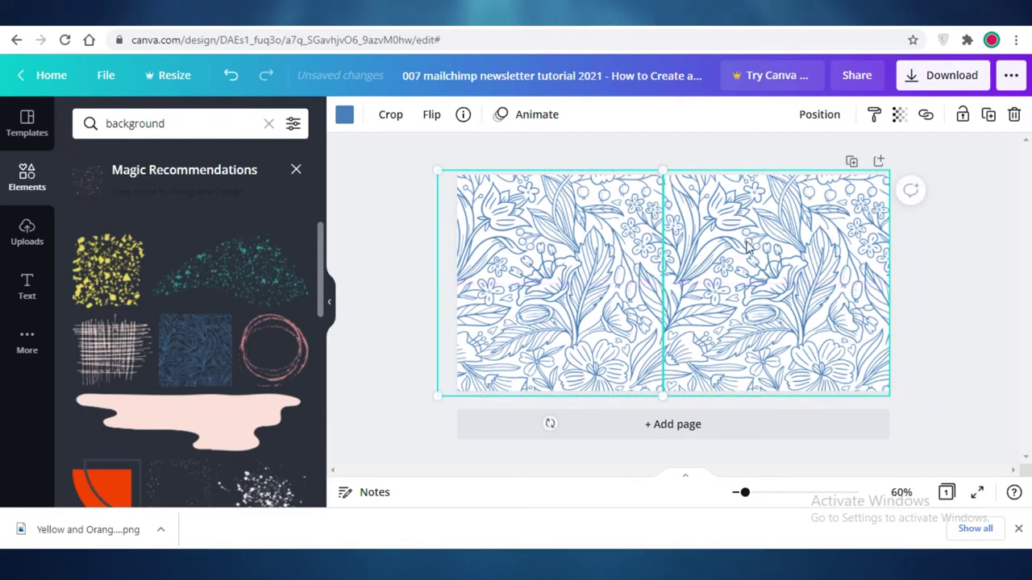
- Recolor both copies of the floral pattern black
left_click(344, 114)
left_click(85, 352)
left_click(26, 175)
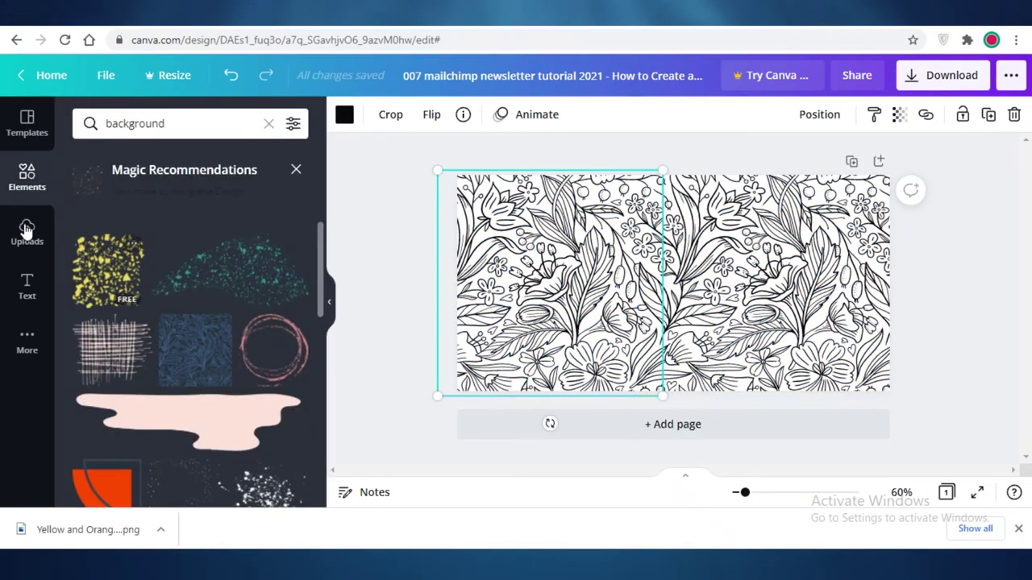
- Add the "Wild SALE UP TO 50% OFF!" text combination over the floral background
left_click(26, 283)
scroll(319, 274, "down", 5)
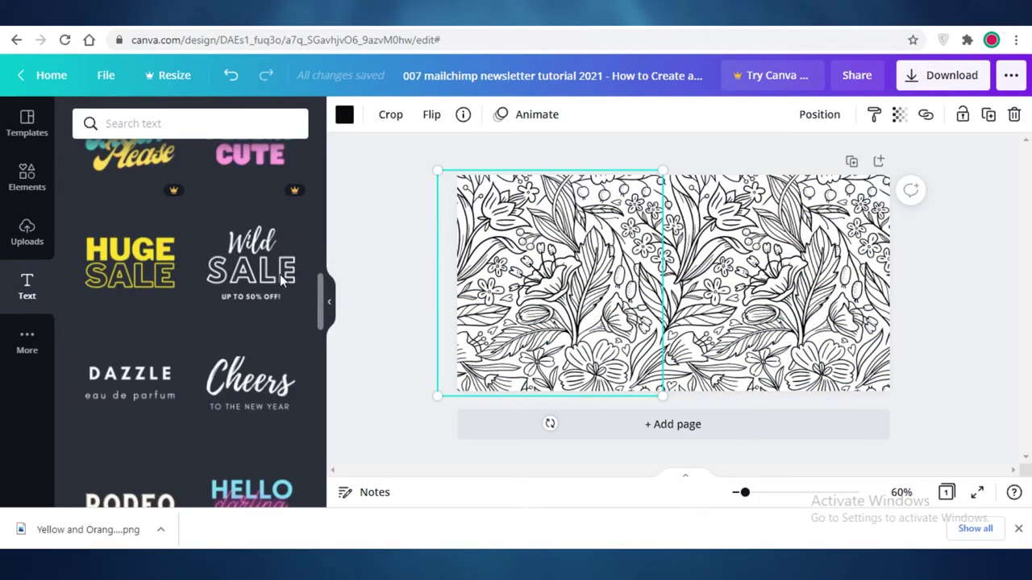
left_click(240, 266)
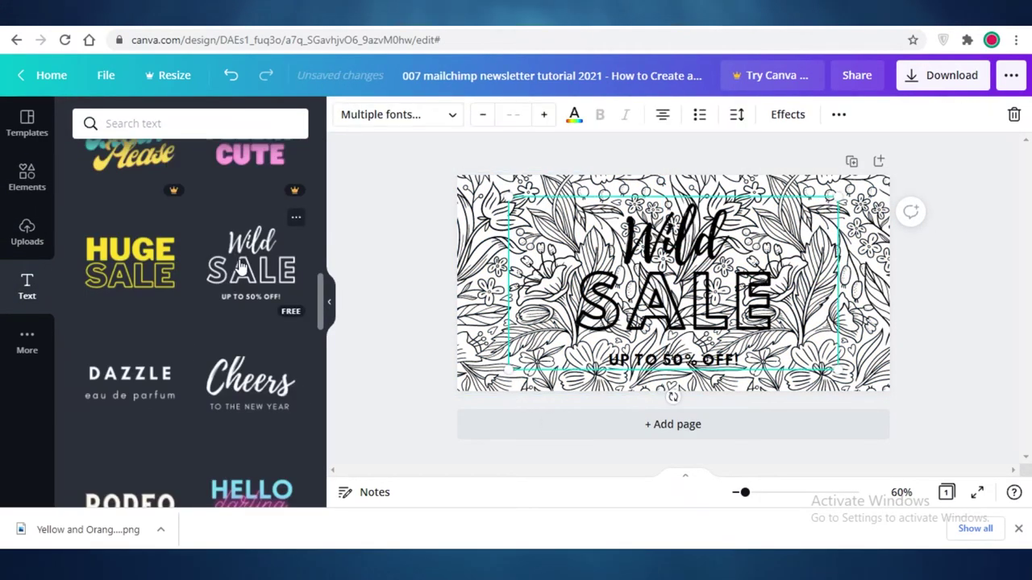
left_click(995, 218)
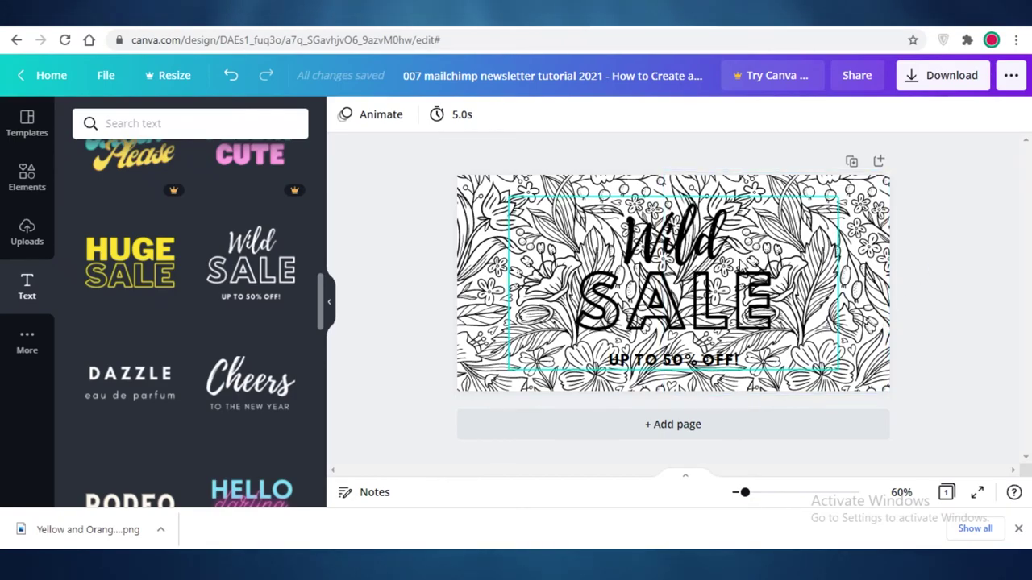
- Search the elements for "rectangle" and limit the results to graphics
left_click(28, 177)
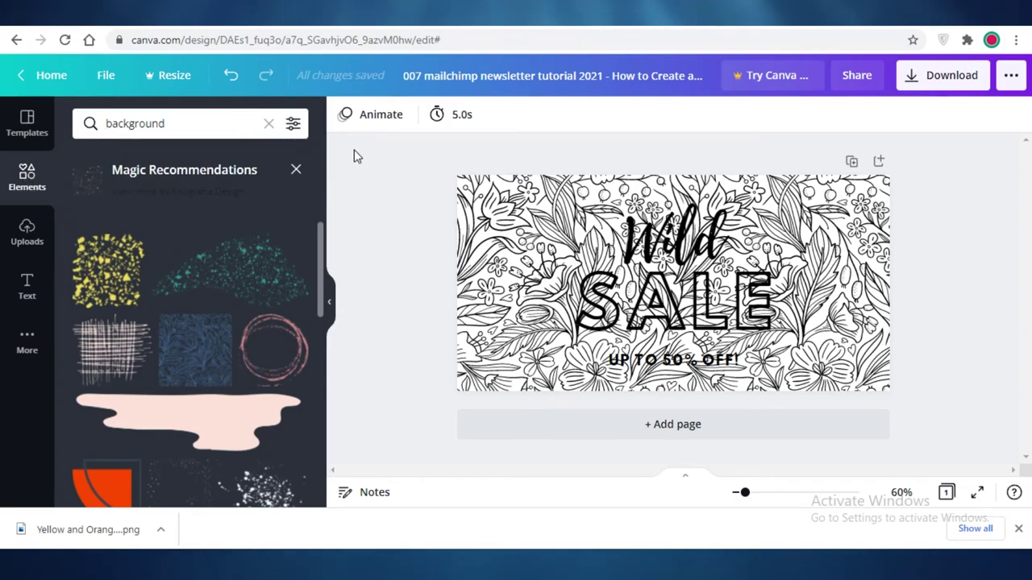
left_click(296, 169)
left_click(261, 123)
left_click(269, 123)
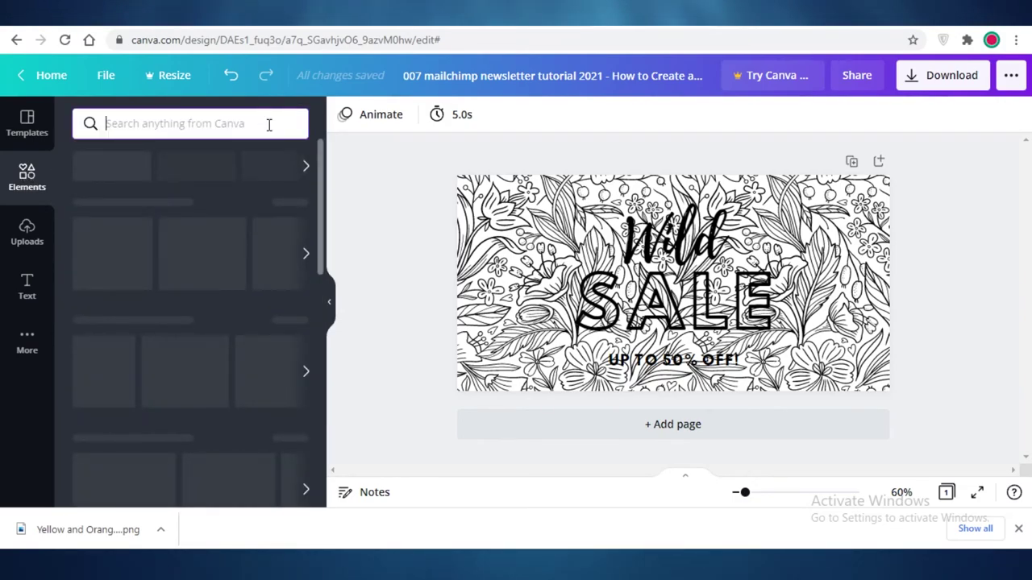
type("rec")
left_click(129, 249)
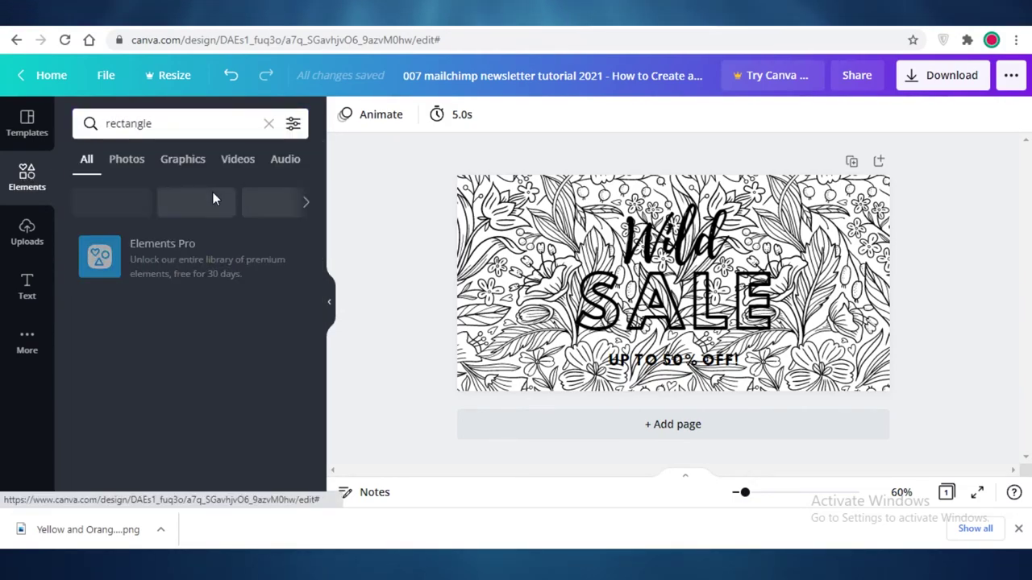
left_click(192, 160)
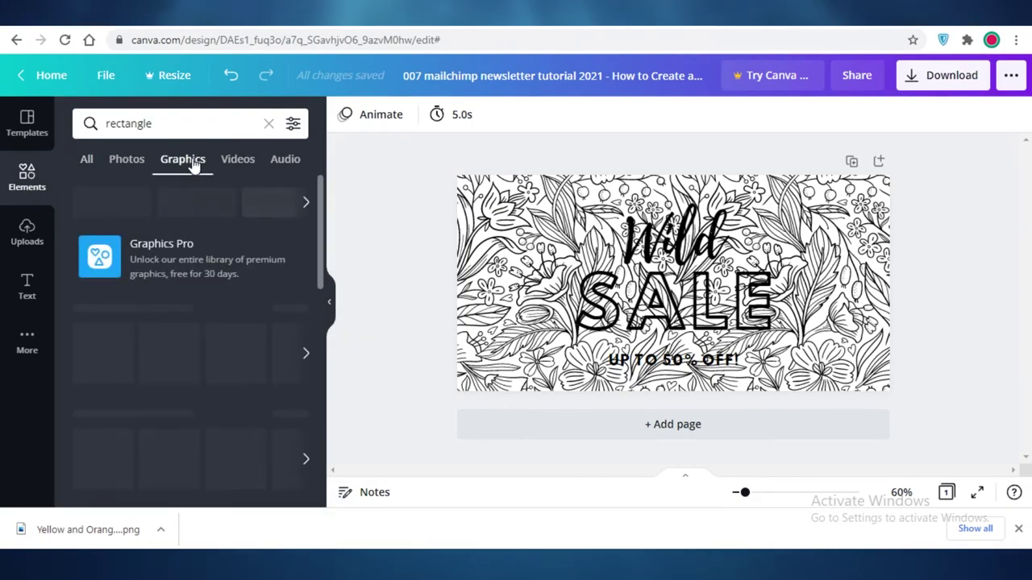
- Add the dashed rectangle outline, enlarge it and place it around the "Wild SALE" text
left_click(270, 320)
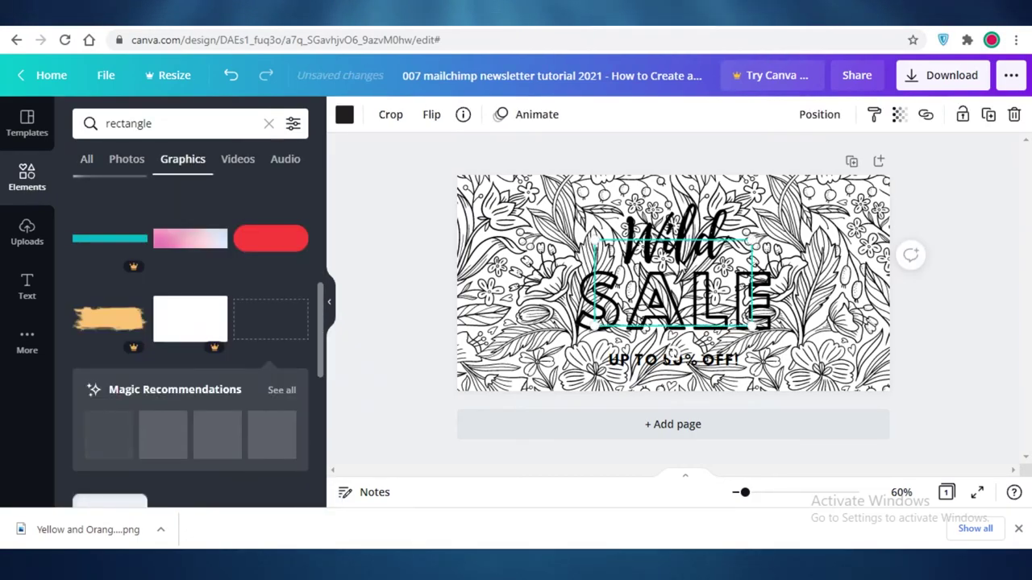
left_click_drag(750, 239, 869, 196)
left_click_drag(791, 334, 750, 344)
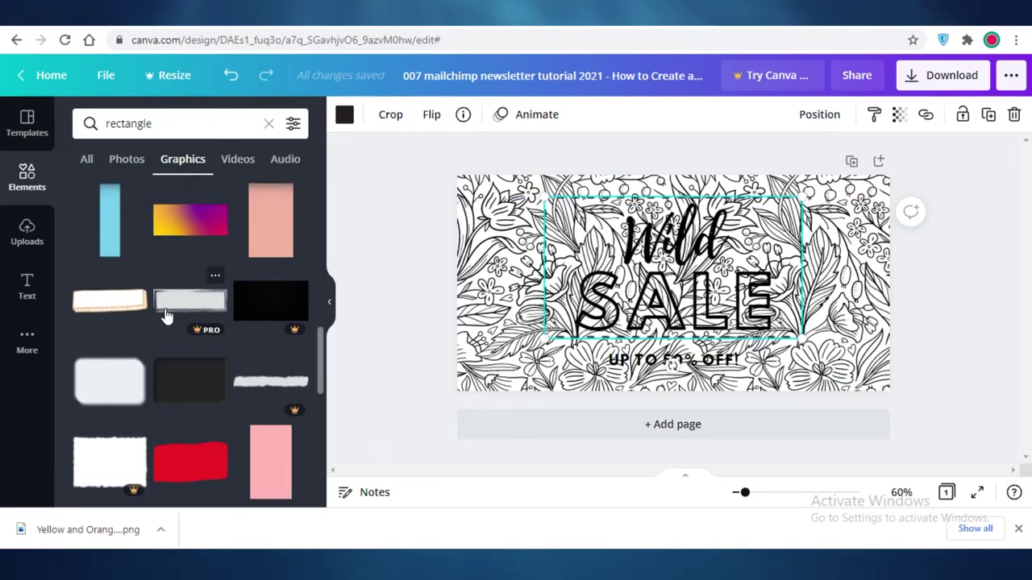
- Add the white rectangle with a dashed border and enlarge it to cover the sale text area
scroll(103, 322, "down", 2)
scroll(250, 310, "down", 1)
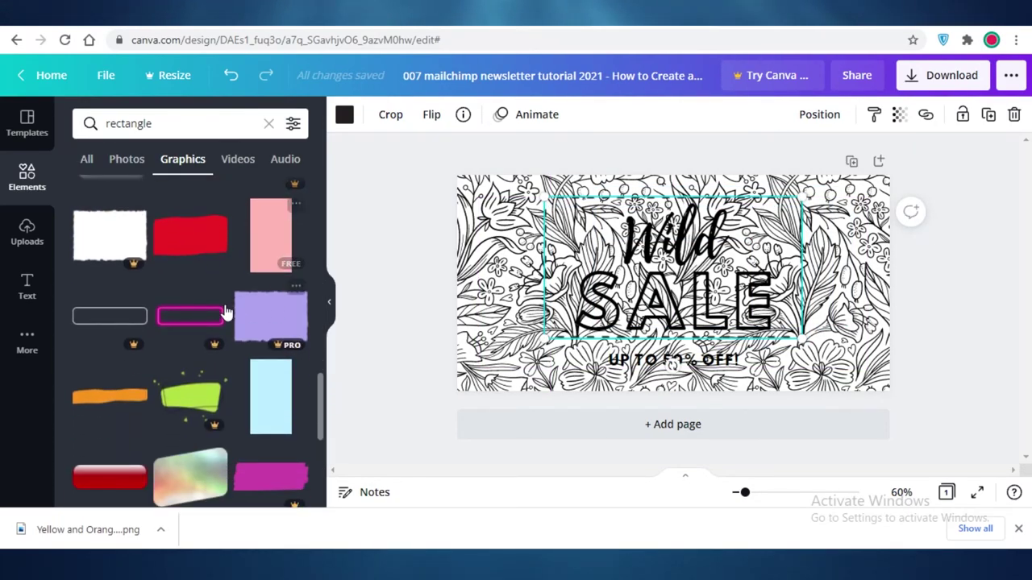
scroll(267, 329, "down", 4)
scroll(185, 309, "down", 5)
left_click(270, 246)
left_click_drag(756, 238, 700, 256)
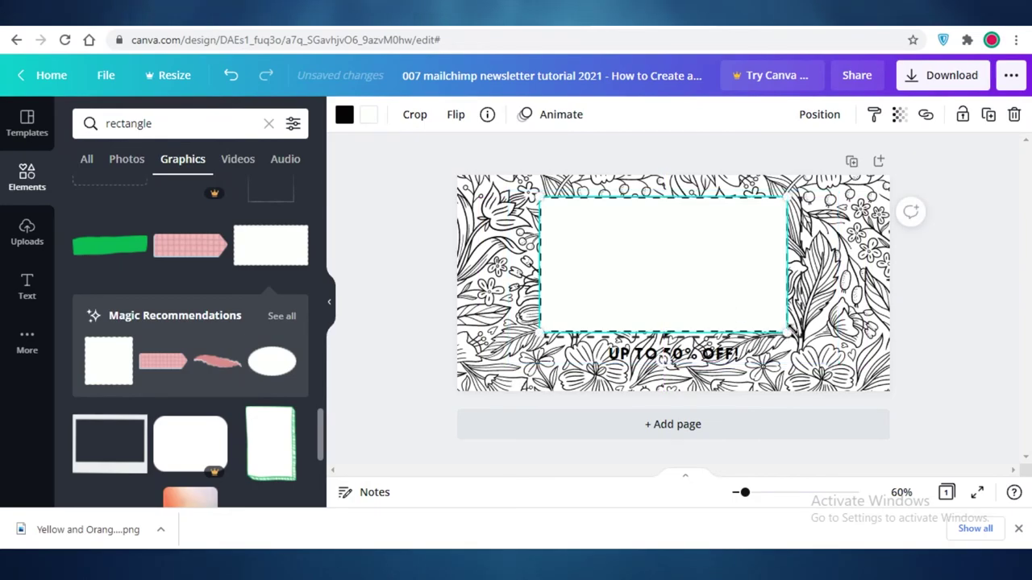
left_click_drag(829, 343, 838, 359)
left_click_drag(719, 306, 698, 320)
- Send the white rectangle backward so it sits behind the sale text but above the floral pattern
right_click(698, 320)
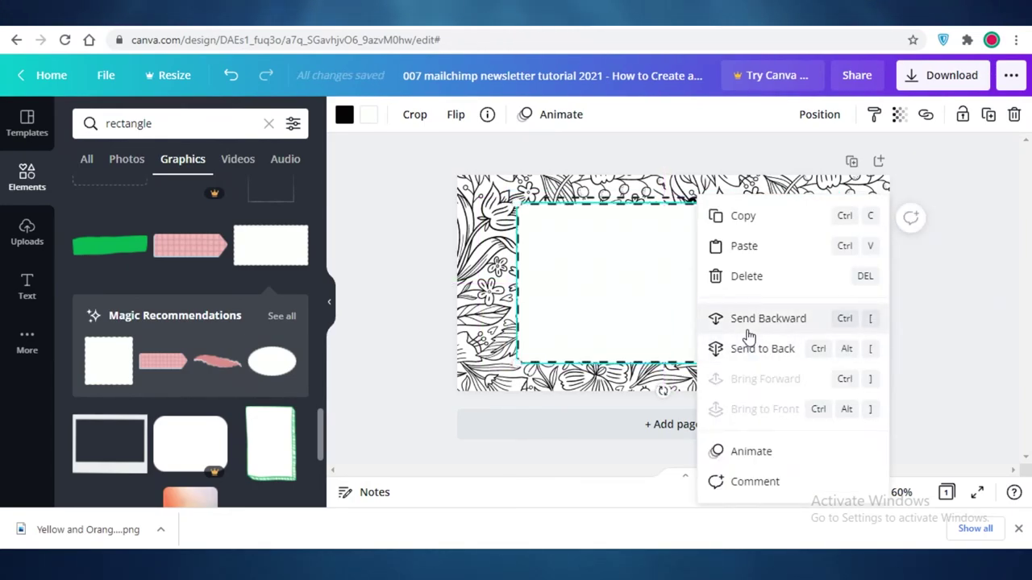
left_click(750, 329)
key("Delete")
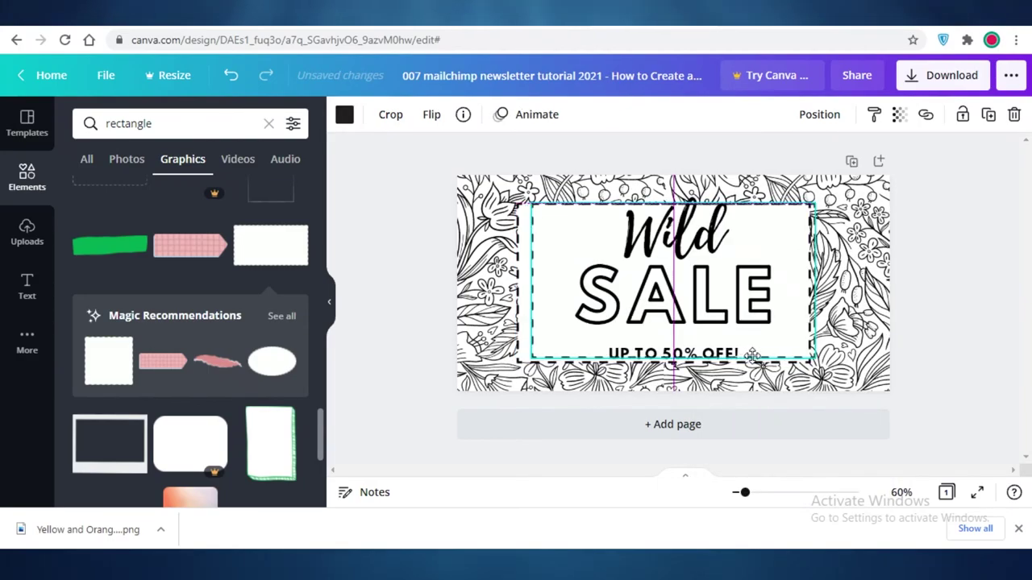
- Reposition the dashed outline and the sale text over the white rectangle
left_click_drag(751, 355, 751, 357)
left_click_drag(528, 300, 517, 302)
left_click_drag(654, 281, 655, 282)
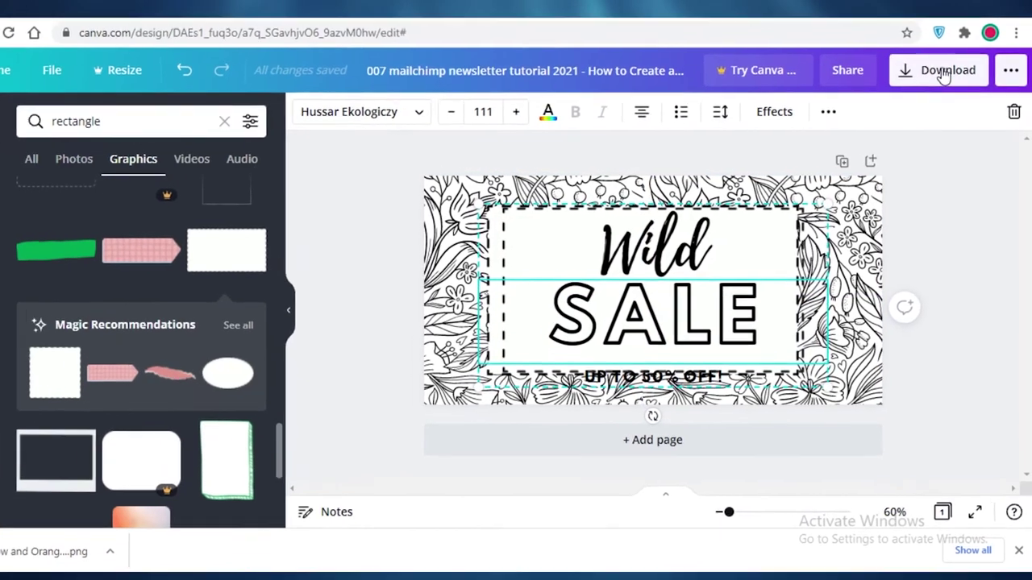
- Download the finished sale banner as a PNG
left_click(942, 74)
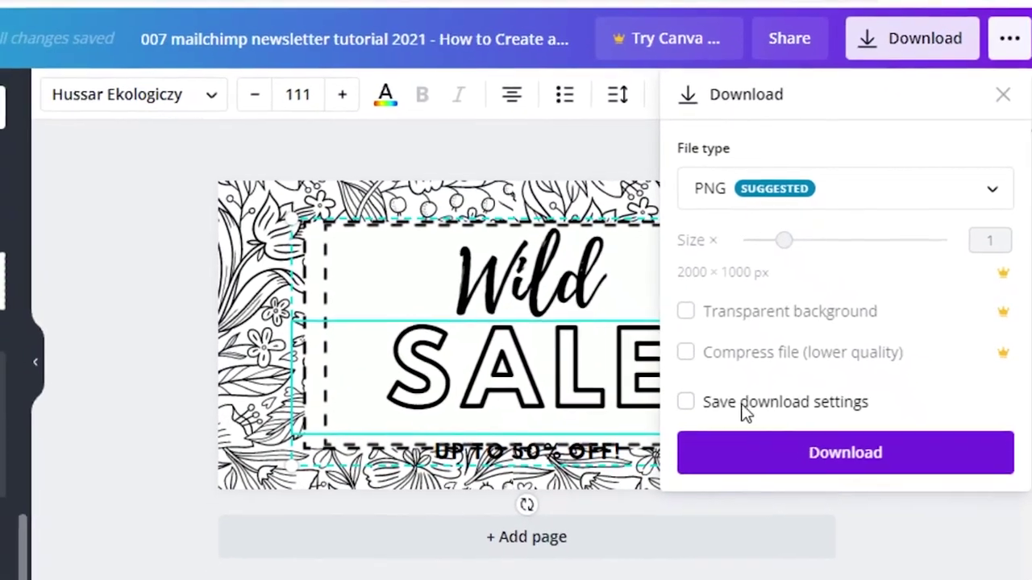
left_click(845, 453)
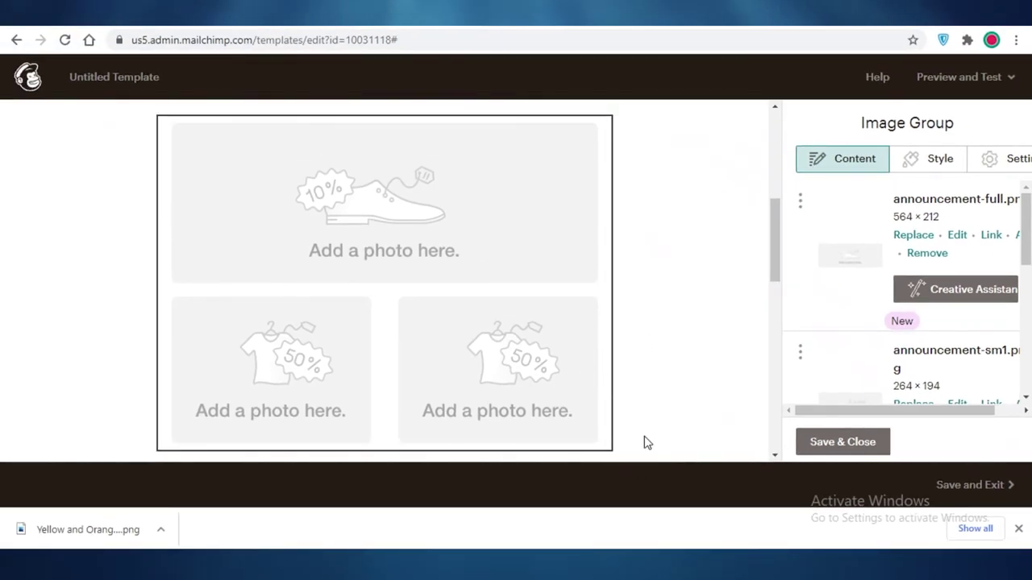
- In Mailchimp, replace the image group's announcement-full.png with the downloaded "007 mailchimp newsletter tutorial 2021" banner and save the block
mouse_move(518, 329)
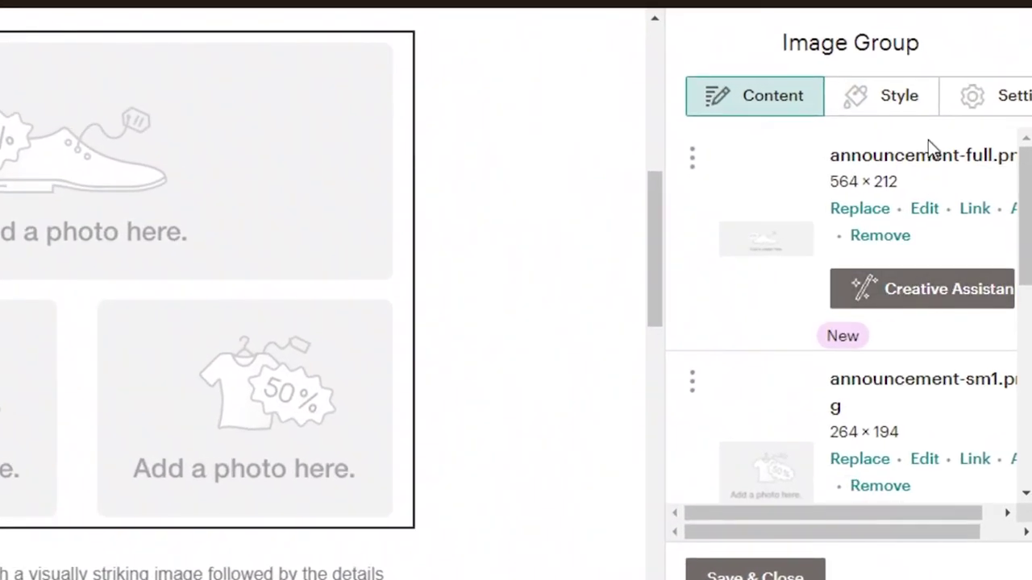
left_click_drag(808, 520, 824, 520)
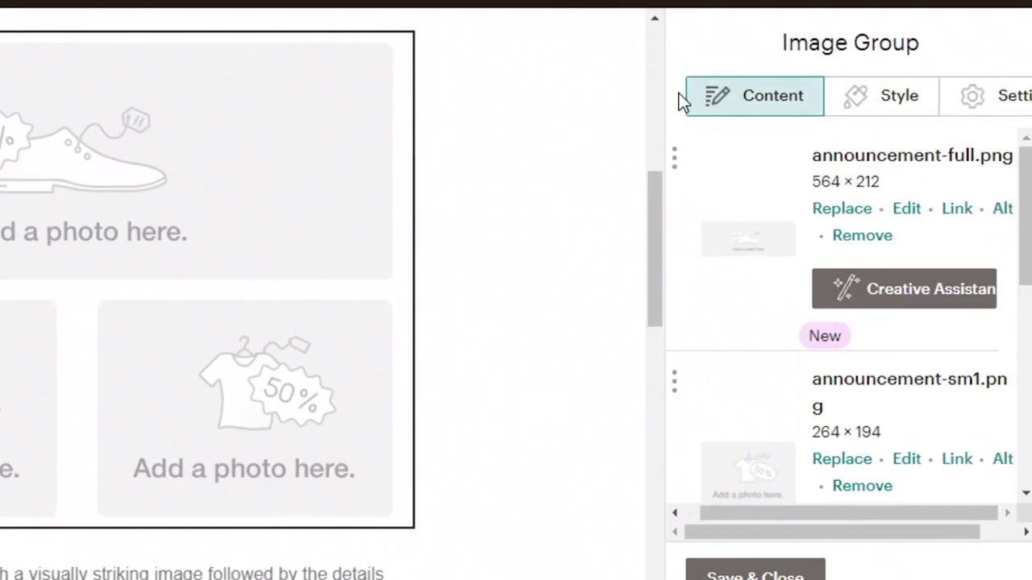
left_click_drag(669, 110, 321, 126)
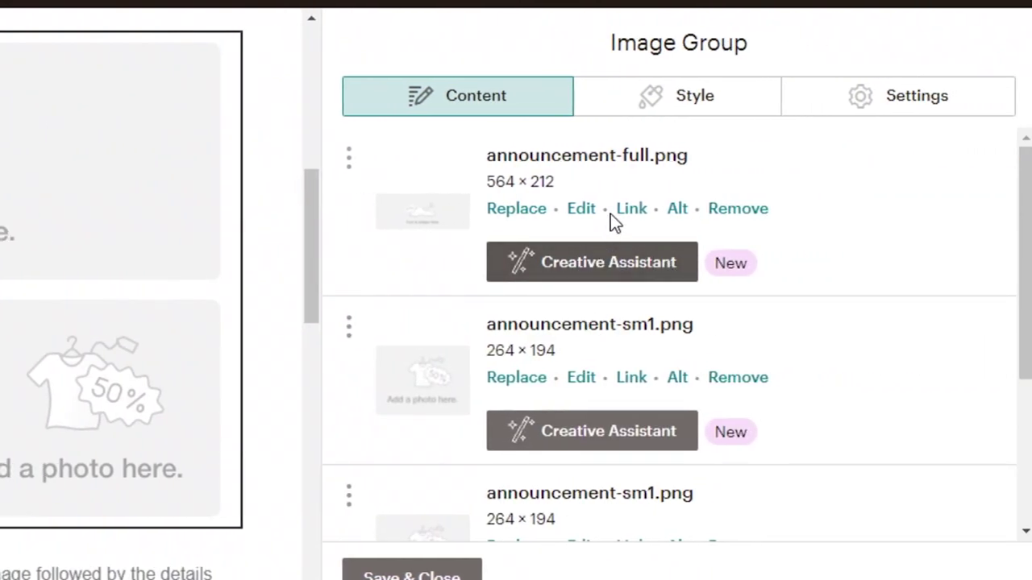
left_click(516, 211)
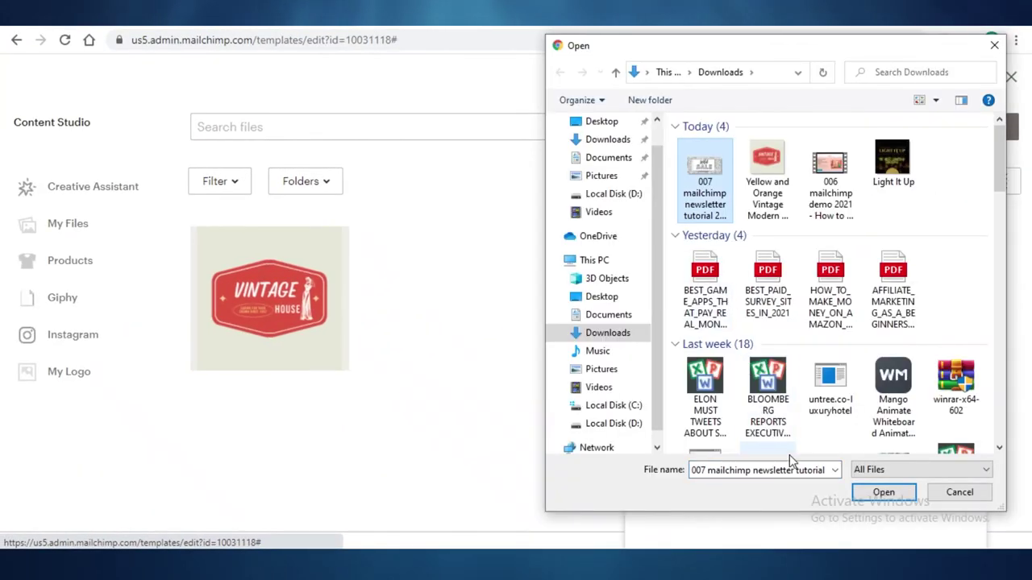
left_click(883, 492)
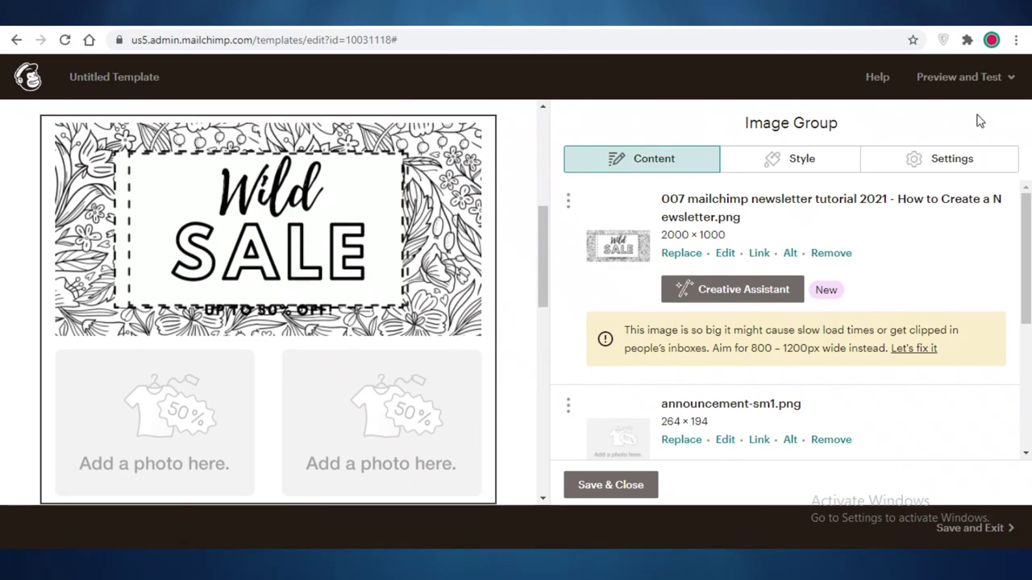
left_click(592, 490)
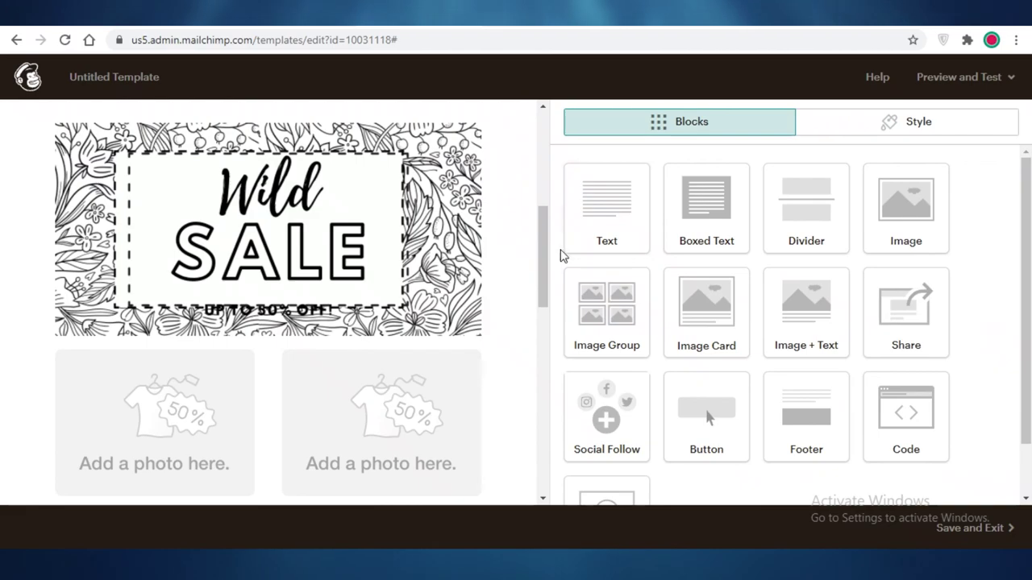
- Widen the template preview and review the whole newsletter layout, from the logo header to the content below the banner
left_click_drag(549, 246, 835, 172)
scroll(338, 287, "up", 5)
scroll(458, 233, "down", 4)
scroll(456, 244, "up", 3)
scroll(456, 243, "down", 4)
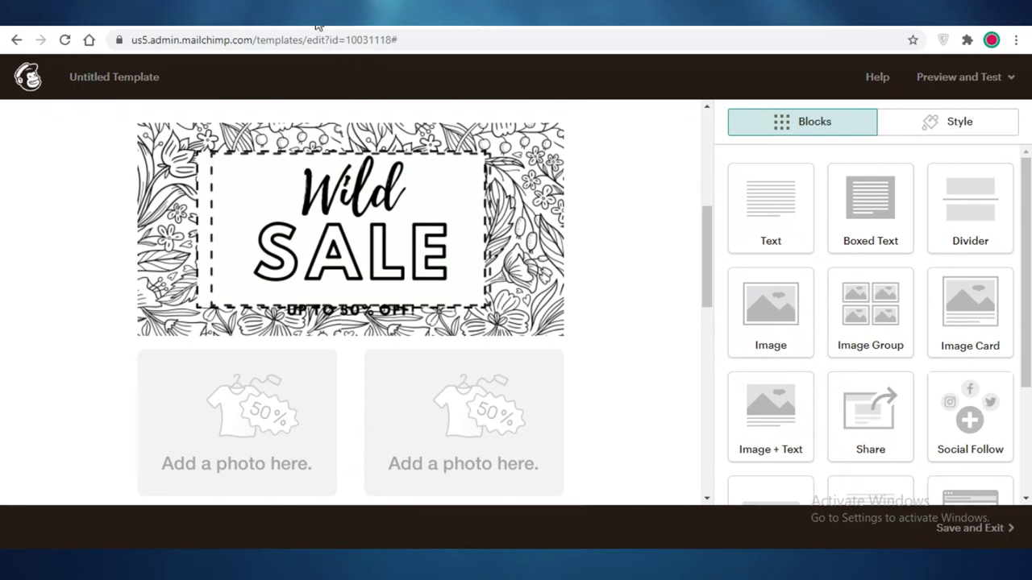
mouse_move(339, 270)
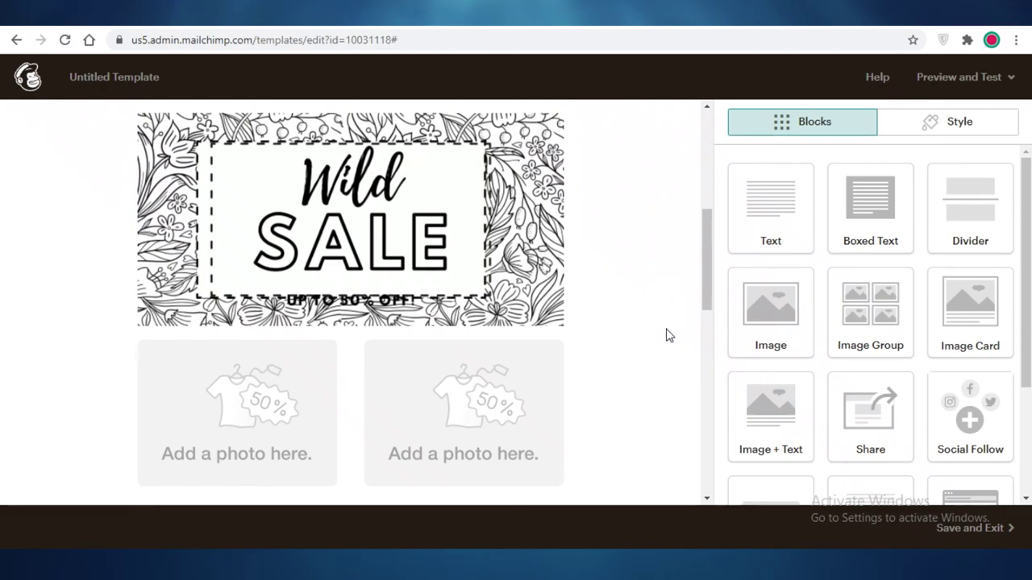
scroll(661, 327, "down", 10)
scroll(657, 316, "up", 10)
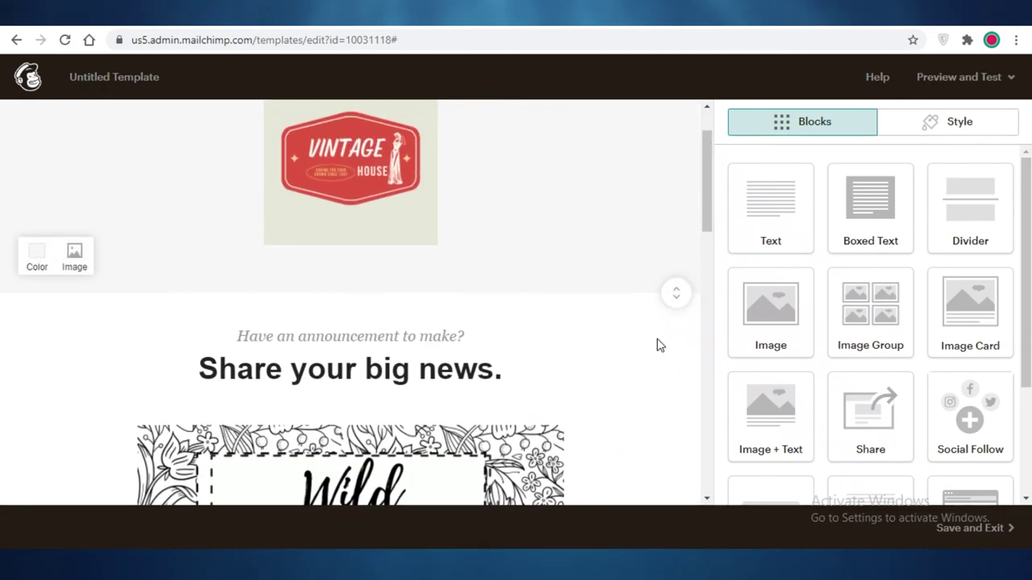
scroll(669, 363, "up", 2)
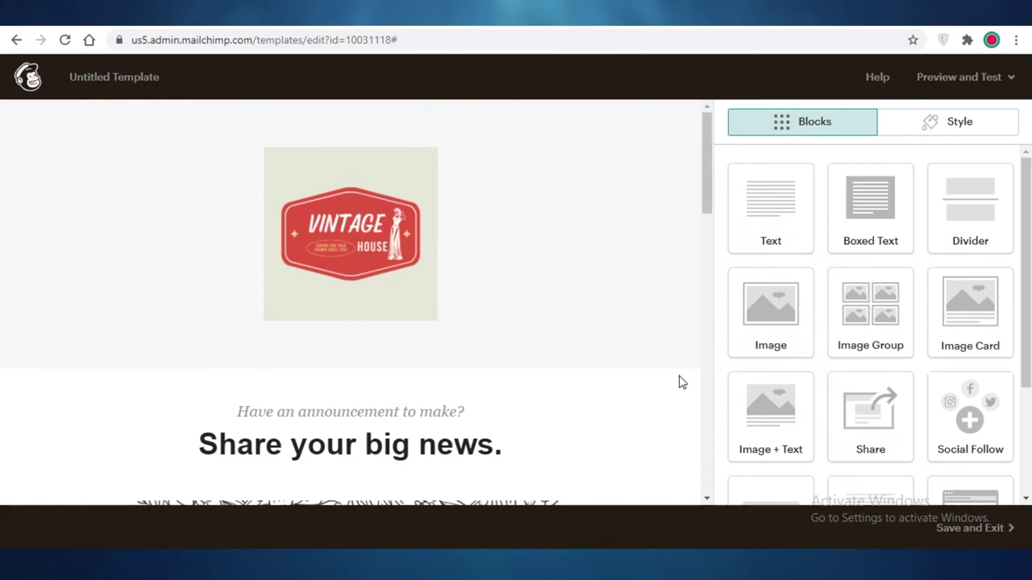